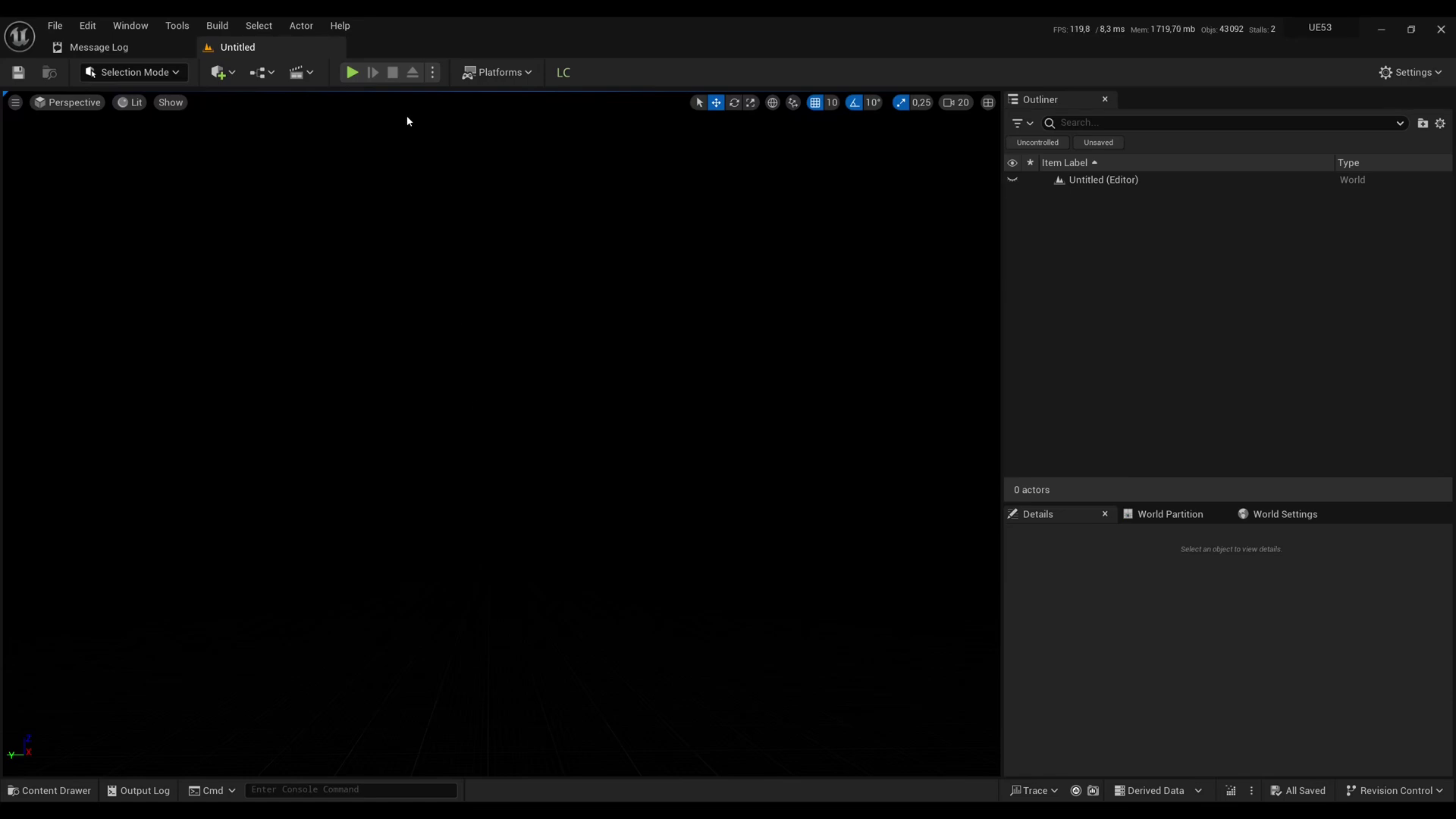
Try the Landscape Combinator widget, dismiss its notice, and open the L_LandscapeCombinatorExamples level from the LandscapeCombinator plugin content
click(563, 72)
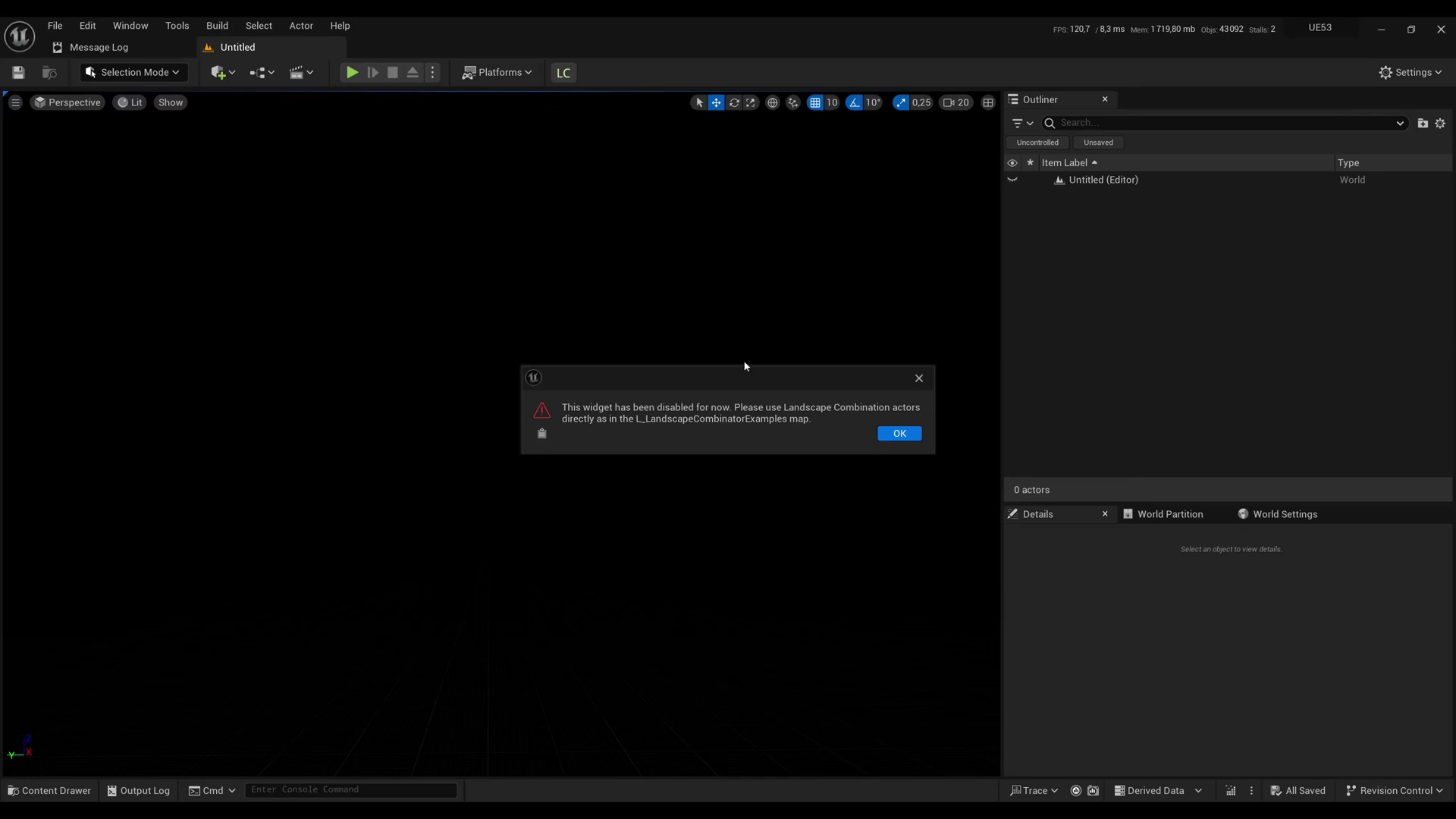
click(902, 436)
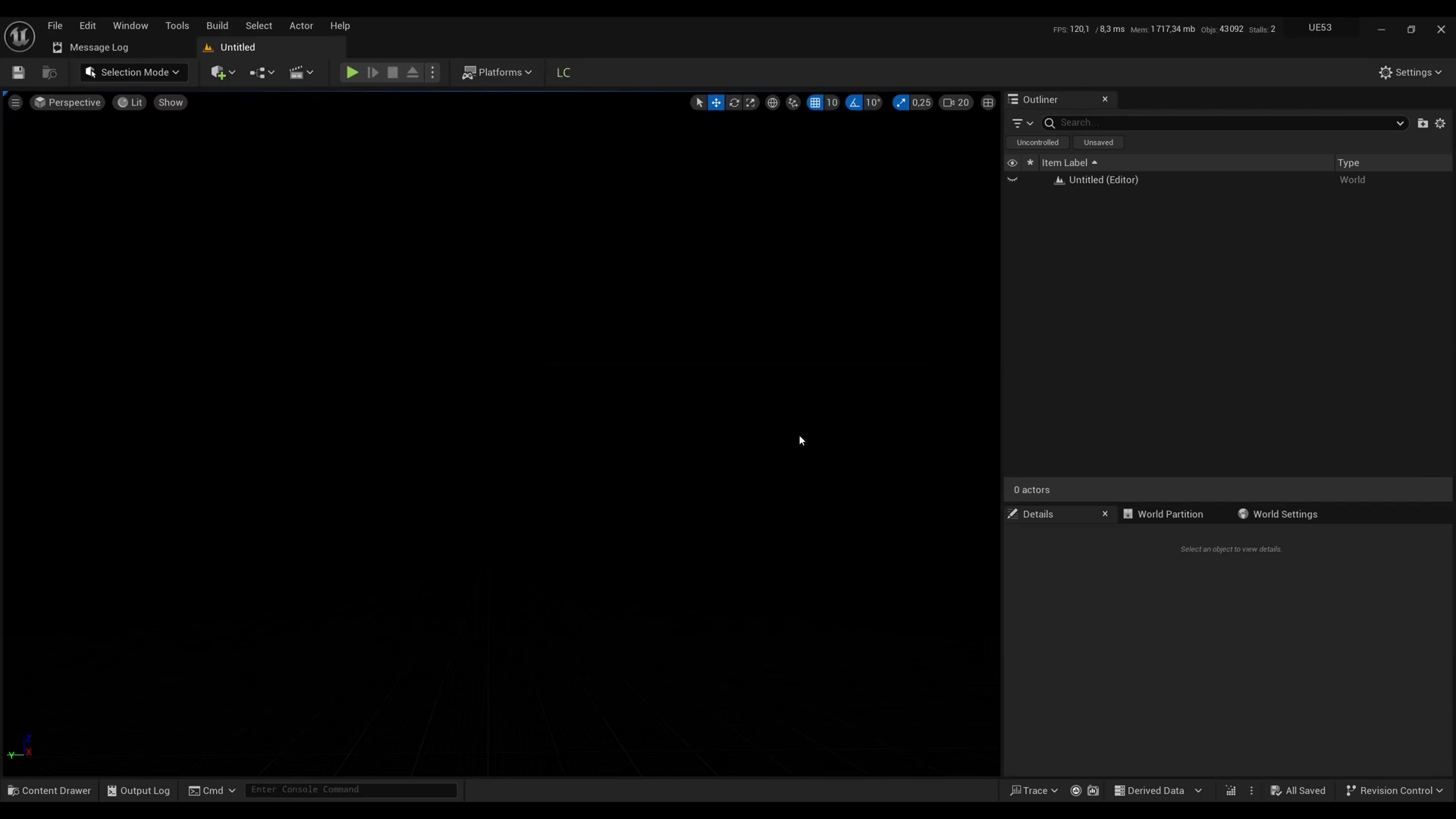
click(49, 790)
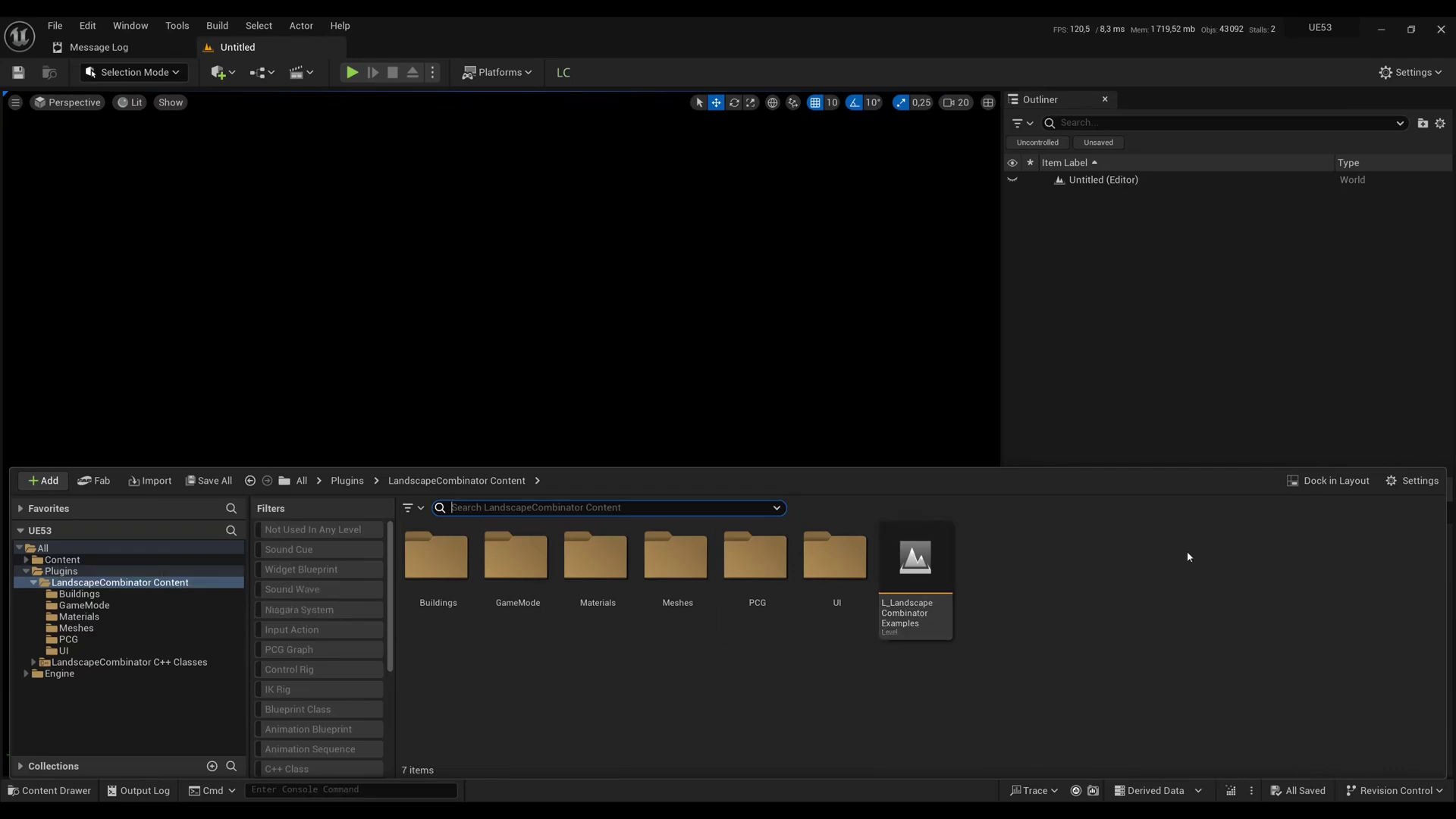
click(1434, 480)
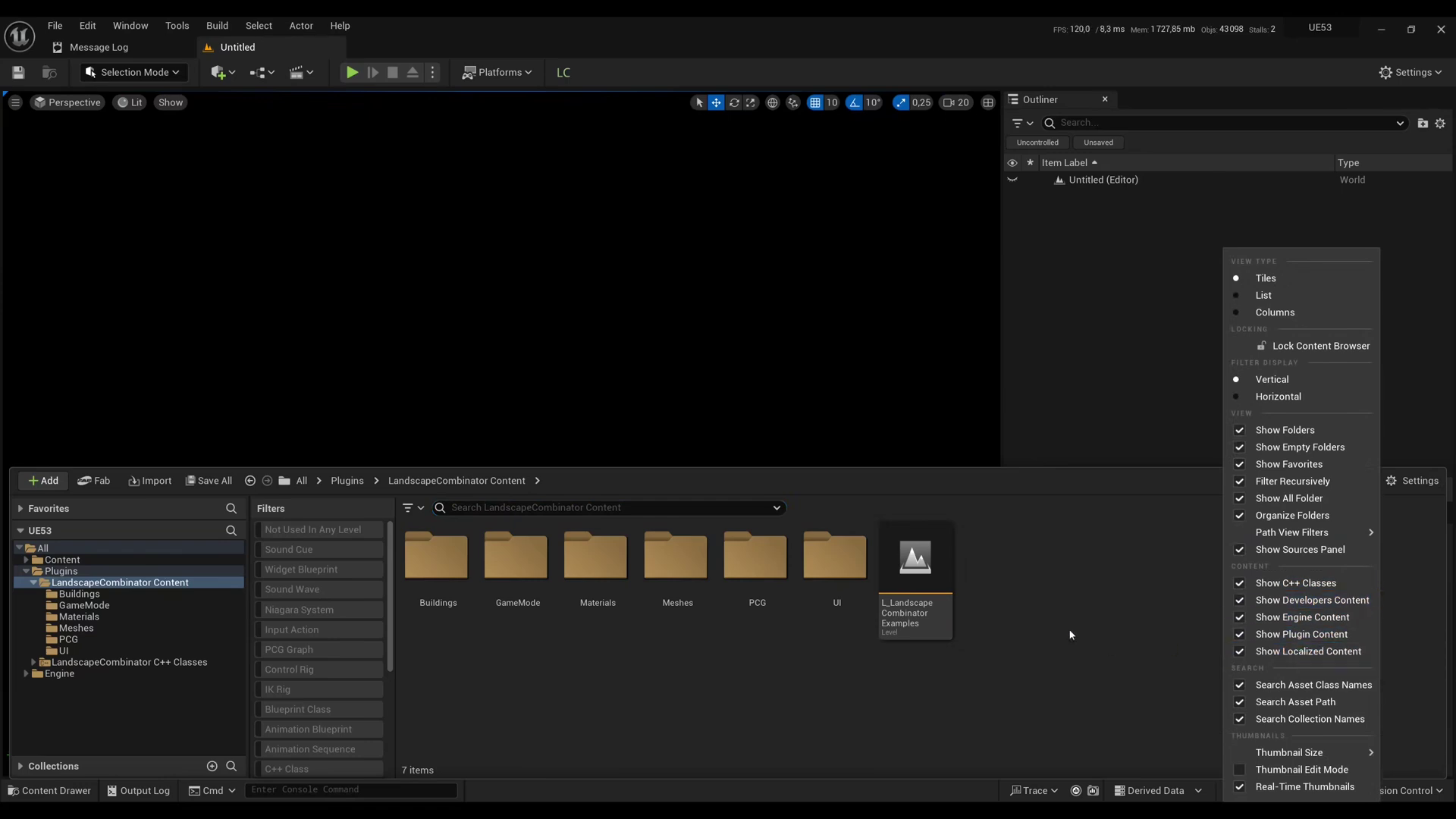
click(1035, 627)
double_click(915, 577)
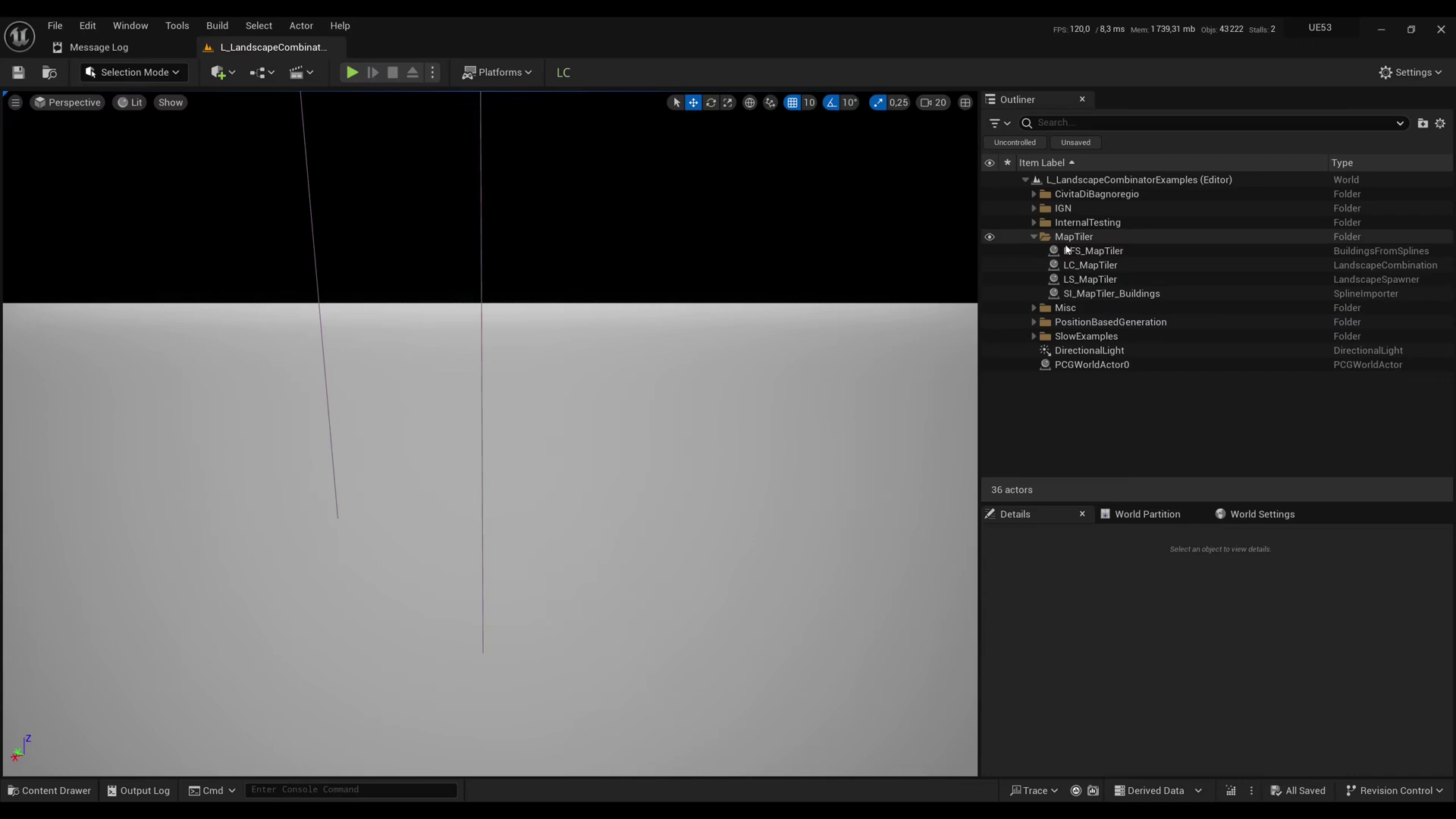
Search the LandscapeCombinator C++ classes for the Landscape Spawner and place one in the level
click(1090, 280)
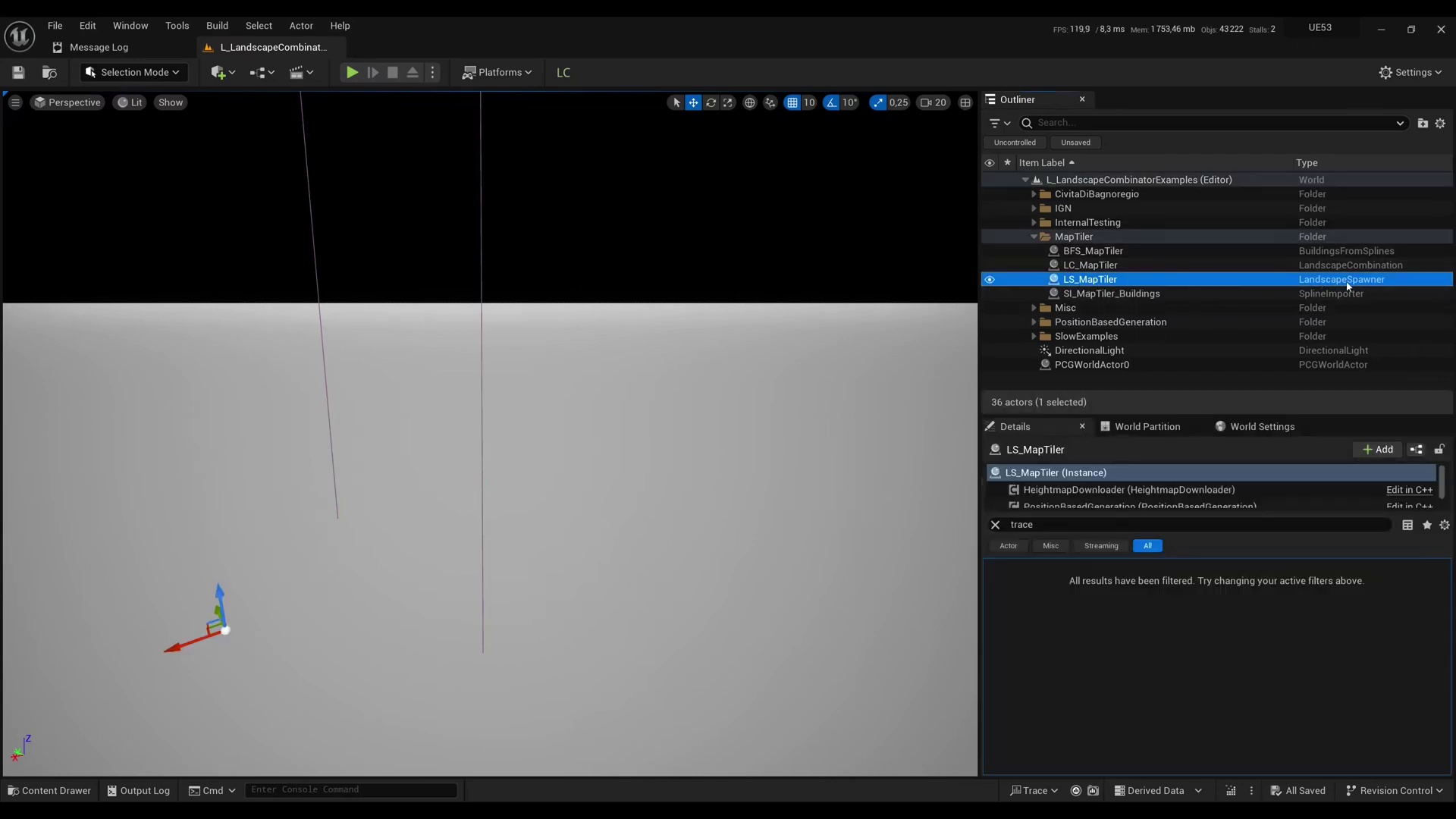
click(49, 790)
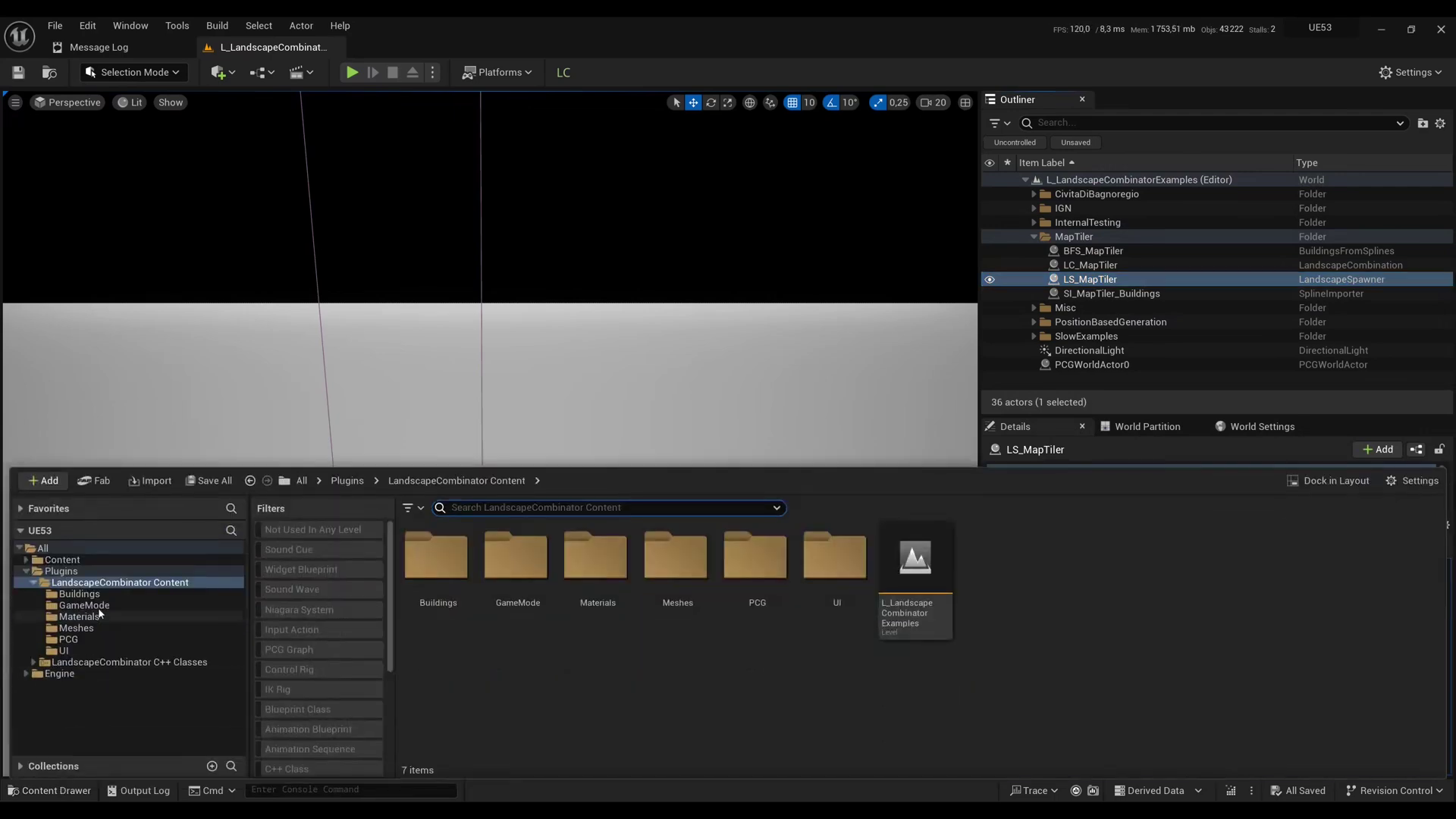
click(116, 662)
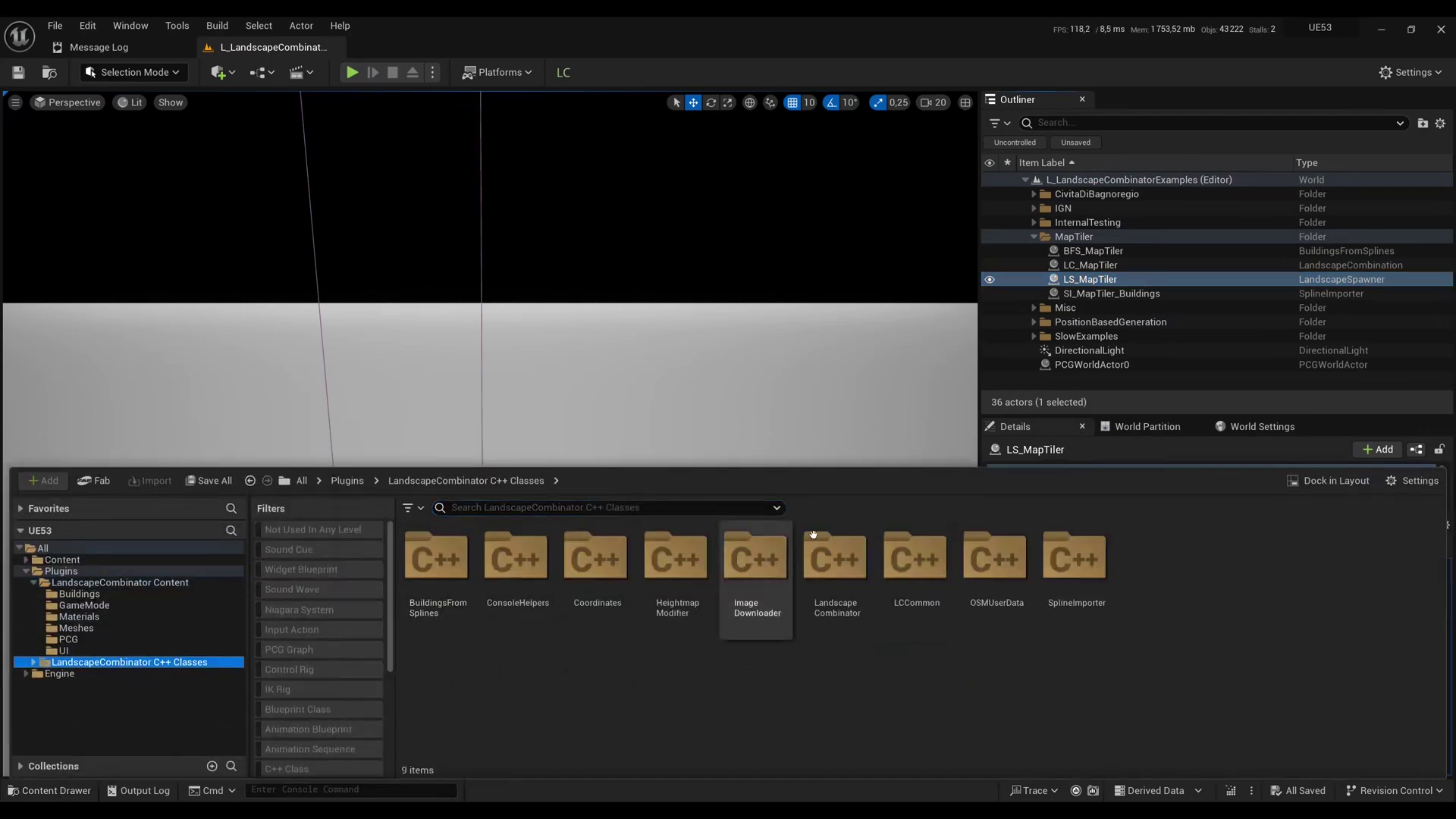
text(landscapespawner)
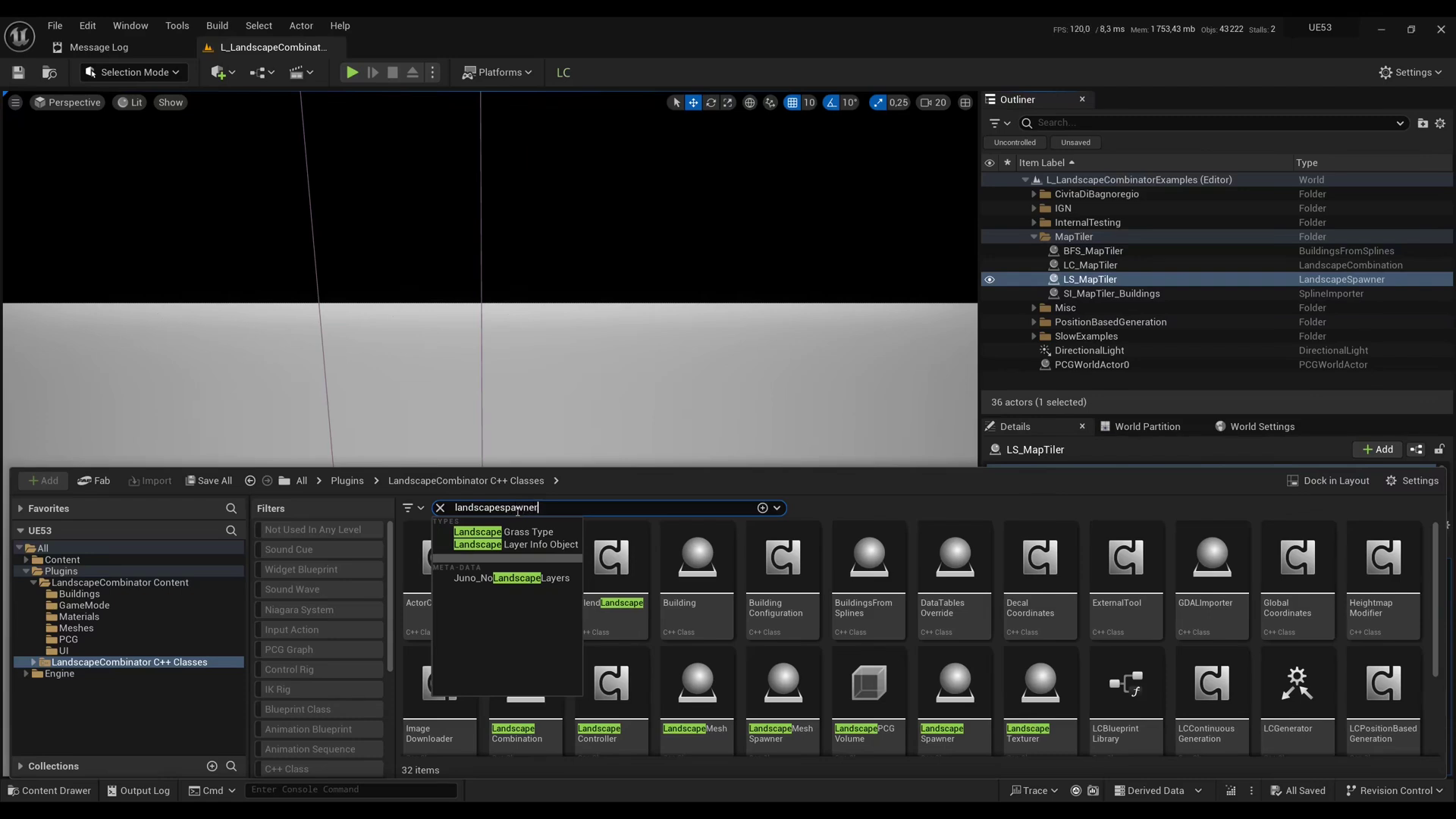
drag(446, 563, 588, 326)
Delete the newly placed LandscapeSpawner actor from the level
click(1112, 374)
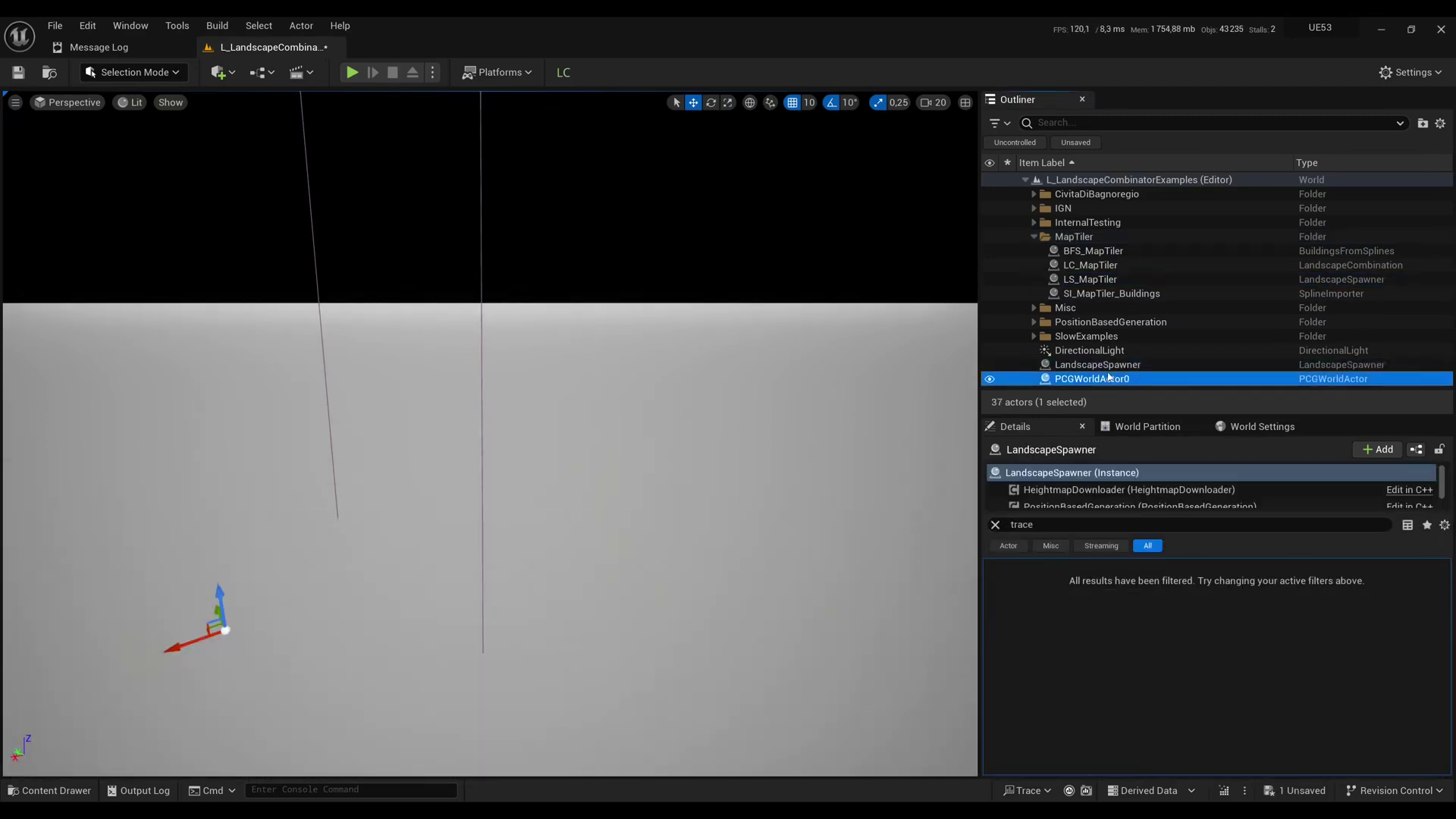
click(1112, 369)
key(Delete)
Review the actors in the MapTiler folder and the generator settings of the LC_MapTiler combination
click(1086, 280)
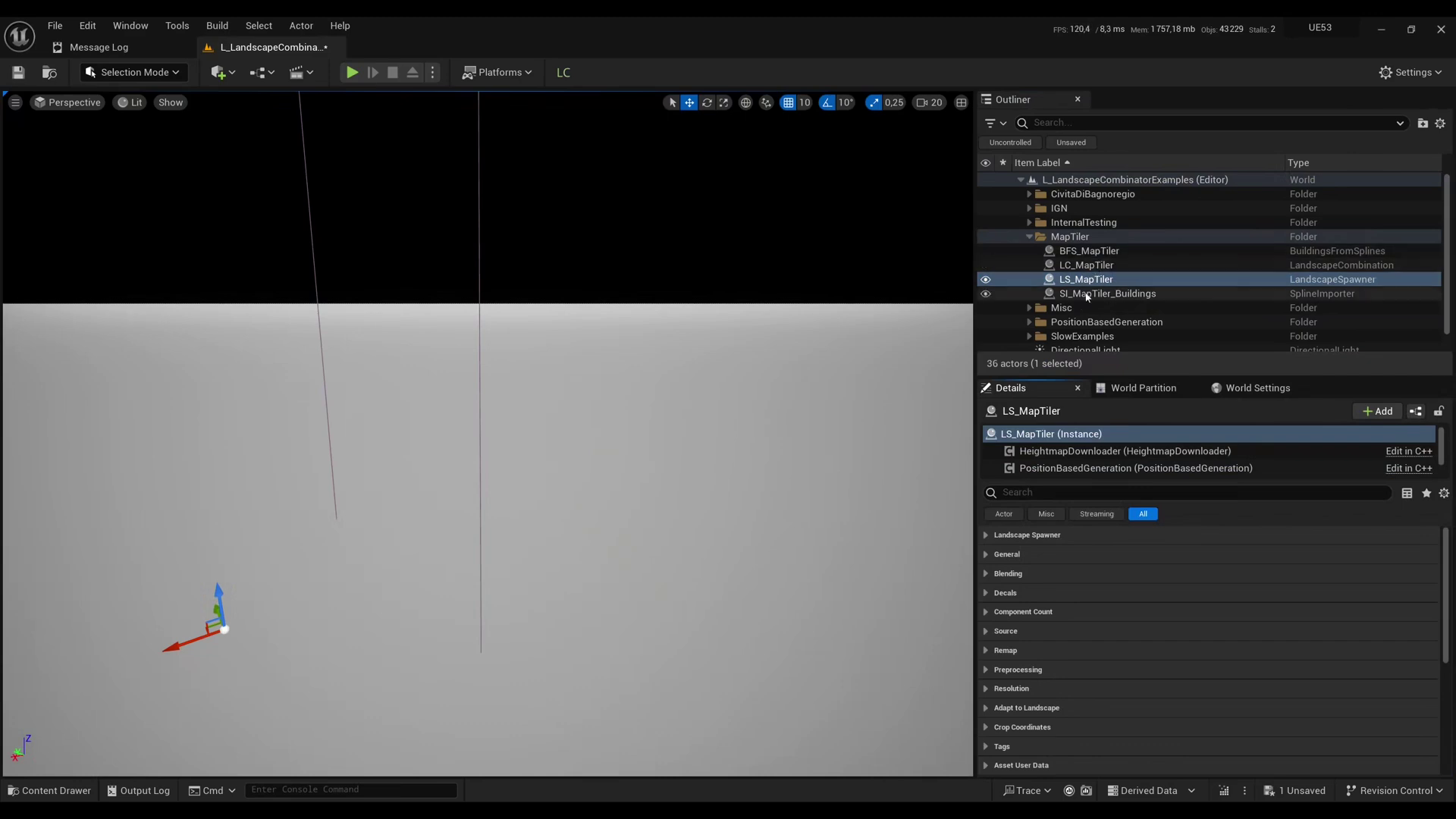
click(1089, 251)
shift+click(1077, 294)
right_click(1104, 290)
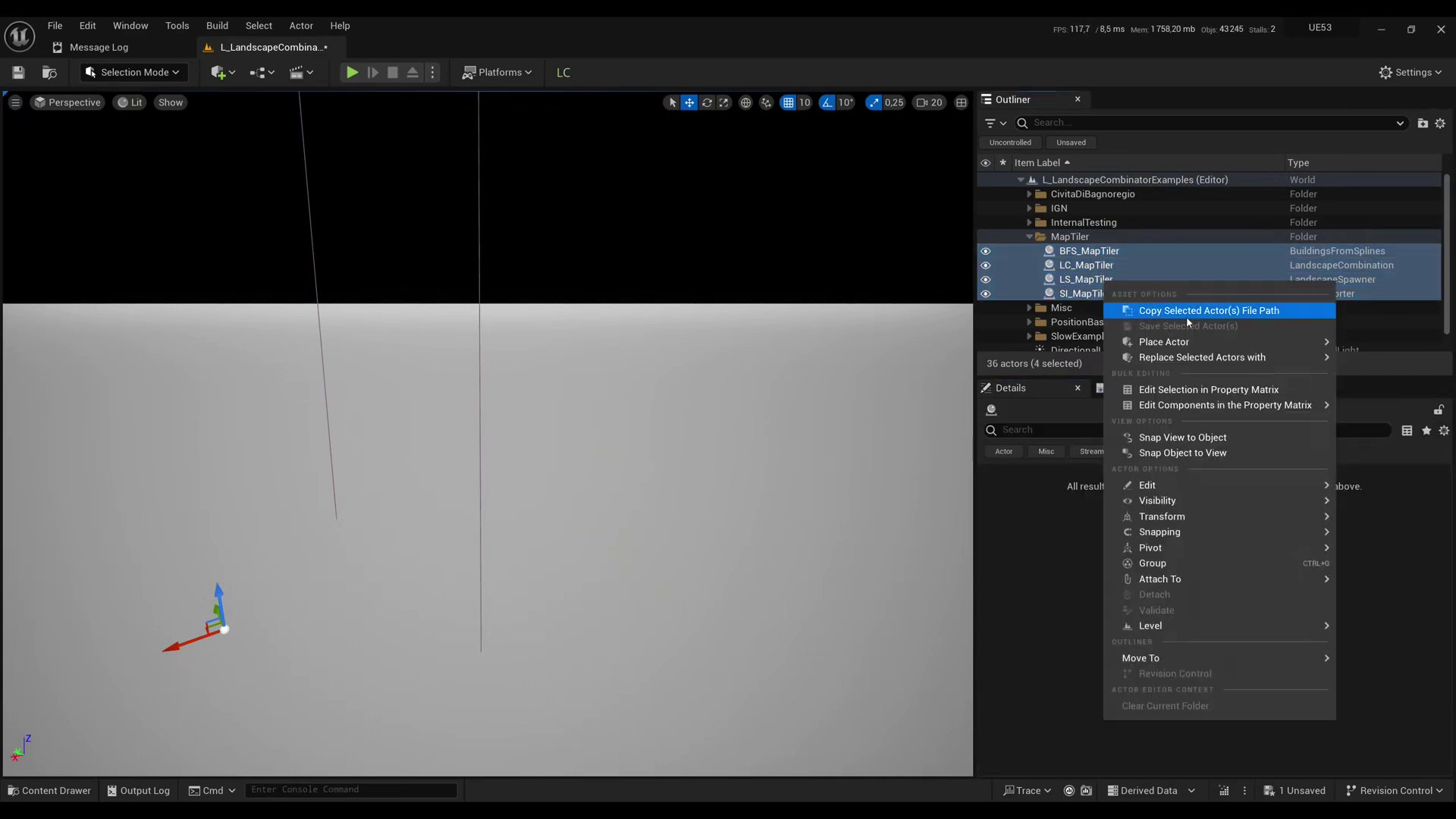
mouse_move(1158, 493)
click(1087, 265)
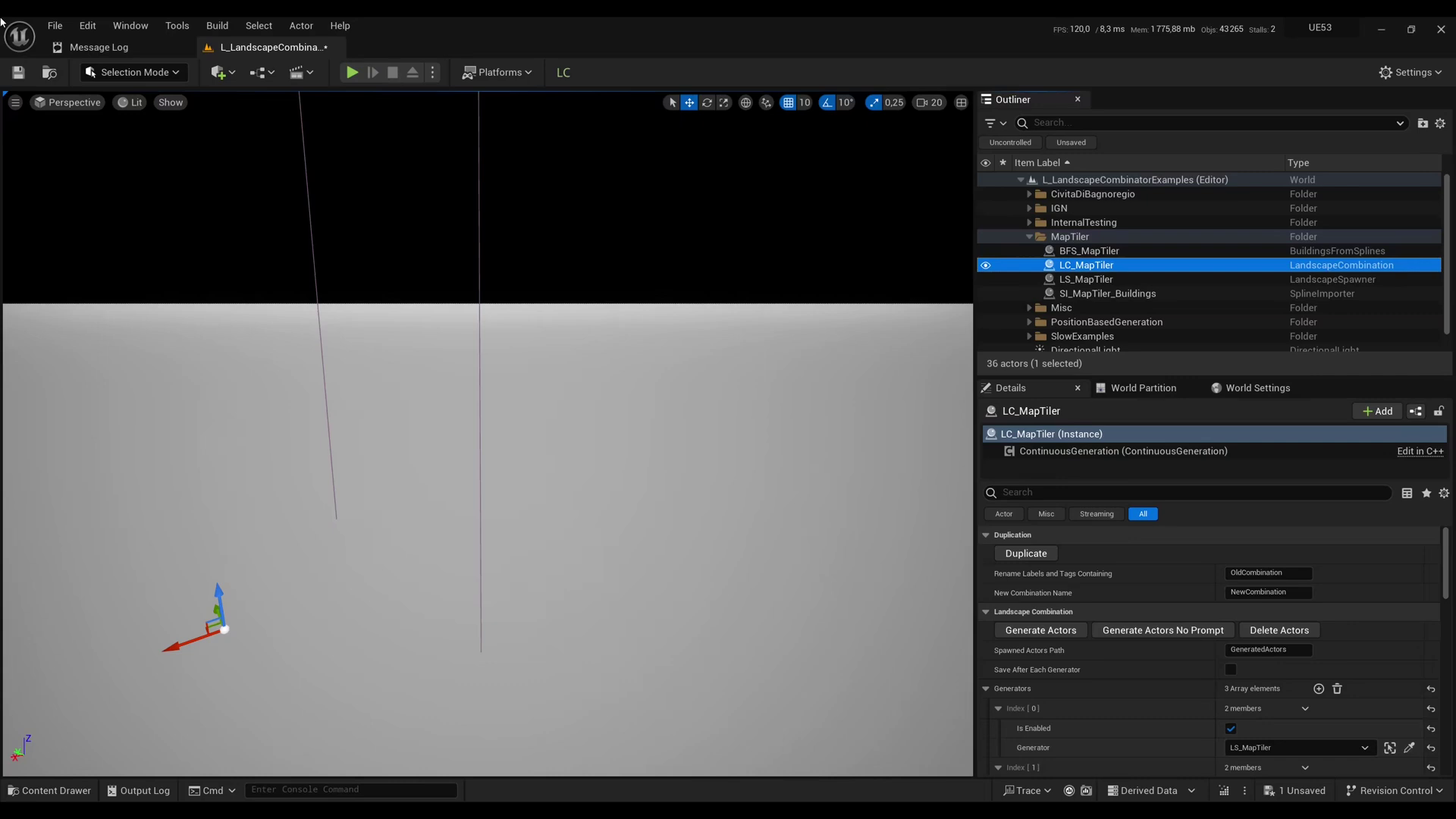
click(48, 27)
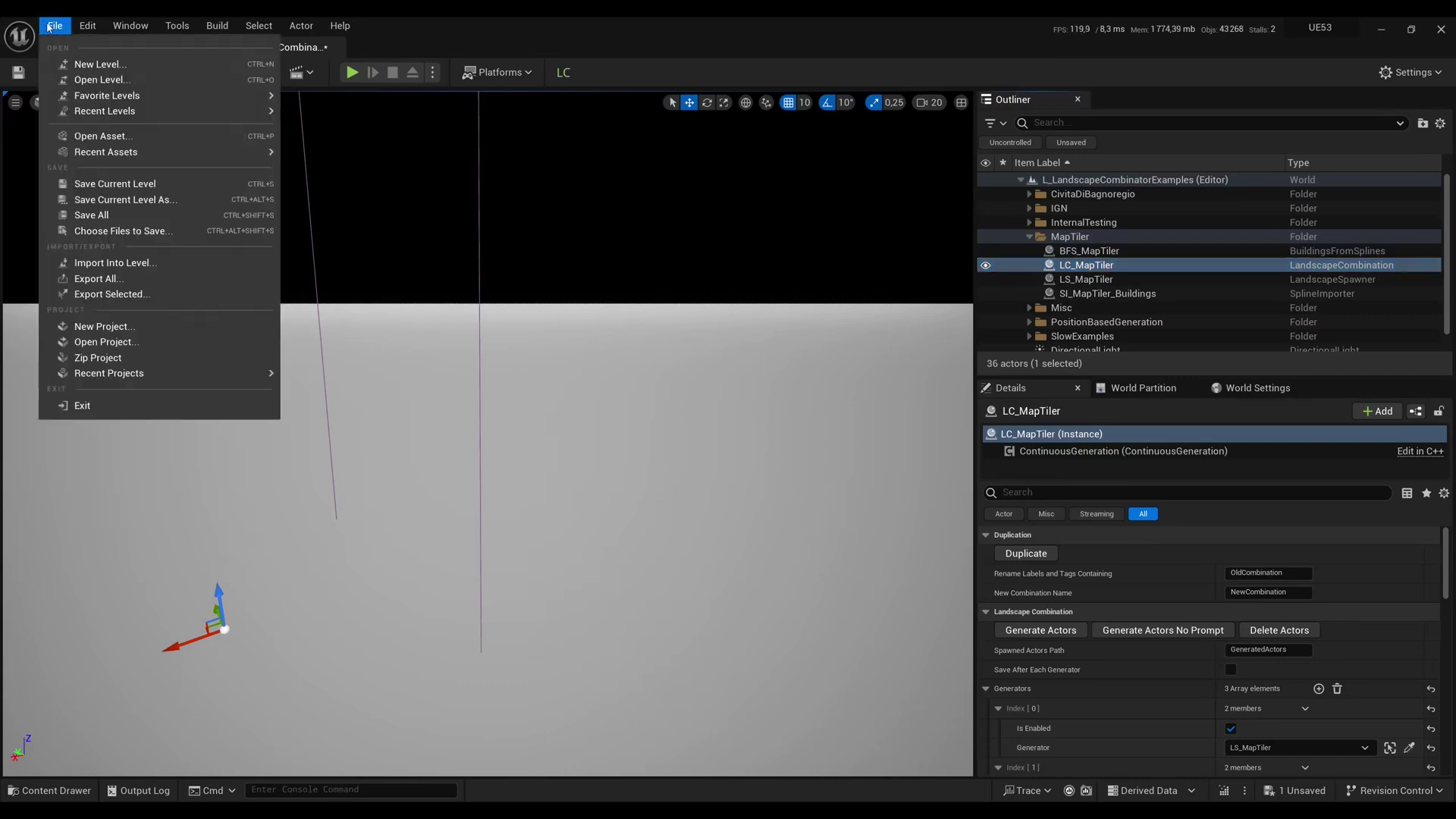
click(48, 28)
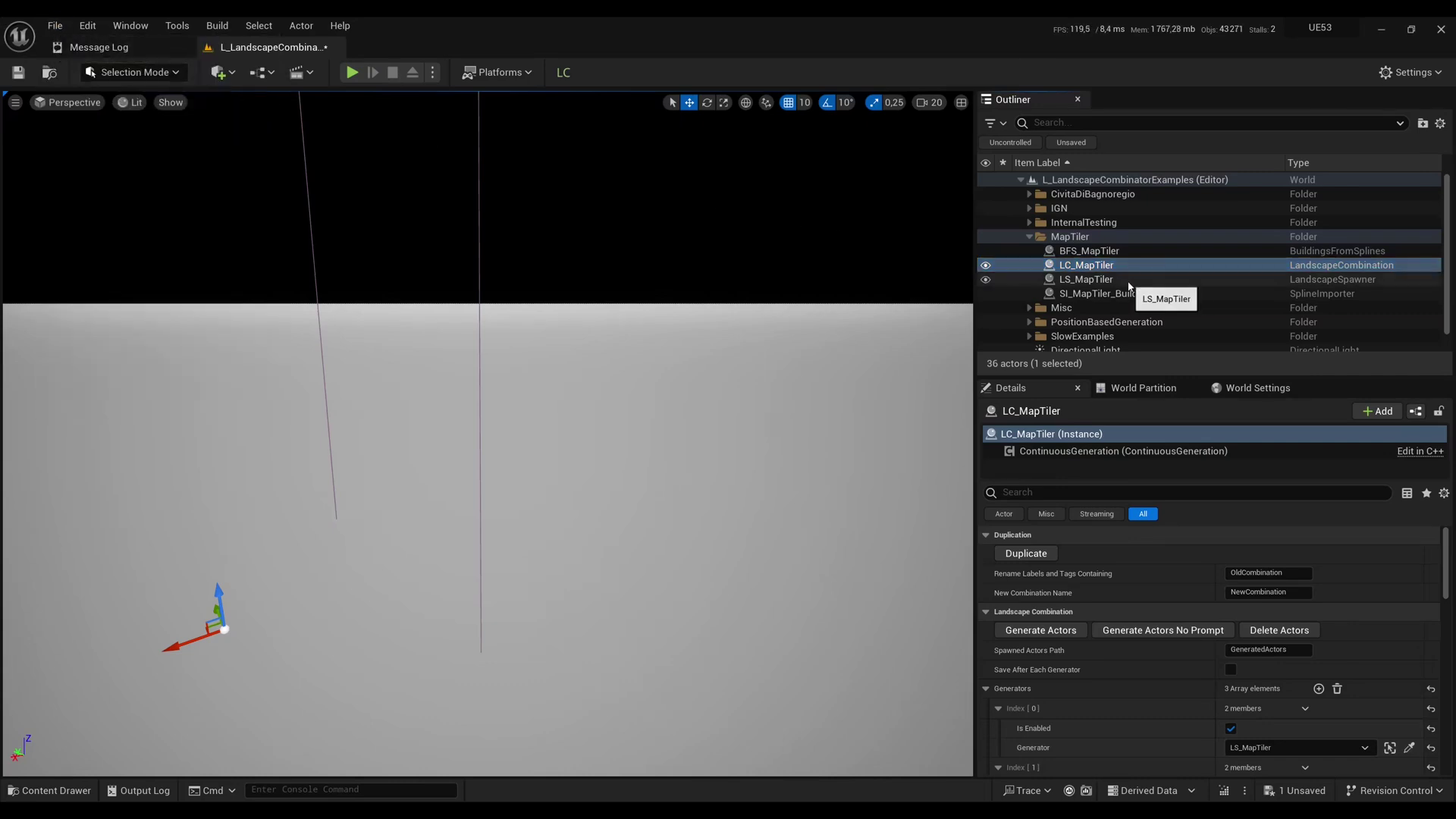
Examine the general, decal and source settings of the LS_MapTiler landscape spawner
click(1086, 279)
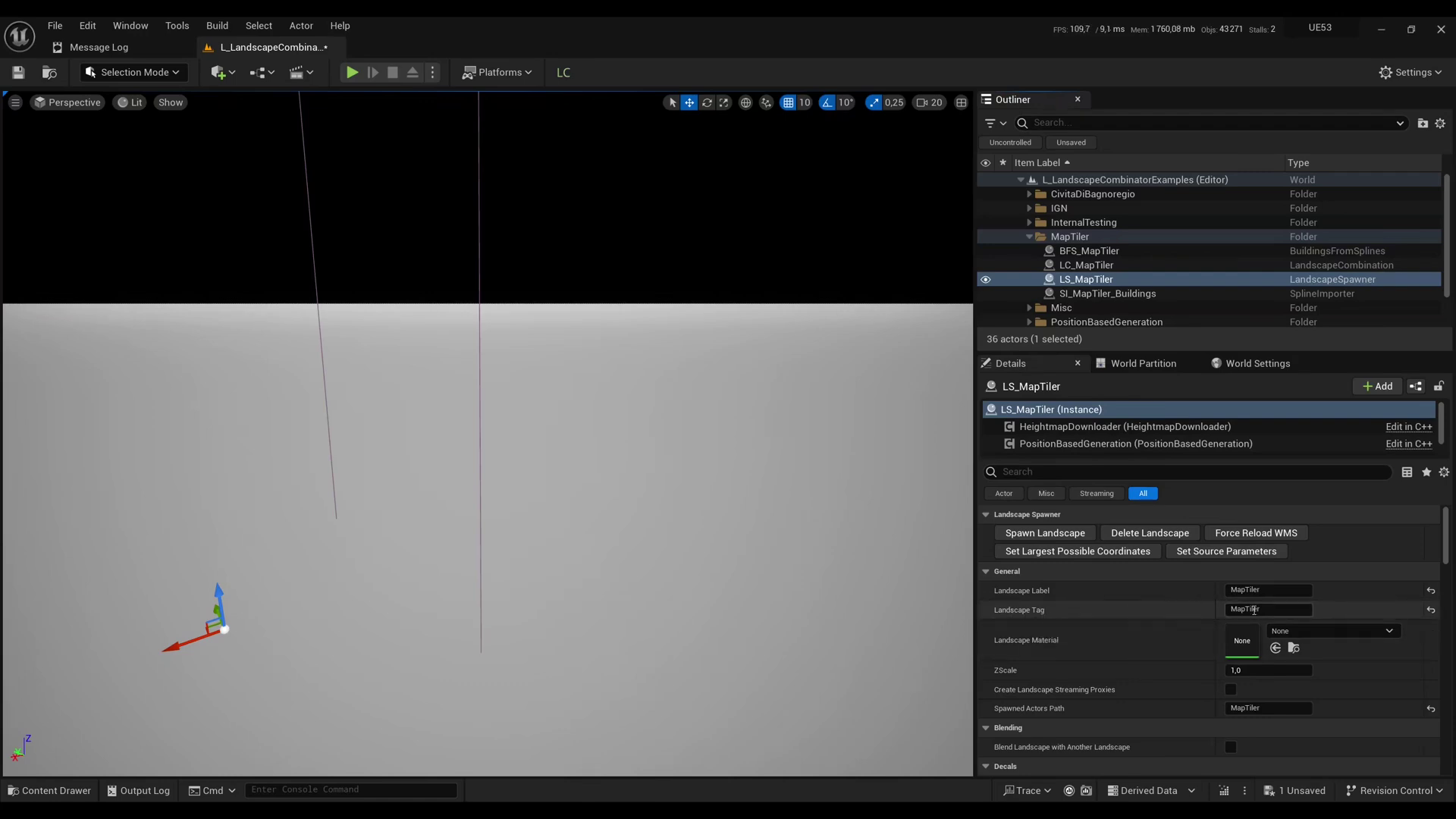
scroll(1092, 645, down, 3)
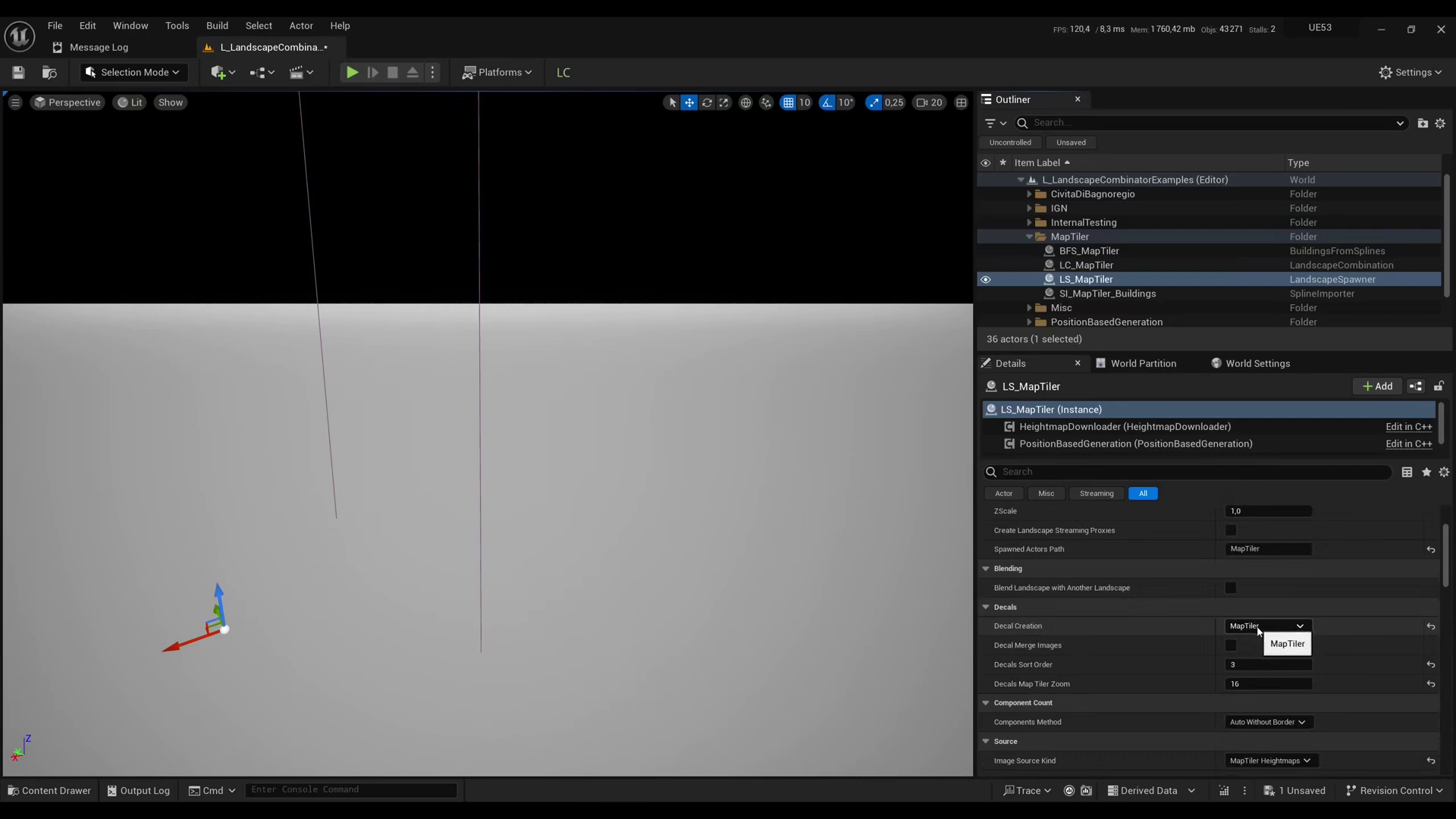
scroll(1174, 645, down, 1)
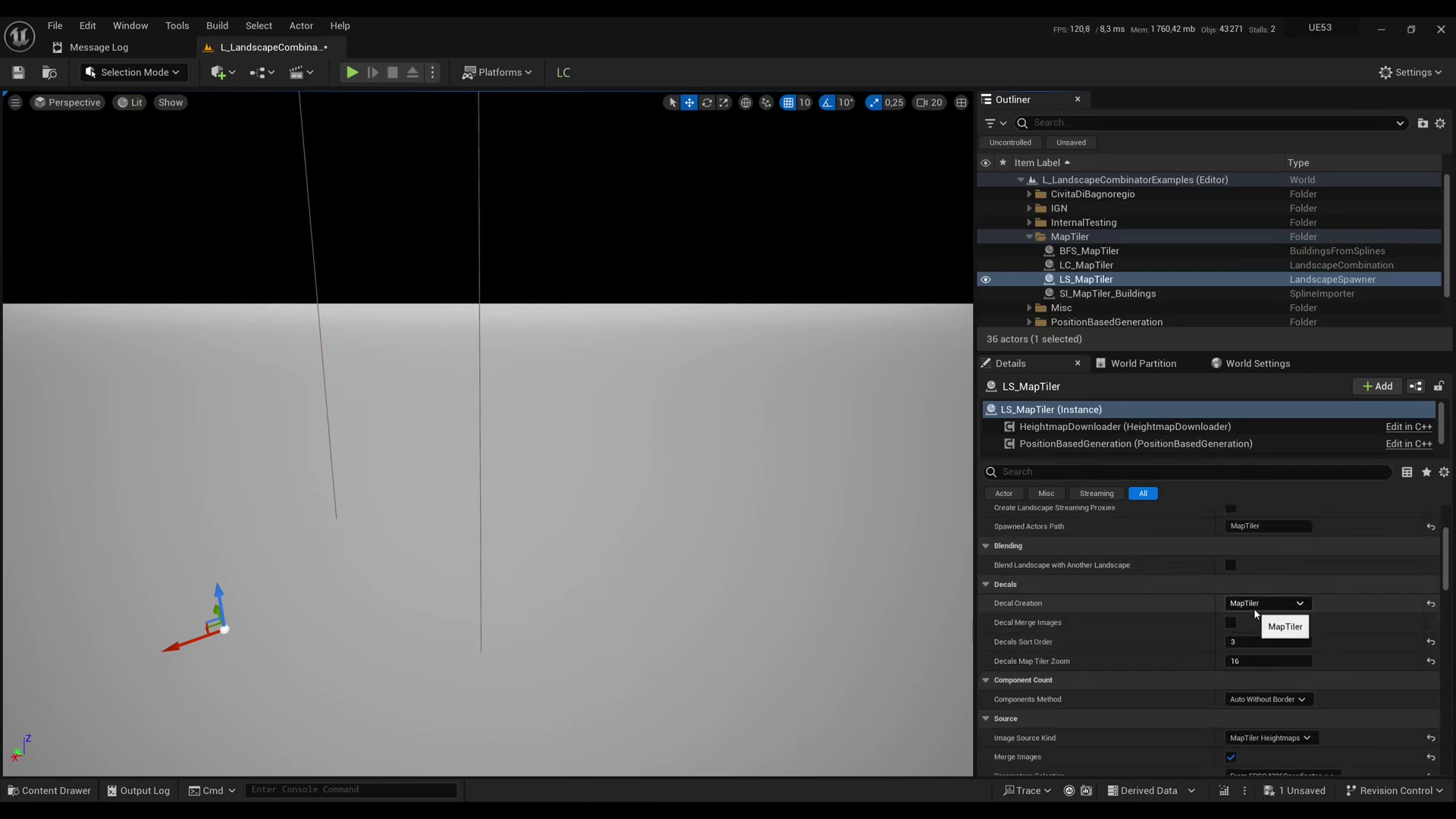
scroll(1250, 601, down, 1)
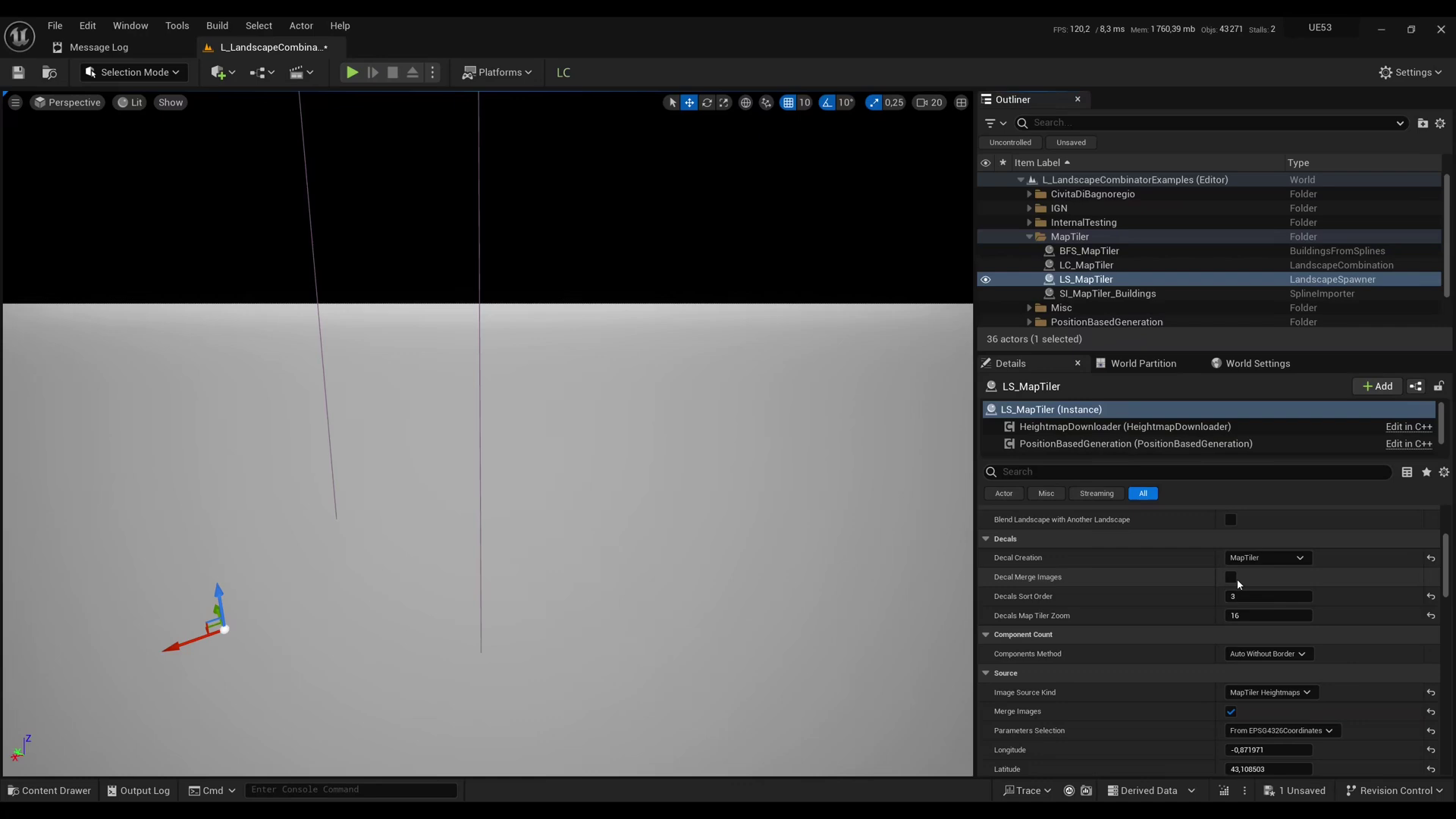
click(87, 25)
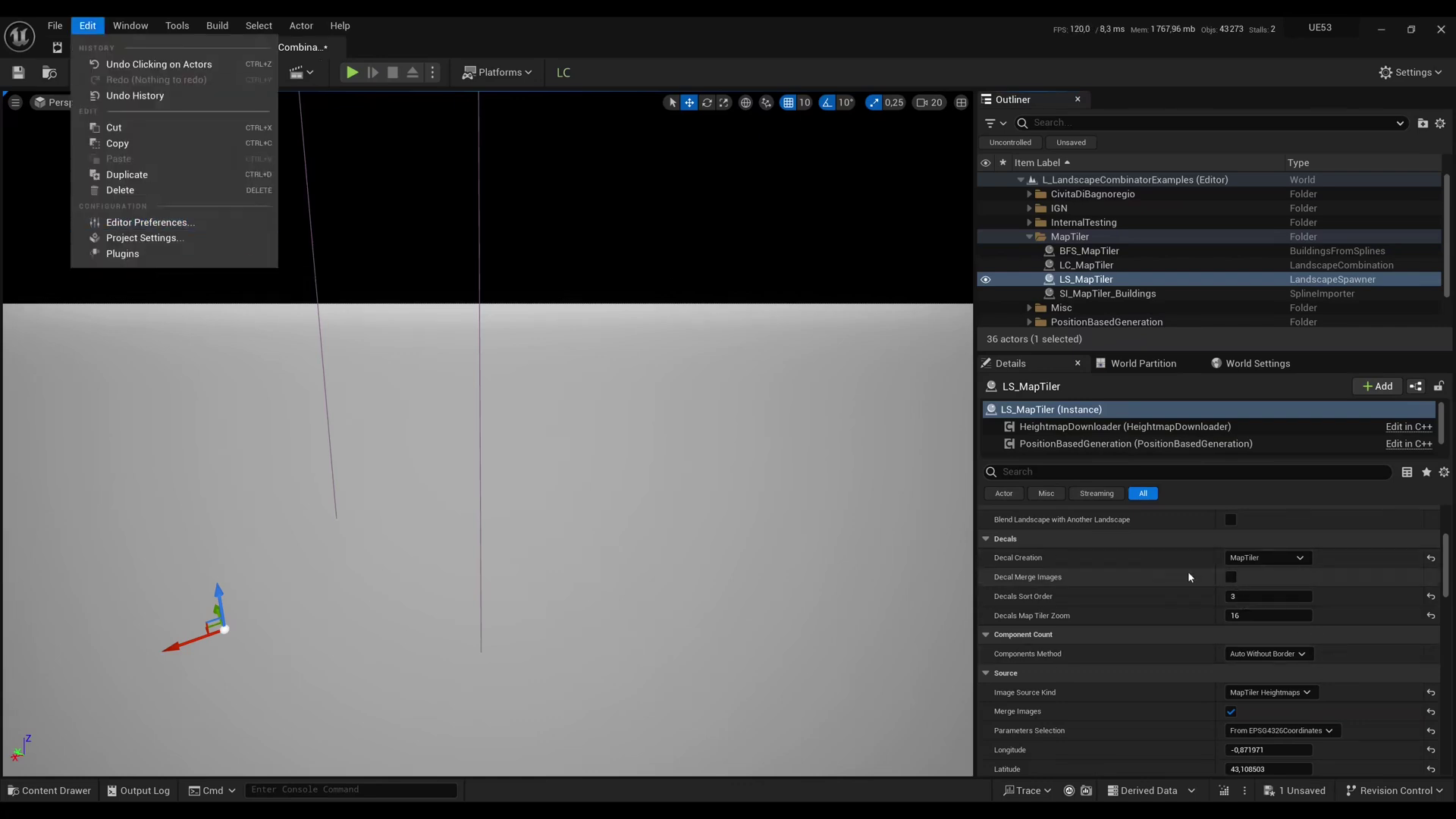
click(1154, 557)
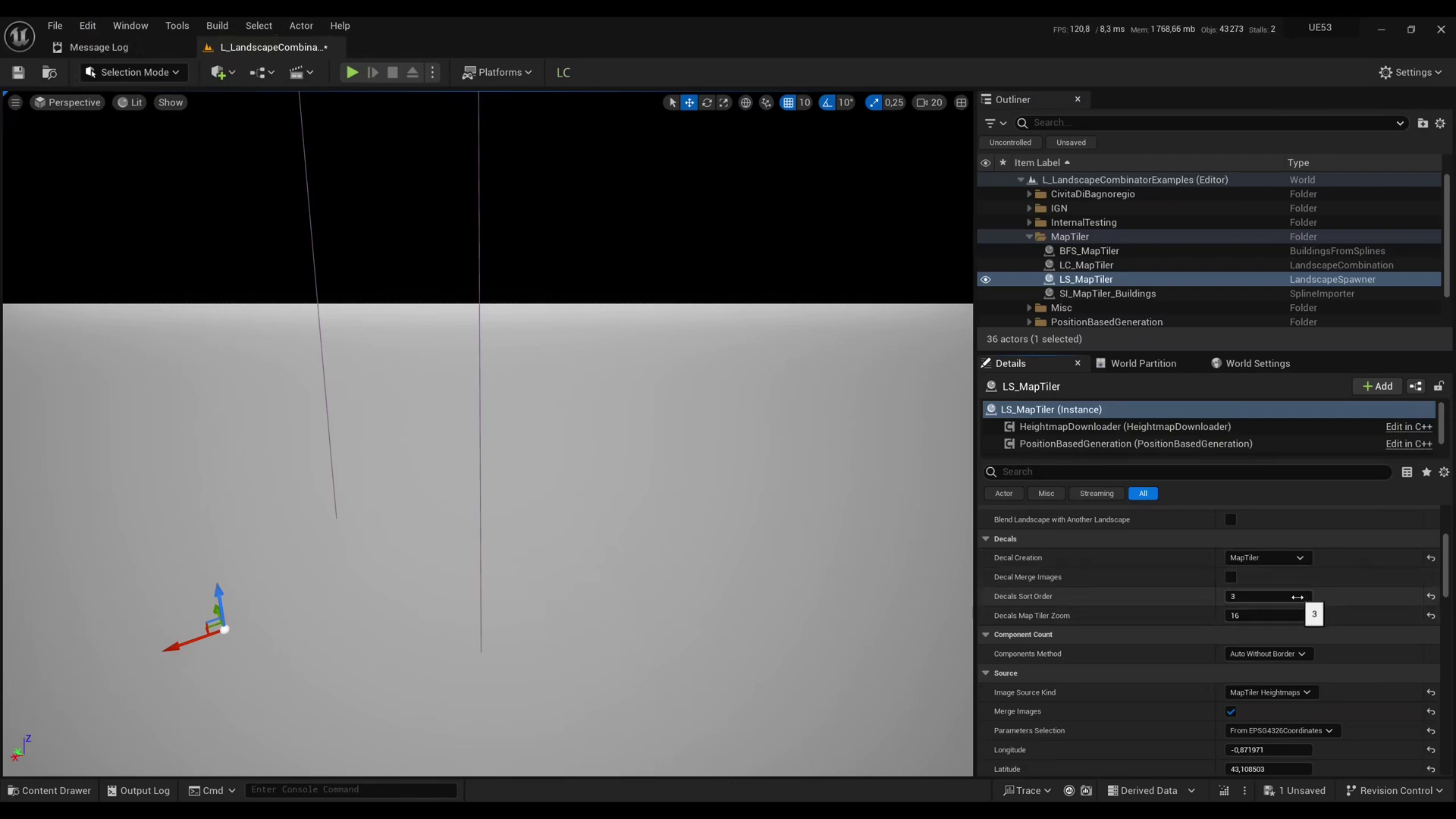
scroll(1232, 611, up, 2)
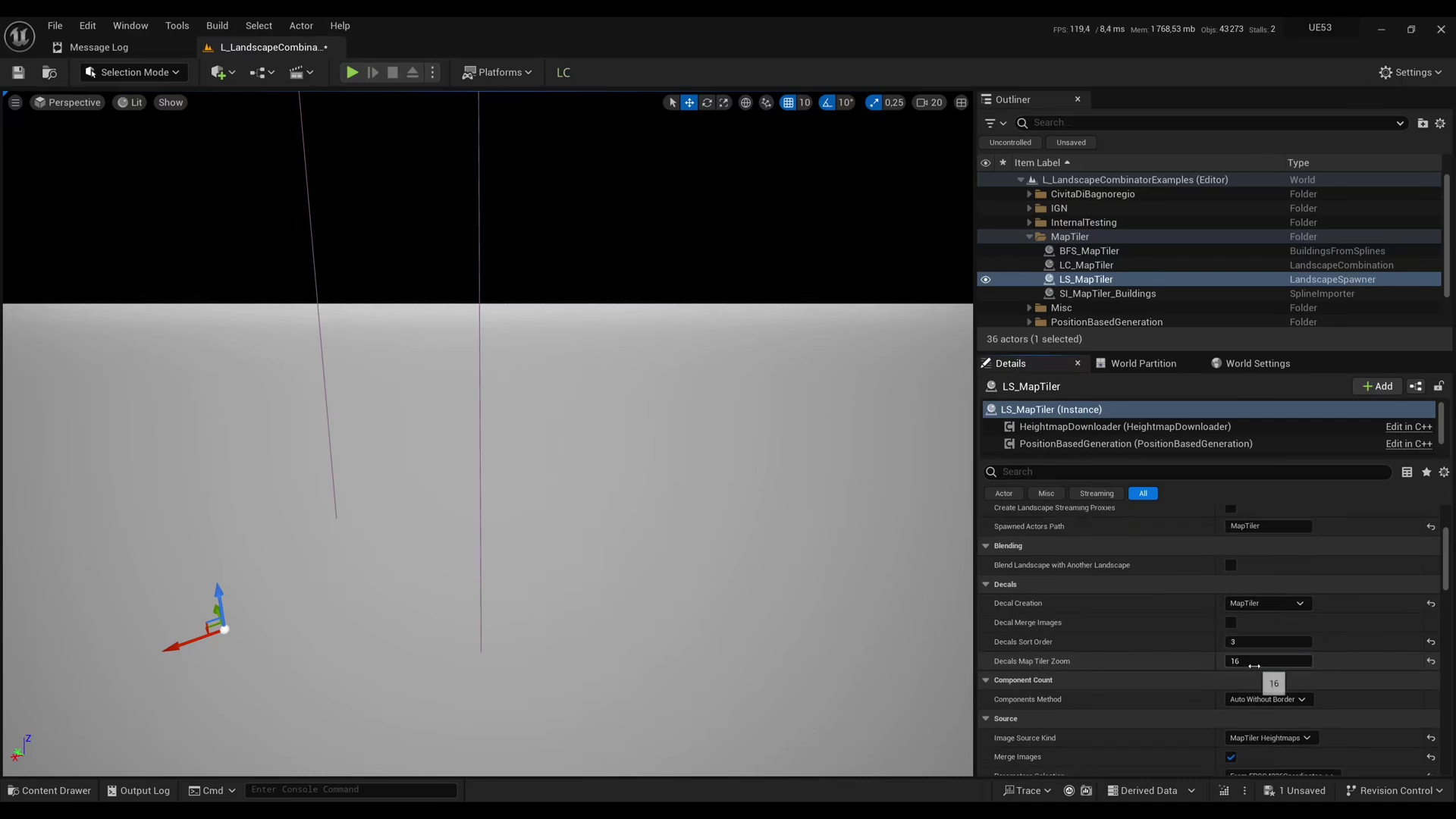
click(1254, 666)
scroll(1258, 661, down, 7)
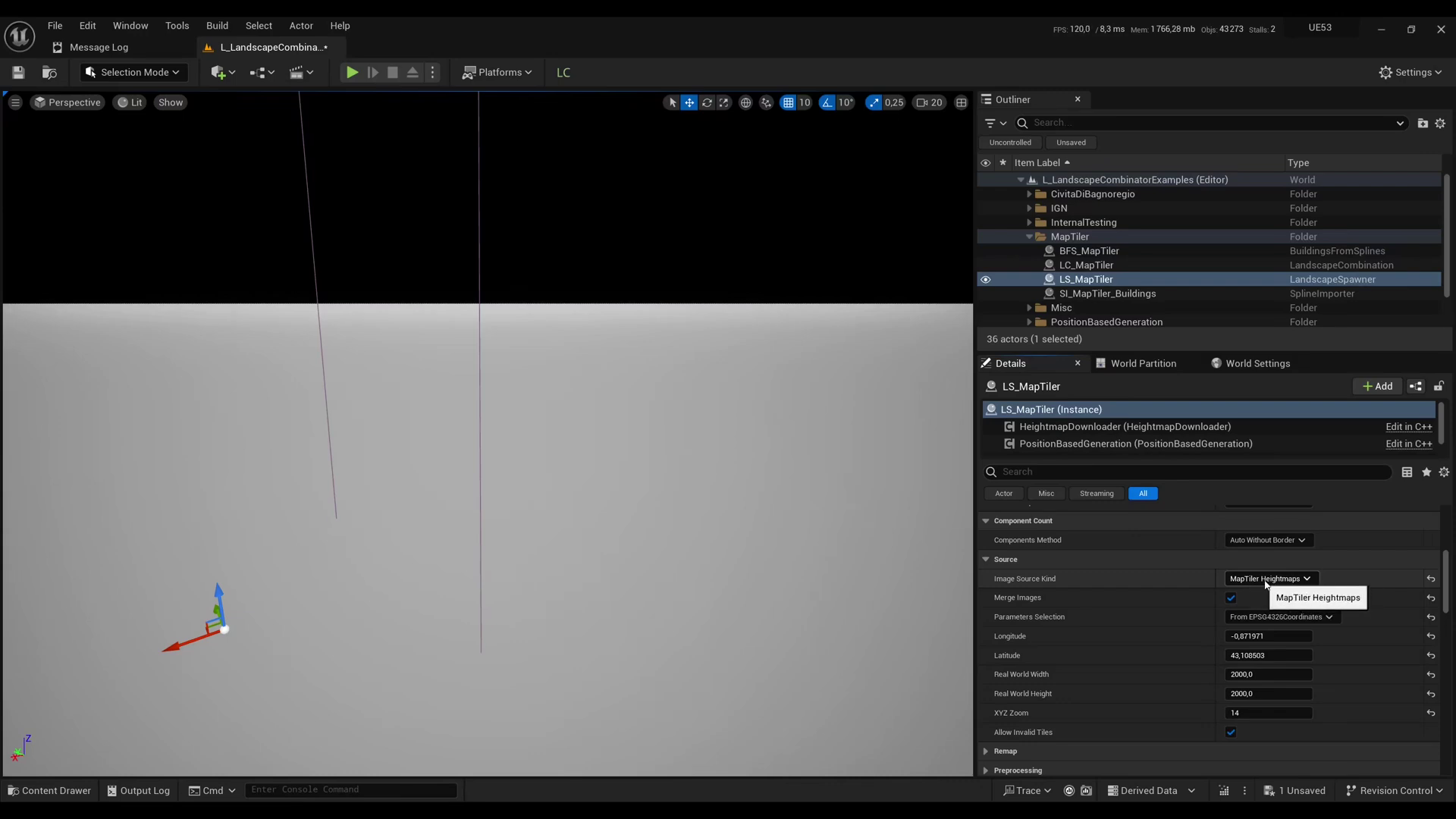
Choose MapTiler Heightmaps as the image source kind of LS_MapTiler and spawn the landscape
click(1285, 581)
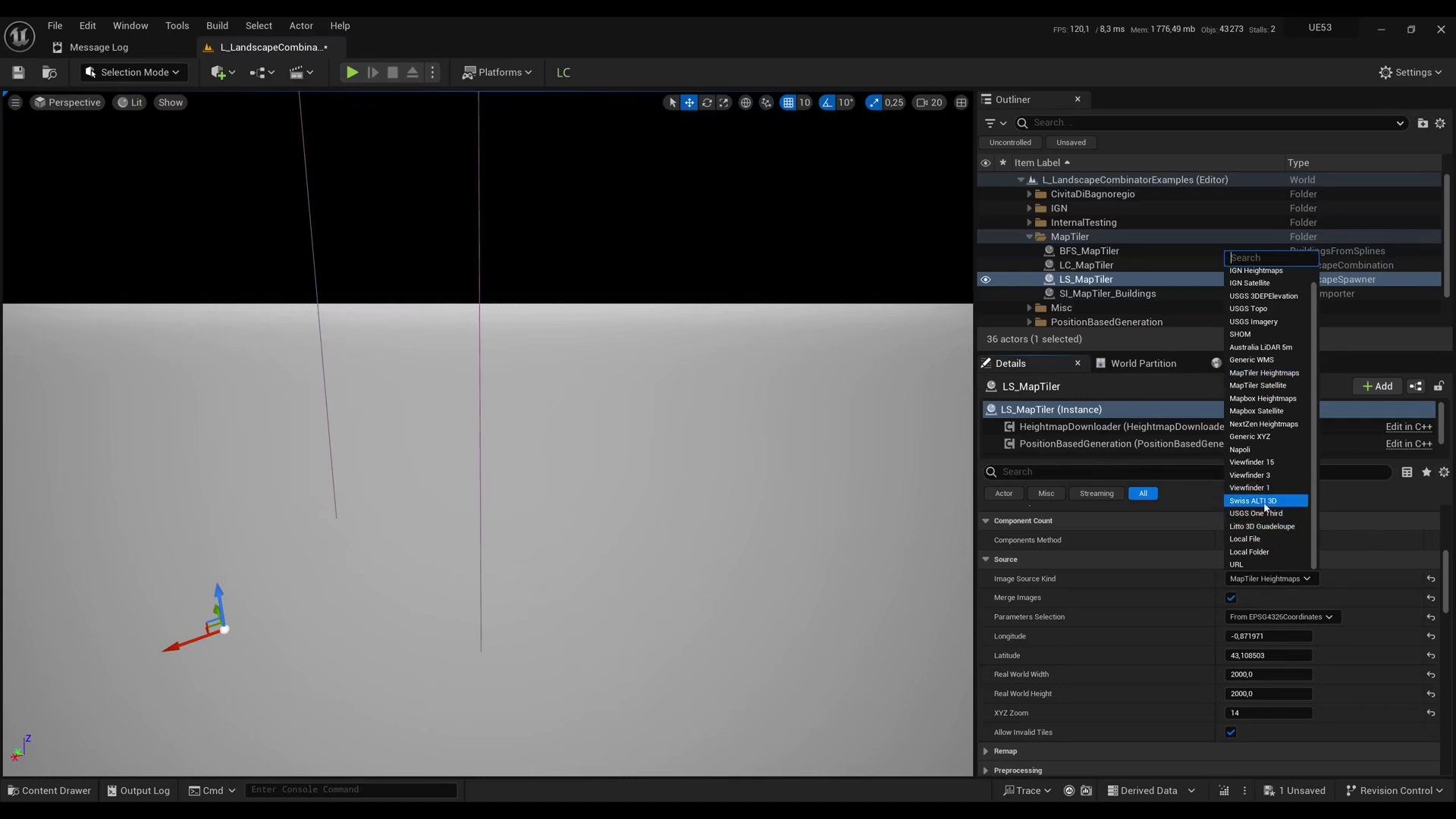
scroll(1265, 507, up, 1)
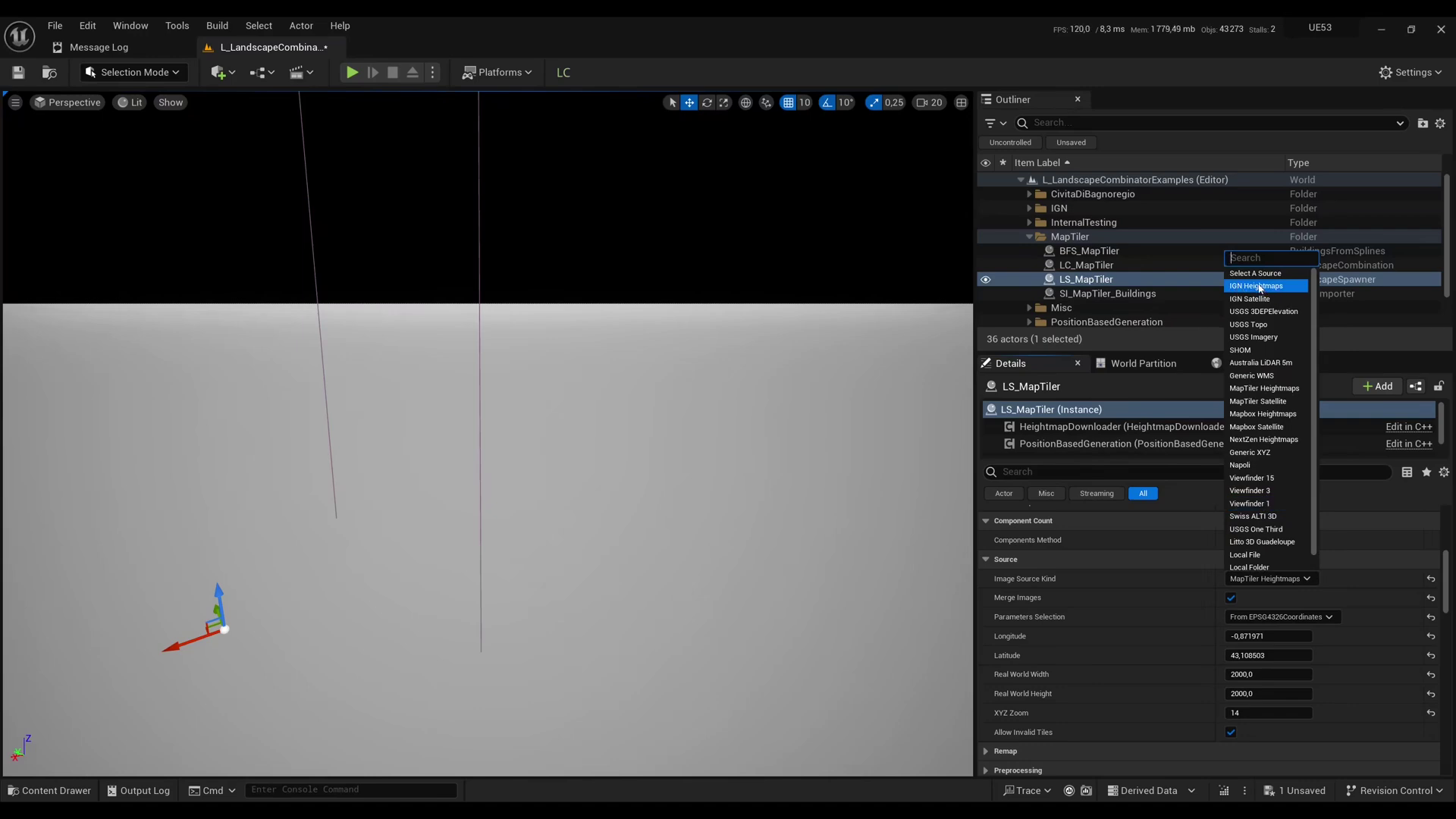
click(1265, 388)
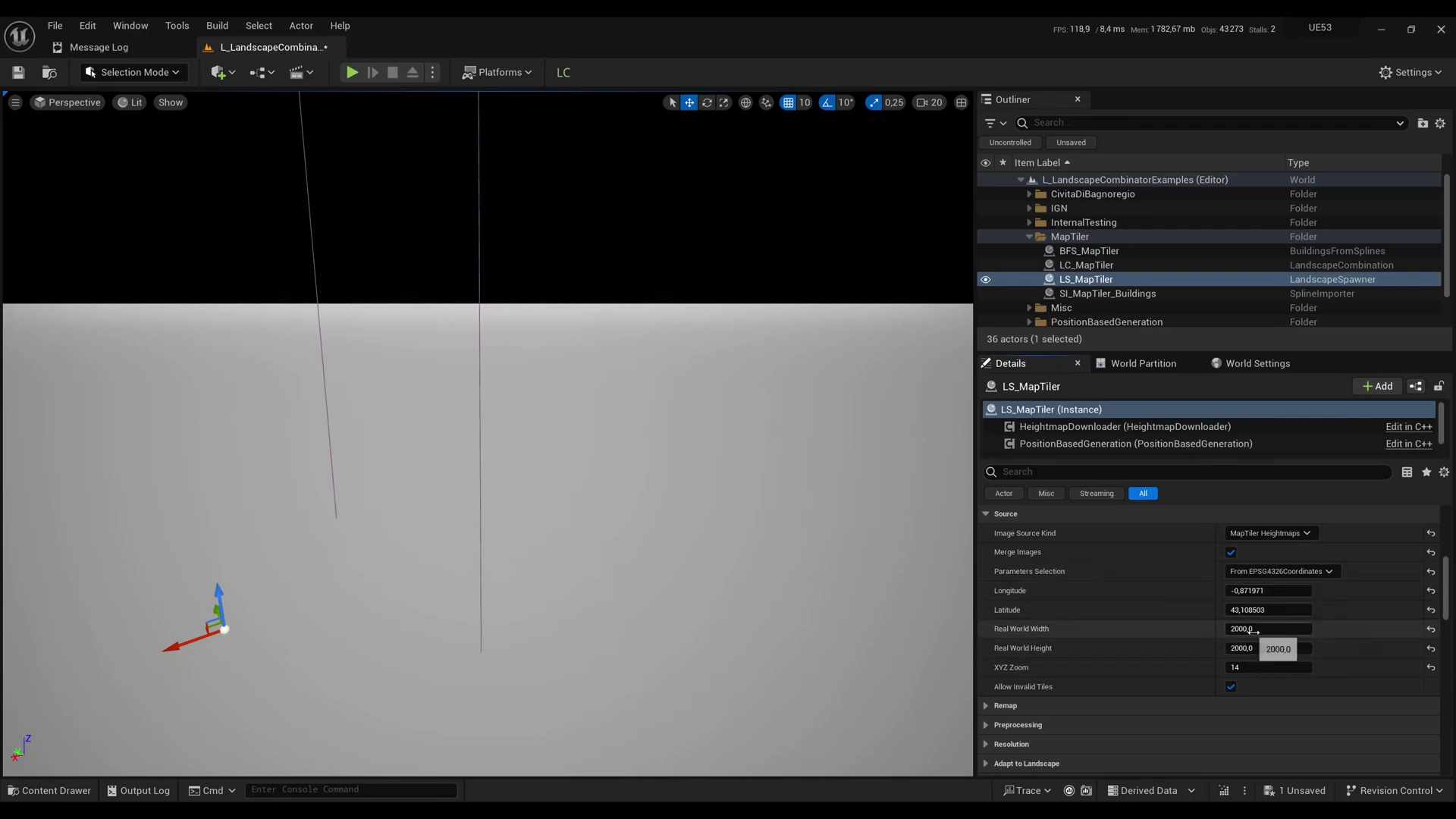
scroll(1177, 643, up, 5)
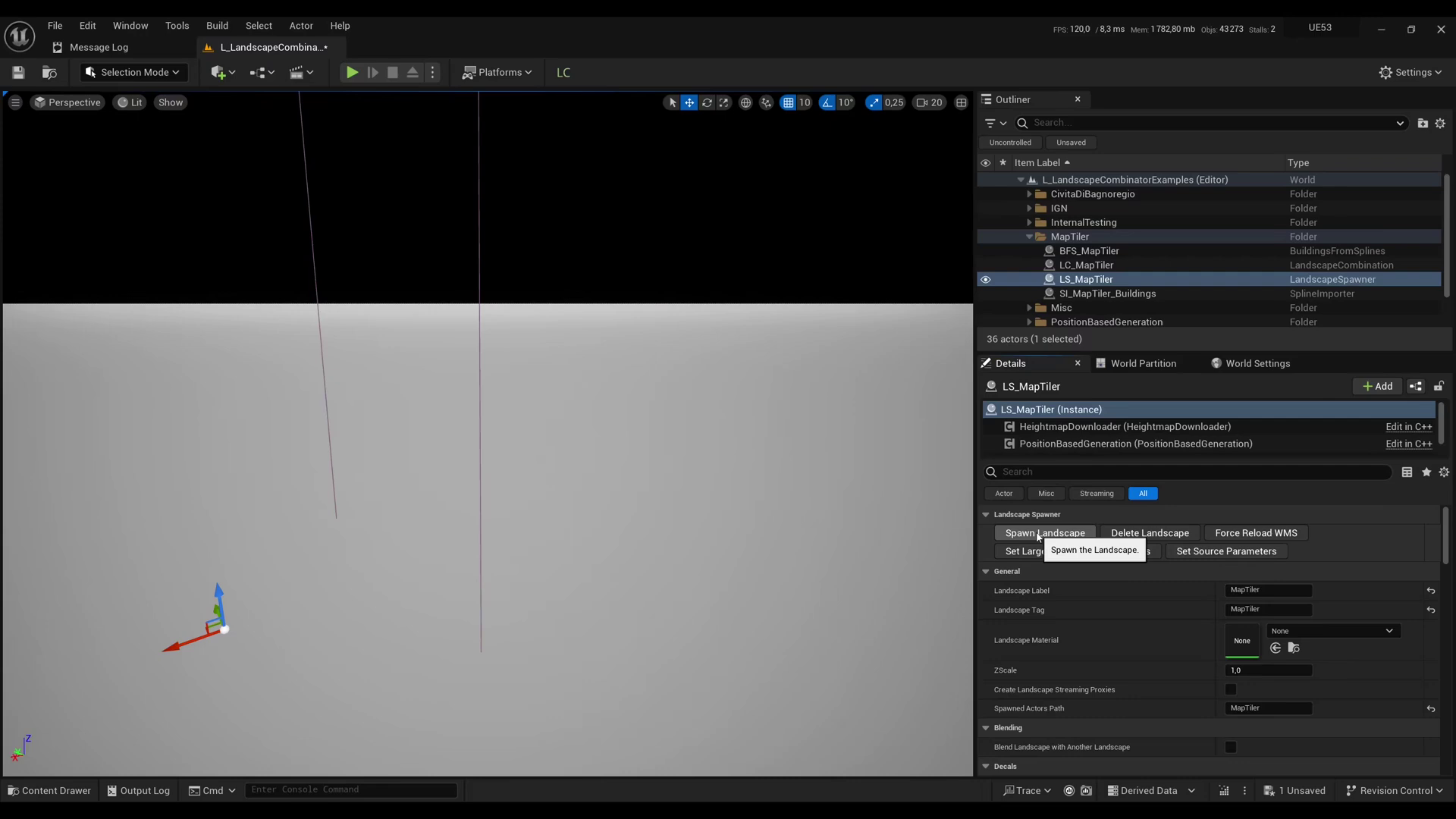
click(1053, 533)
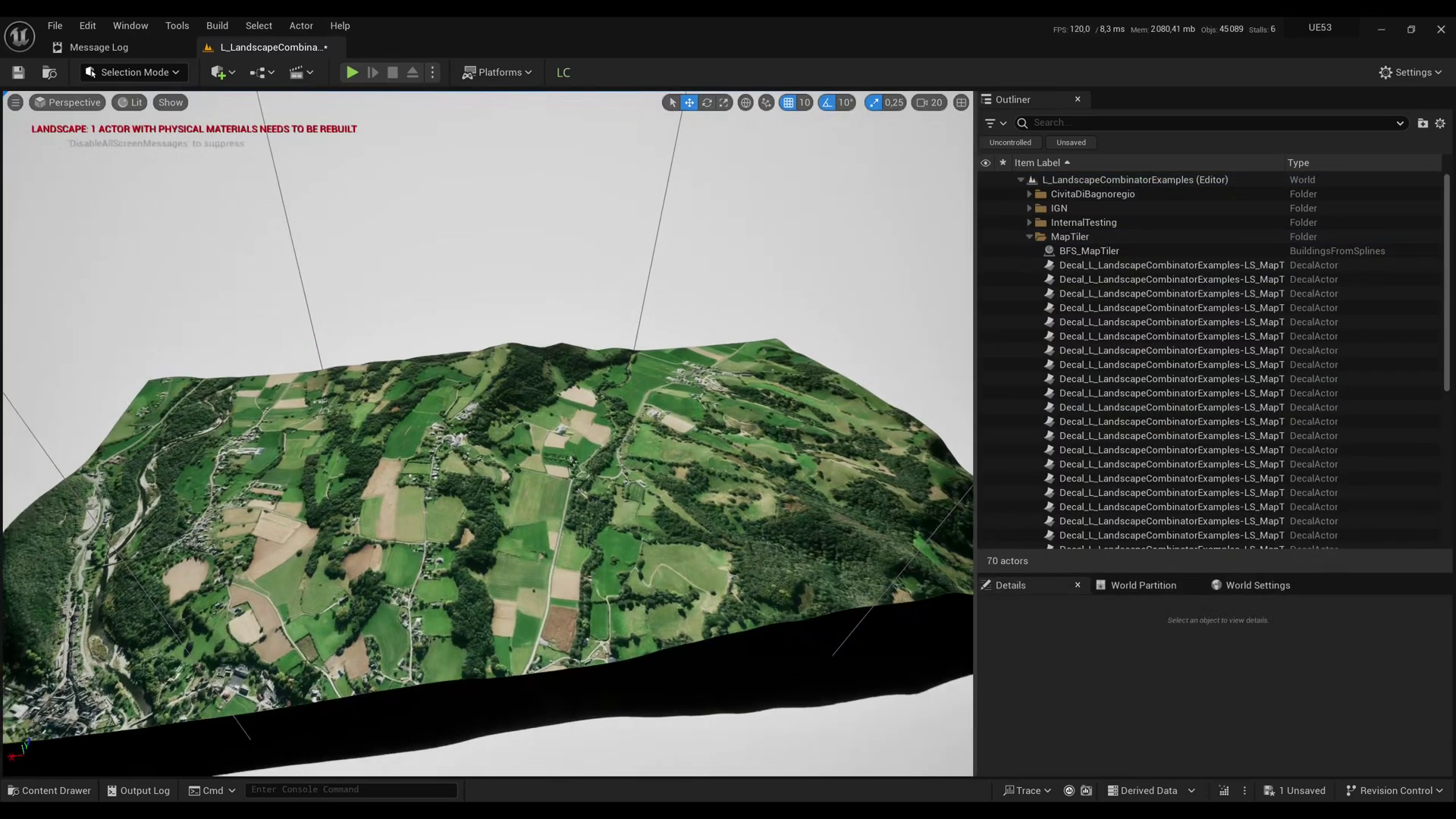
Inspect the tags of the spawned MapTiler landscape and select the decal actors generated with it
scroll(1104, 470, down, 5)
click(1092, 471)
click(1088, 474)
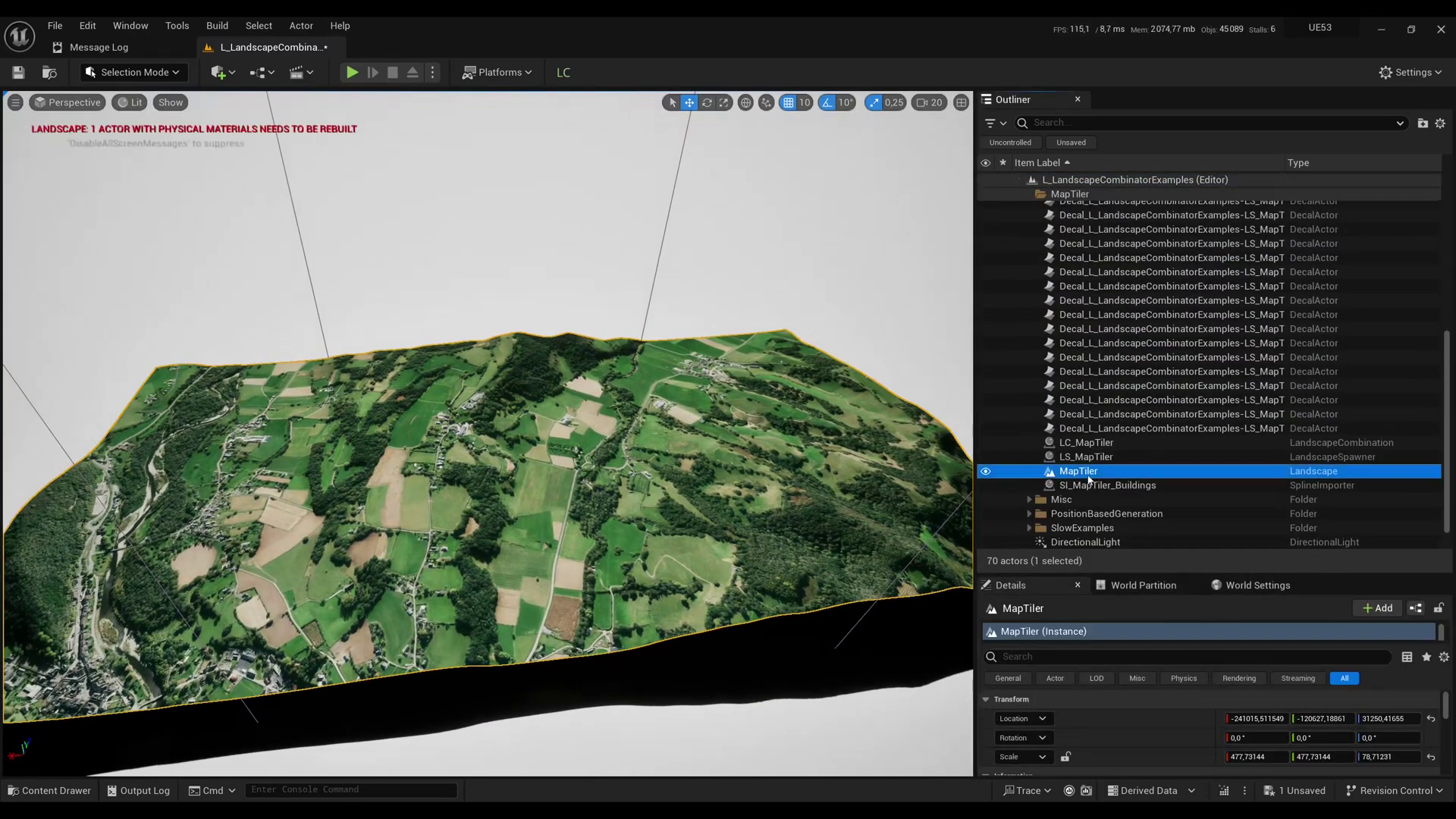
click(1095, 483)
click(1096, 475)
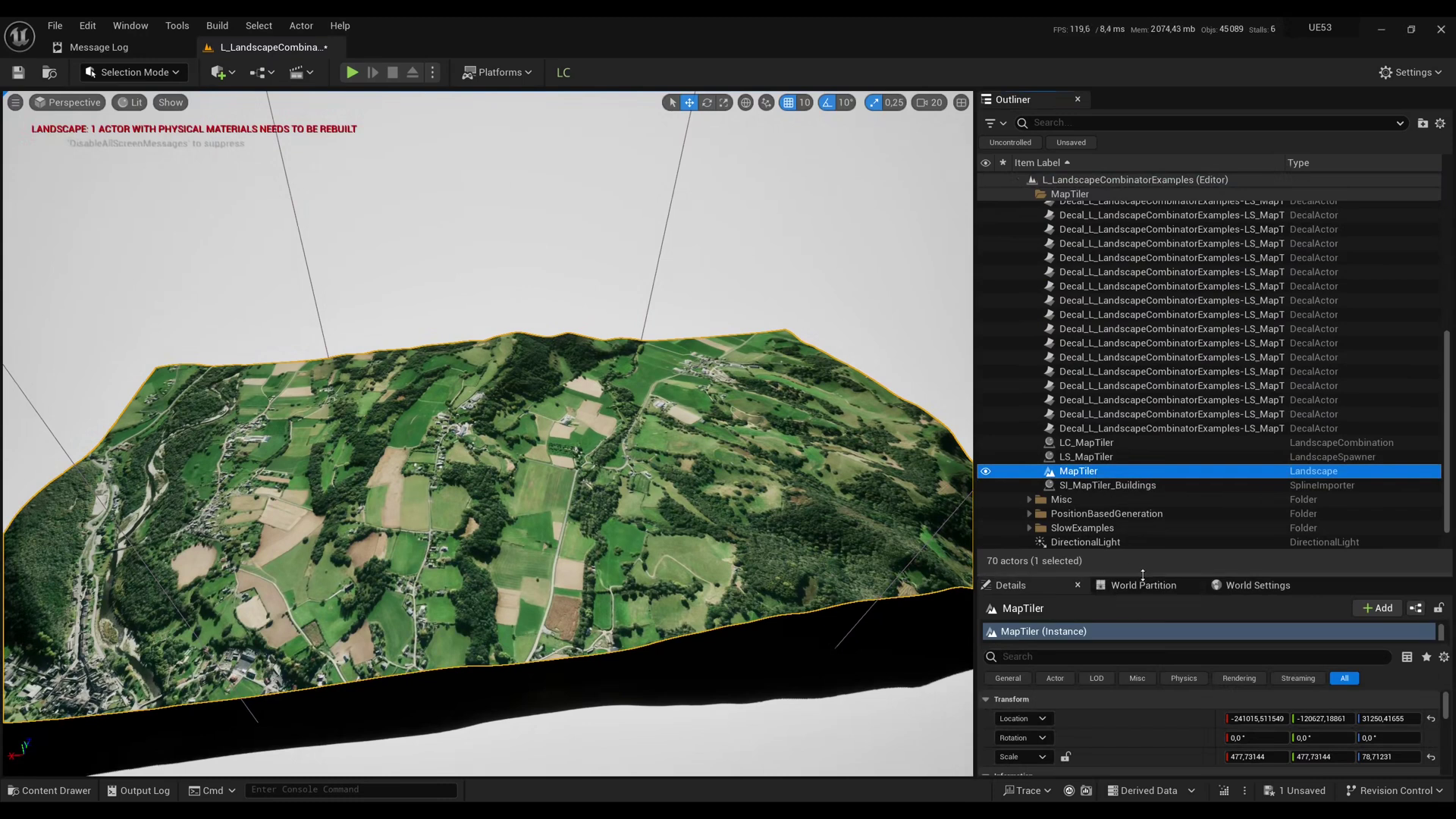
drag(1123, 573, 1122, 381)
click(1049, 497)
text(tags)
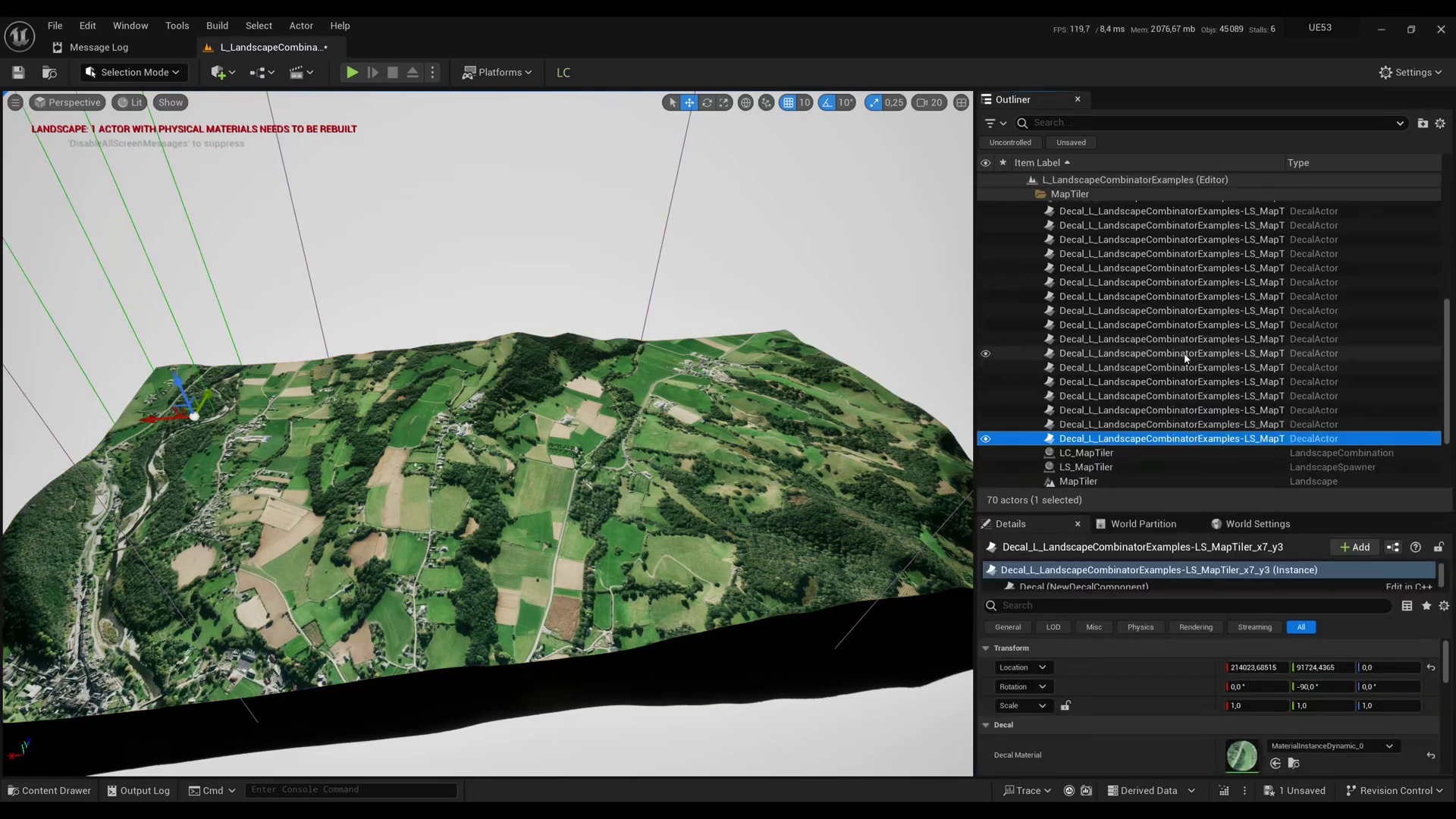
scroll(1184, 358, up, 11)
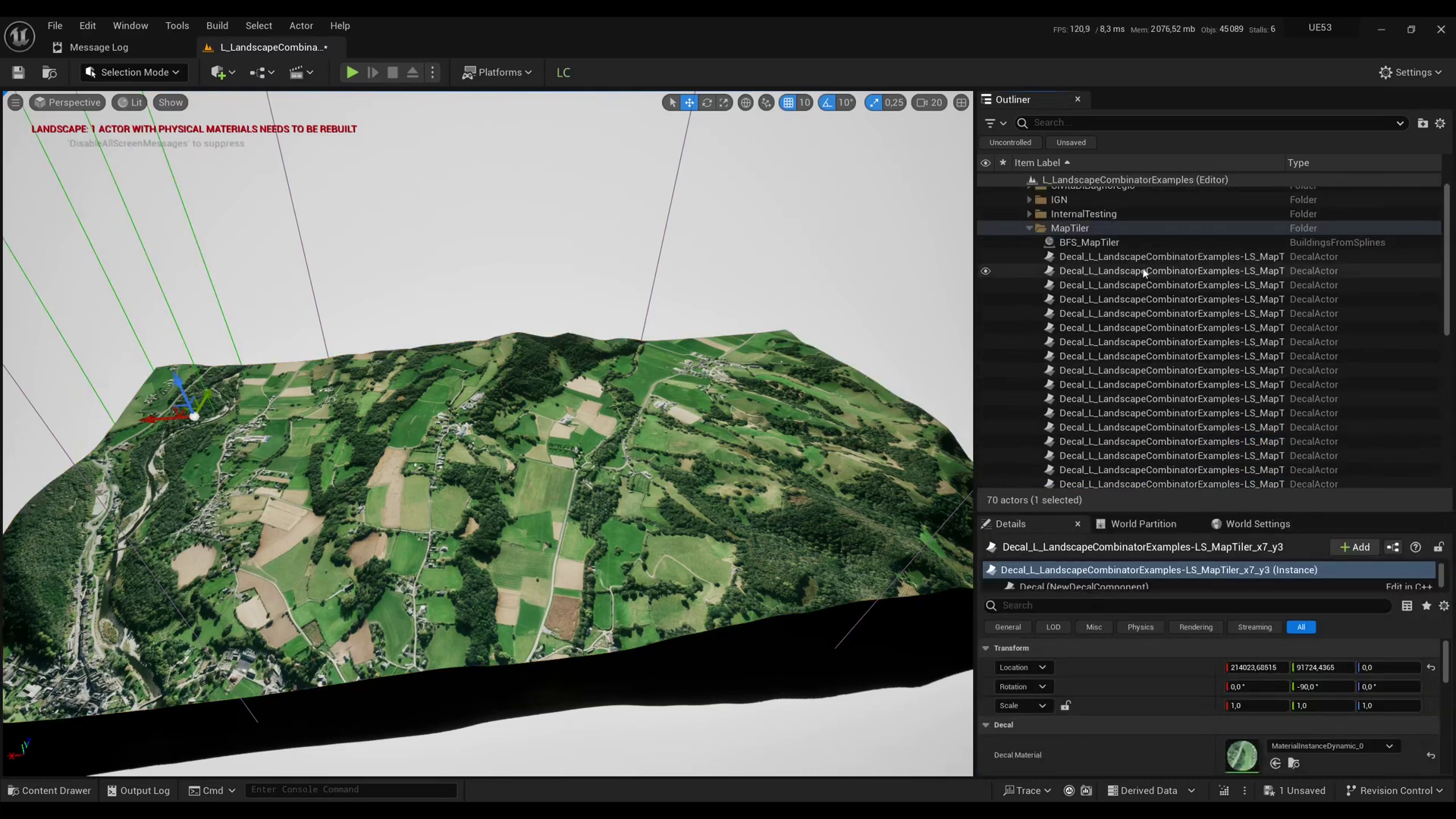
shift+click(1138, 258)
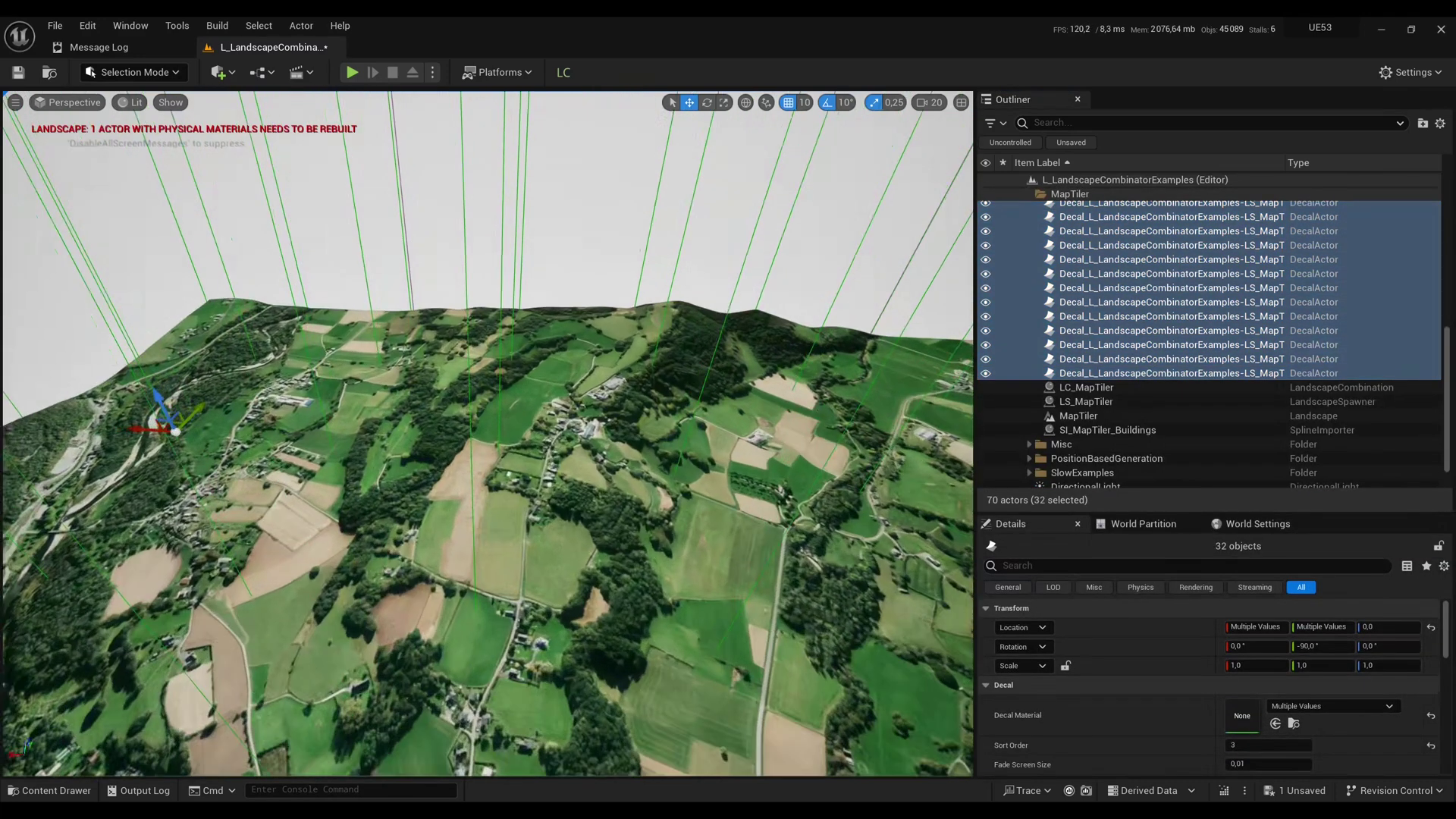
Delete the generated landscape through the LS_MapTiler spawner and spawn it again
double_click(1086, 402)
drag(1143, 512, 1143, 439)
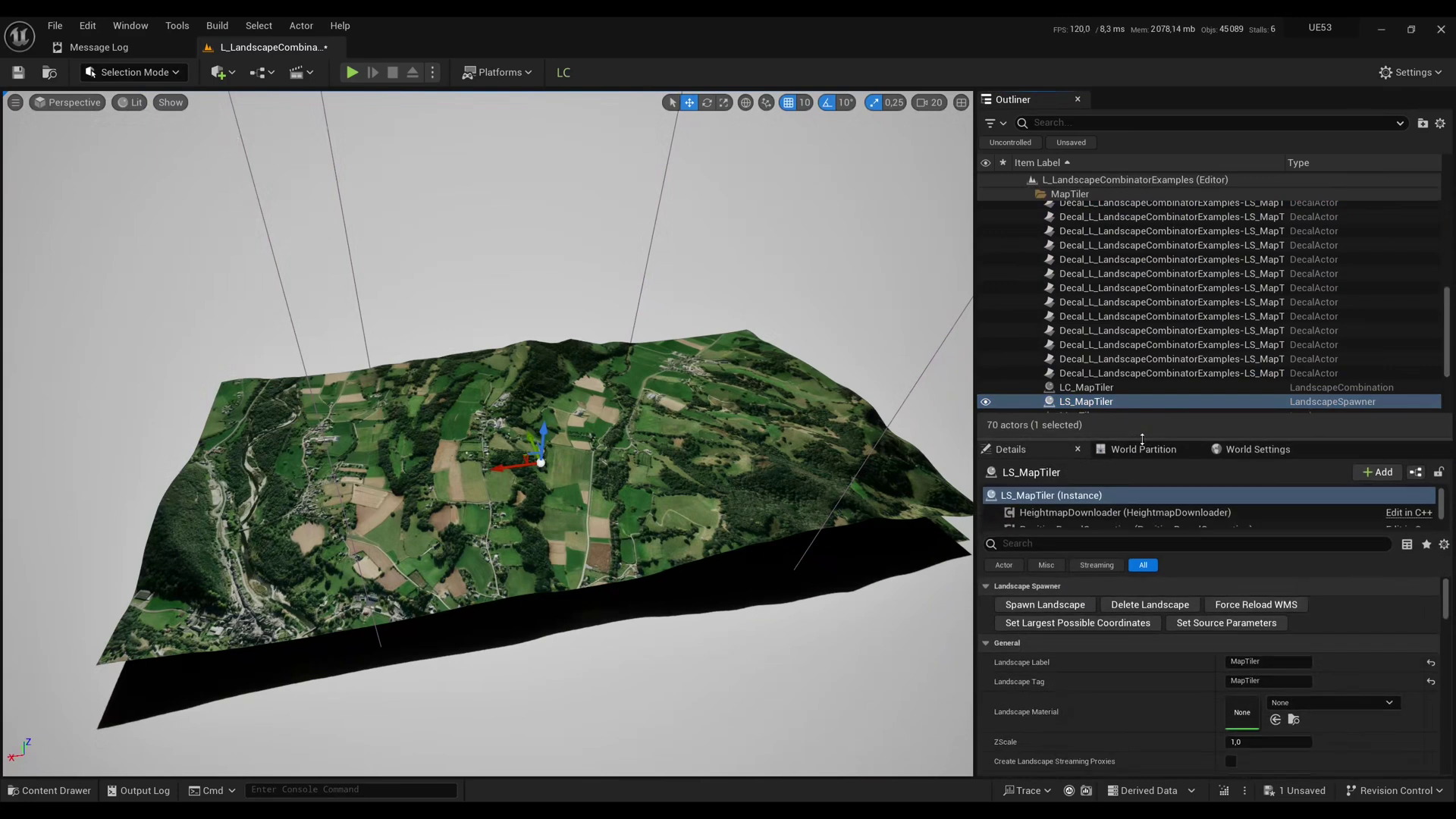
click(1150, 605)
click(1045, 605)
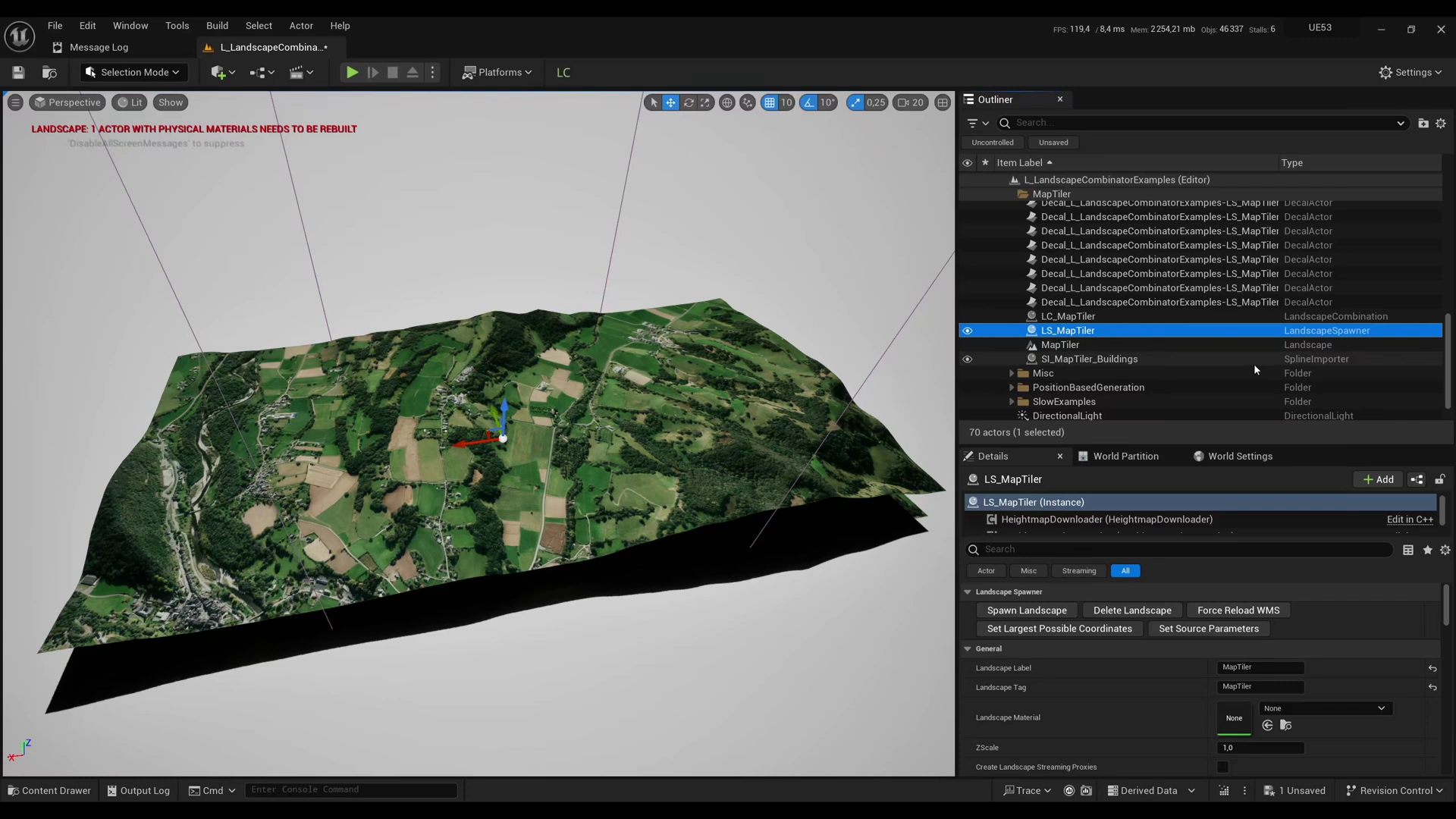
Select the SI_MapTiler_Buildings spline importer and check its GDALImporter source setting
click(1329, 363)
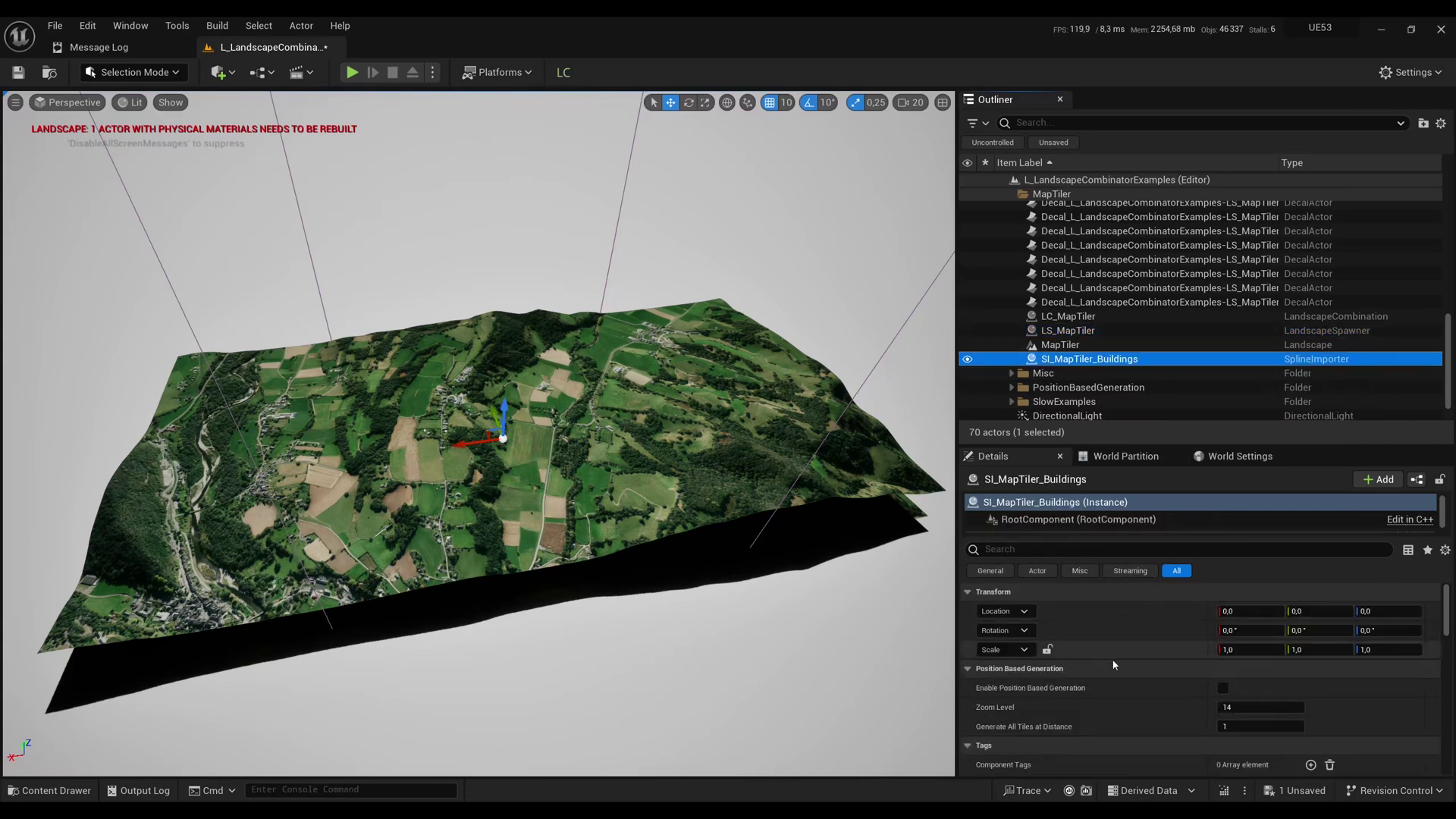
scroll(1137, 664, down, 4)
click(1259, 682)
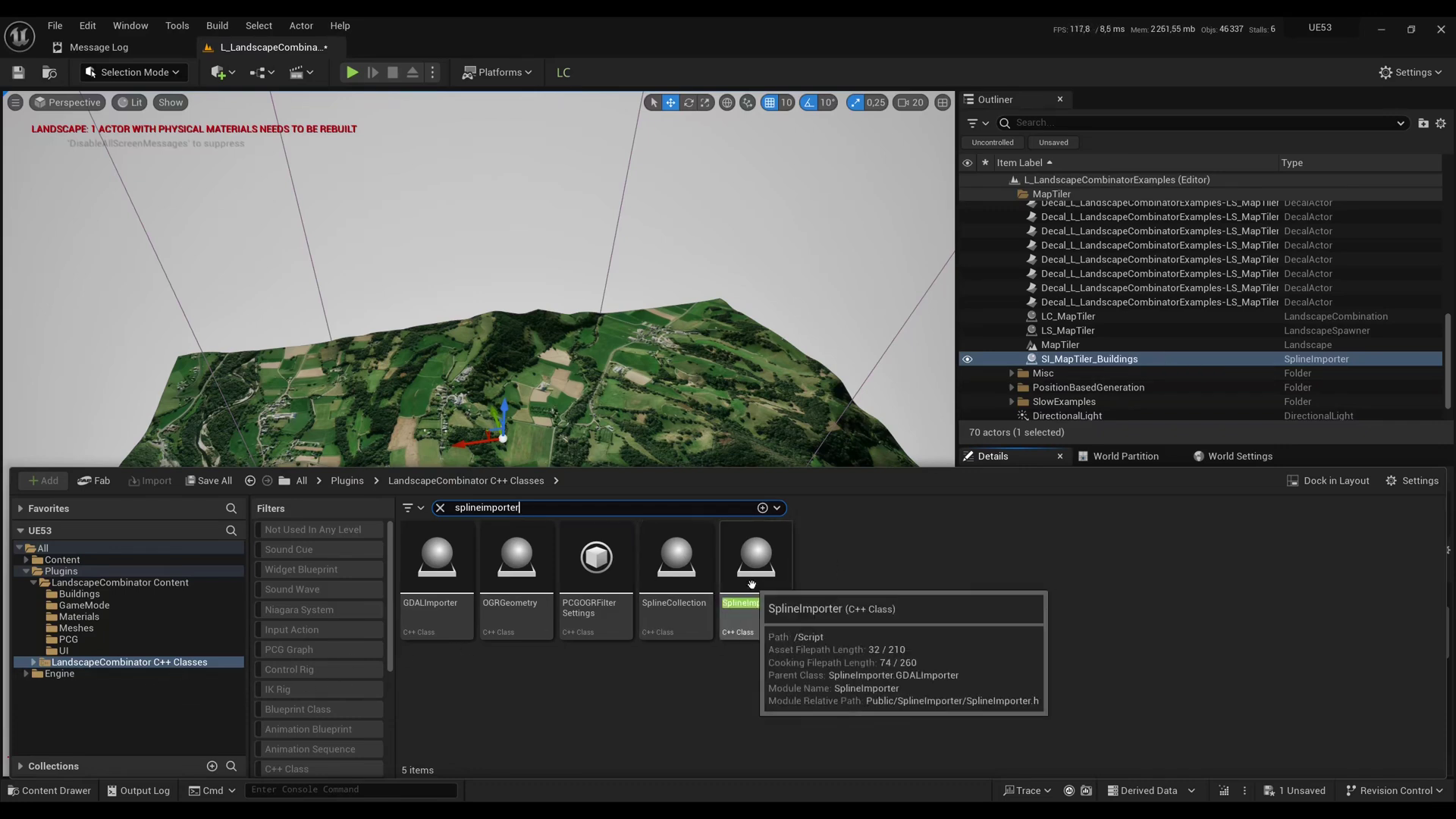
Place a SplineImporter actor from the LandscapeCombinator C++ classes in the level and undo the placement
drag(751, 585, 653, 274)
key(ctrl+z)
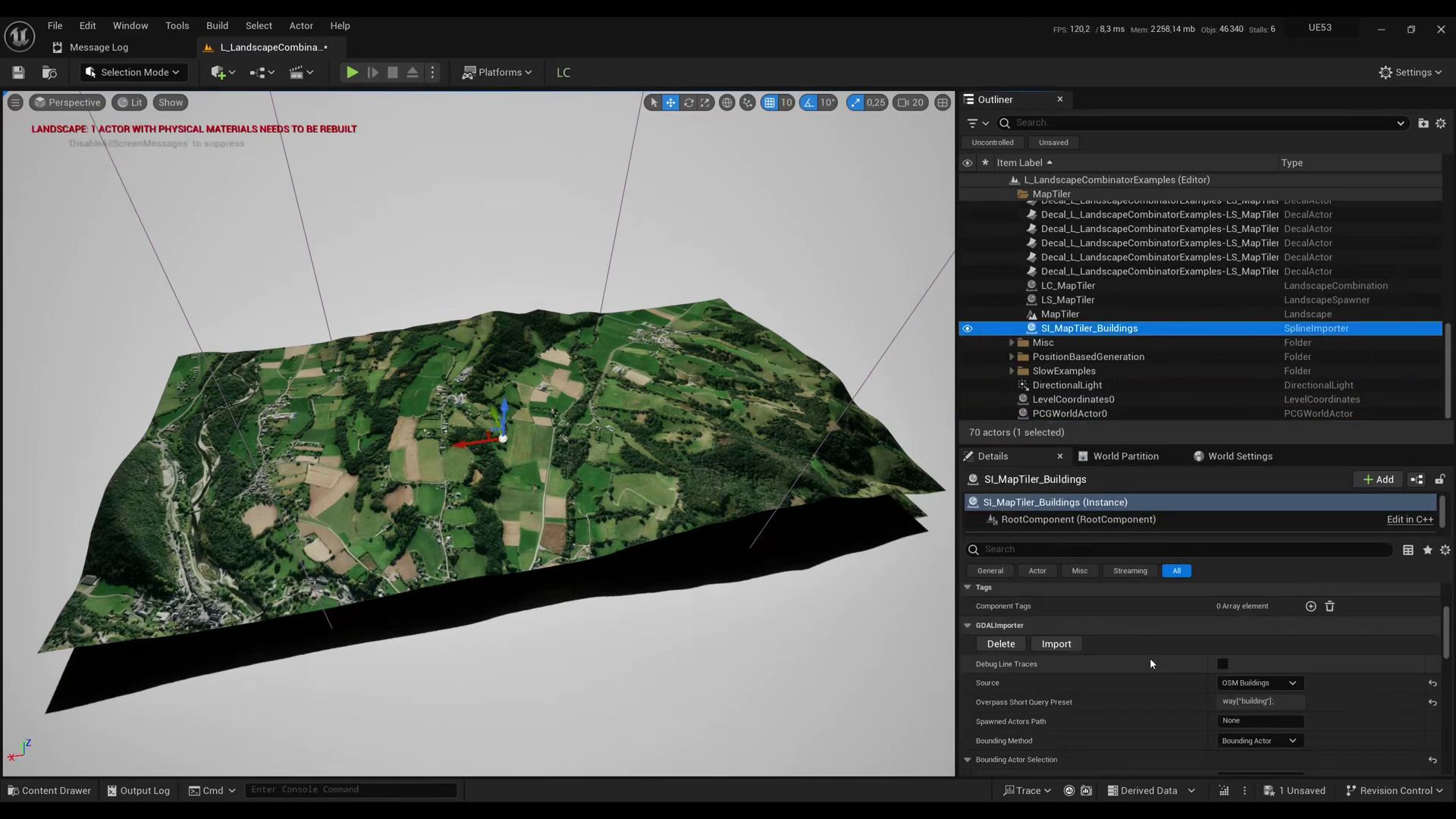
Examine the OSM query, bounding method and actor tag settings of SI_MapTiler_Buildings
scroll(1152, 659, down, 1)
drag(1114, 444, 1118, 370)
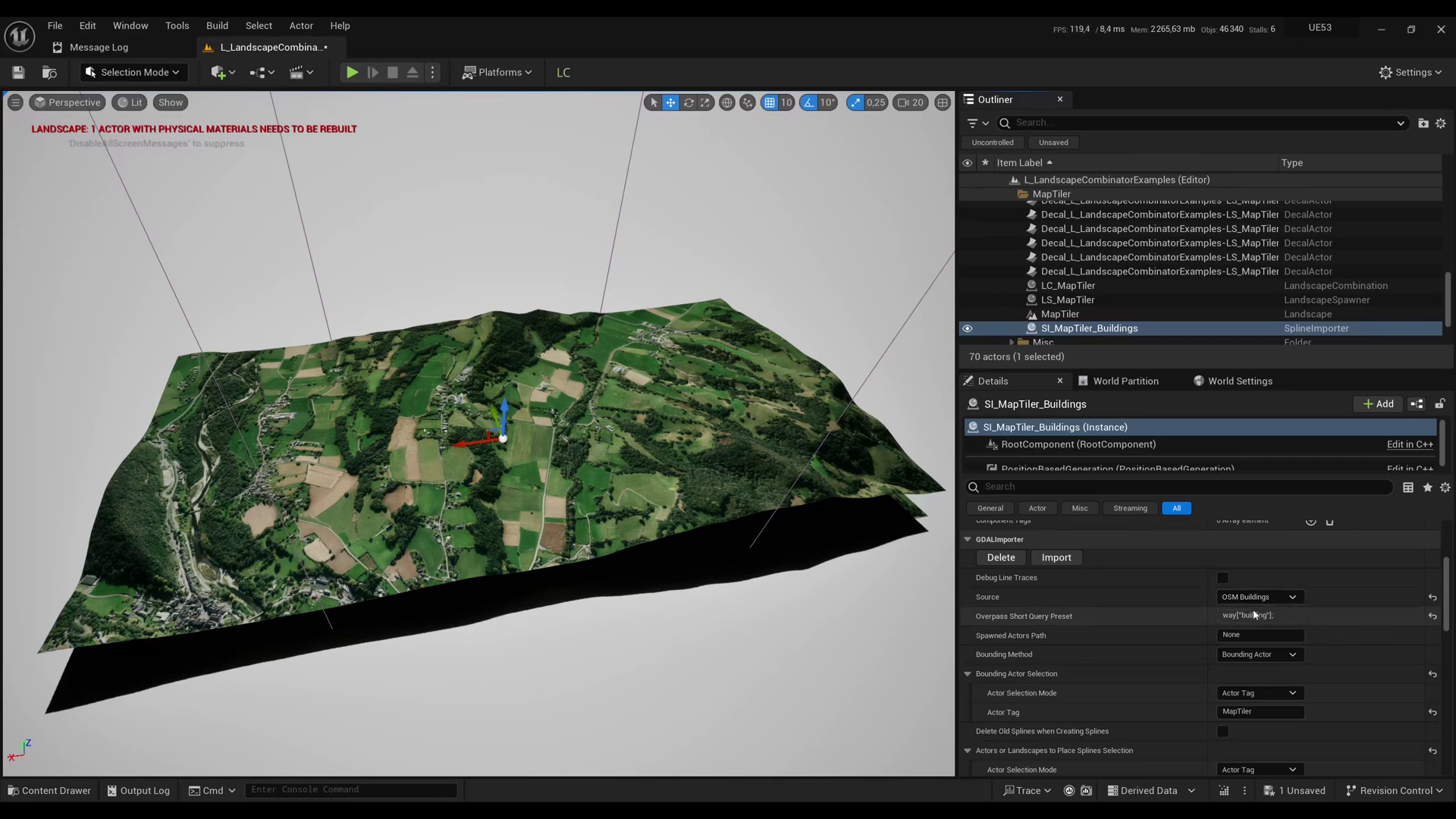
scroll(1108, 604, down, 1)
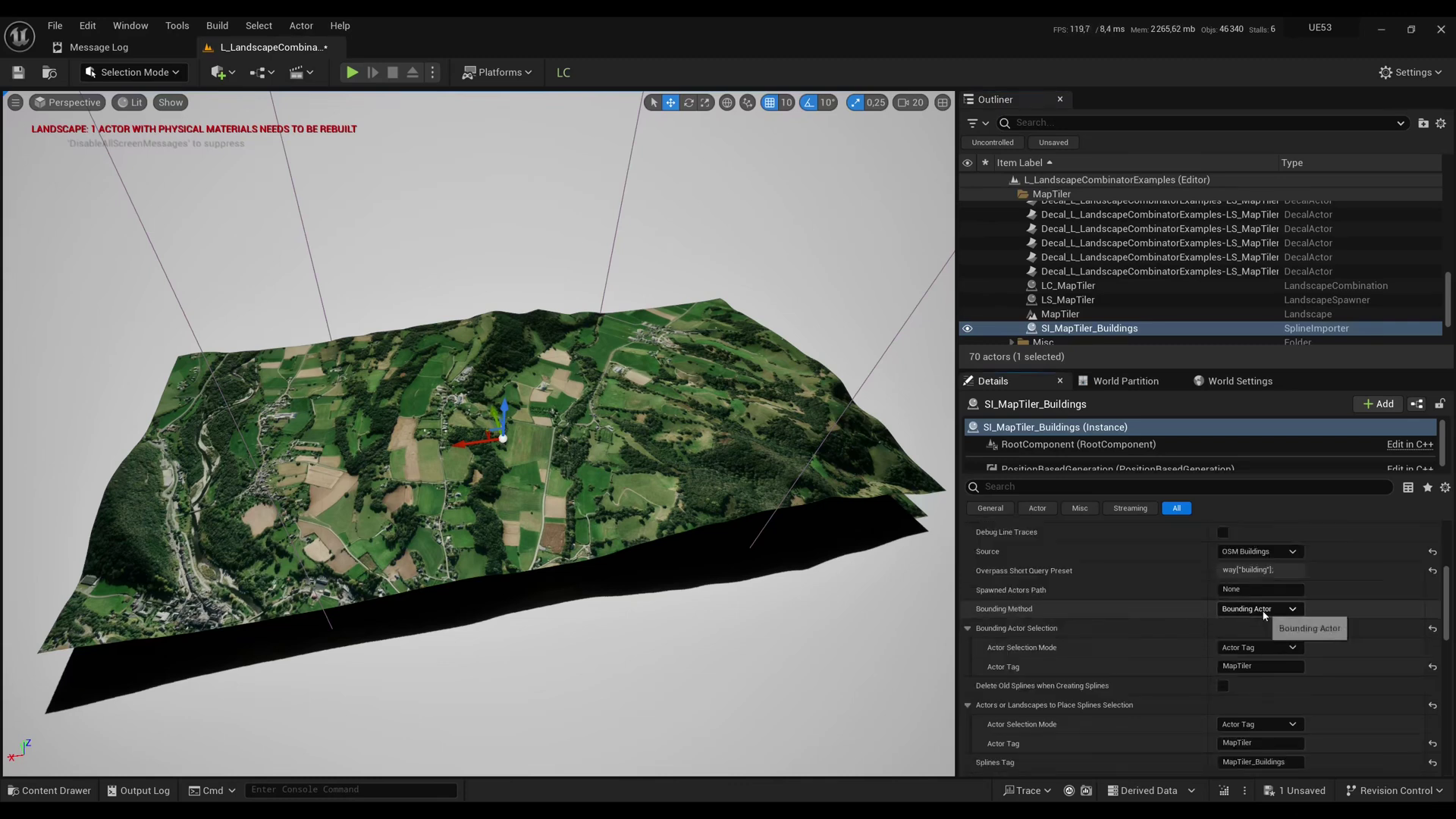
scroll(1252, 619, down, 1)
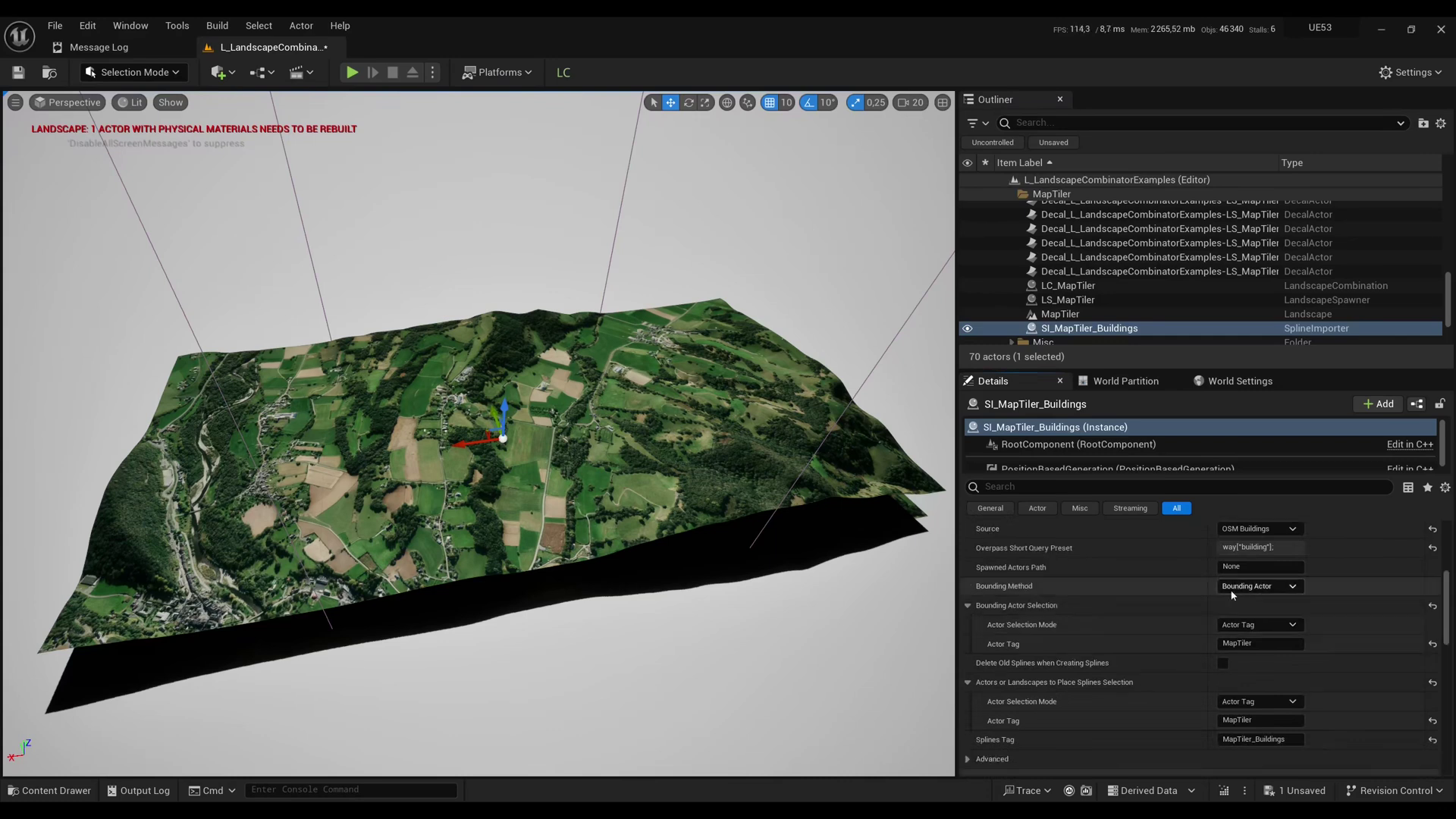
click(1256, 643)
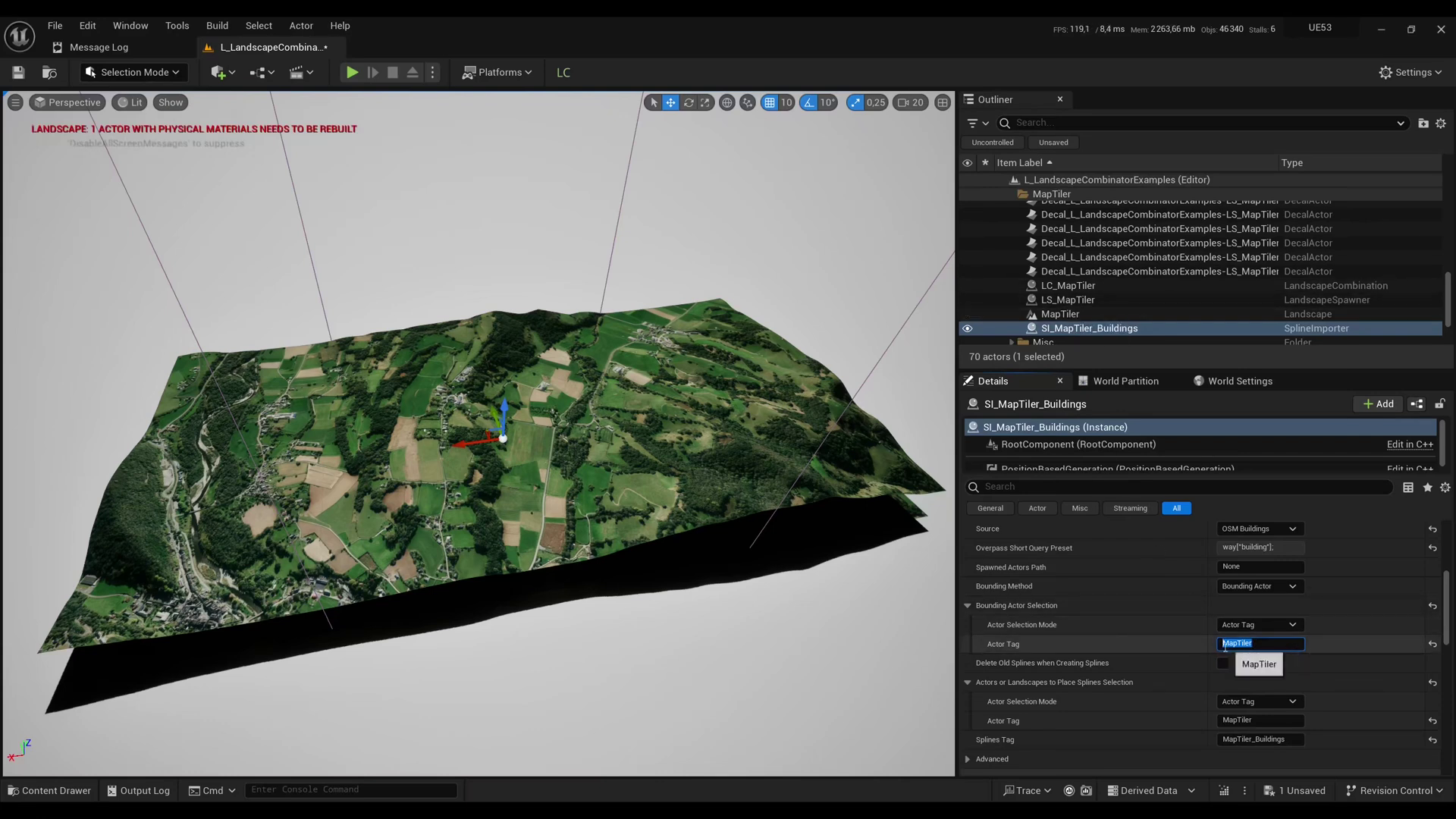
Rename the MapTiler landscape actor as Landscape_MapTiler
click(1060, 314)
click(1091, 314)
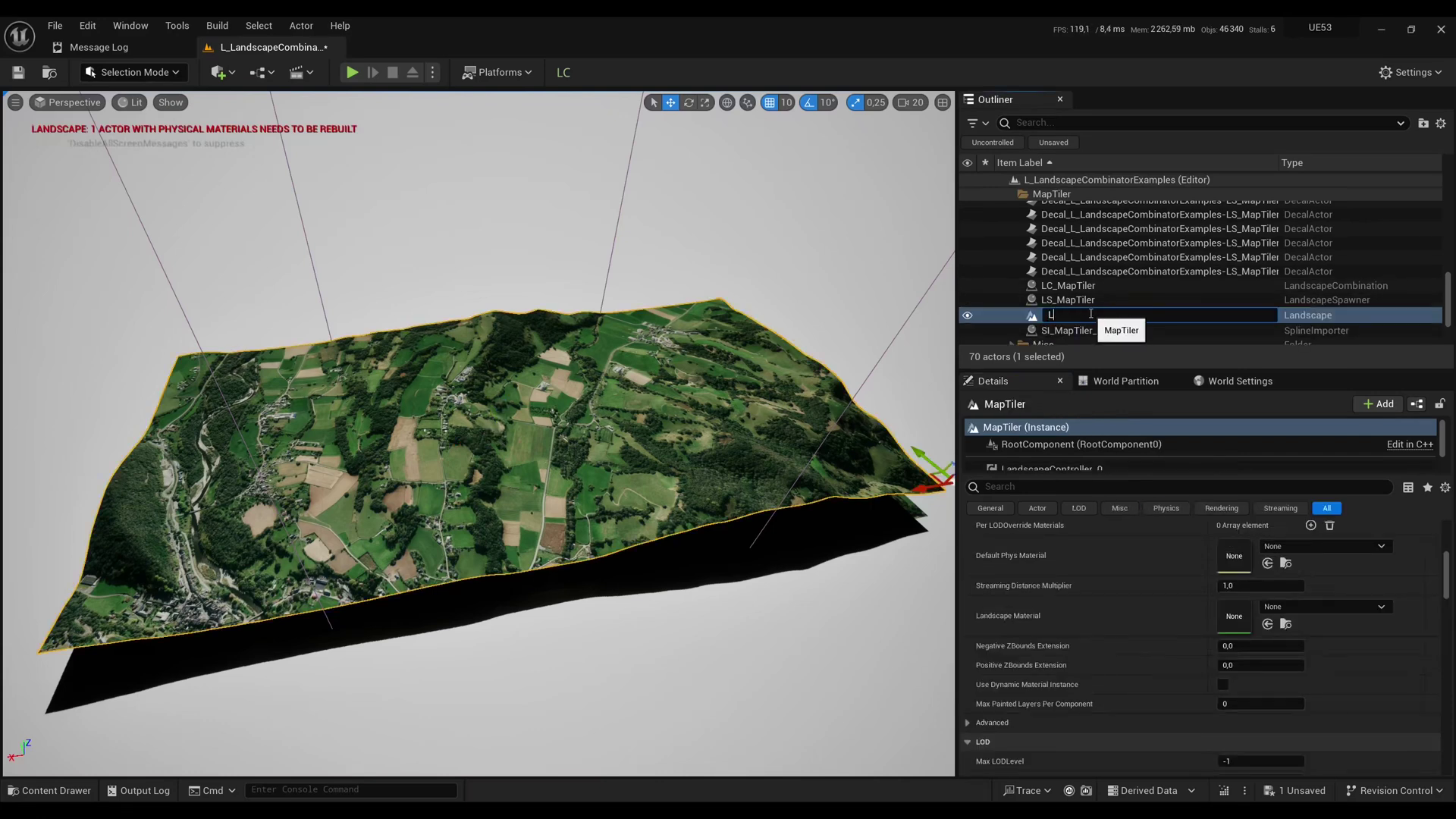
text(Landscape_MapTiler)
key(Return)
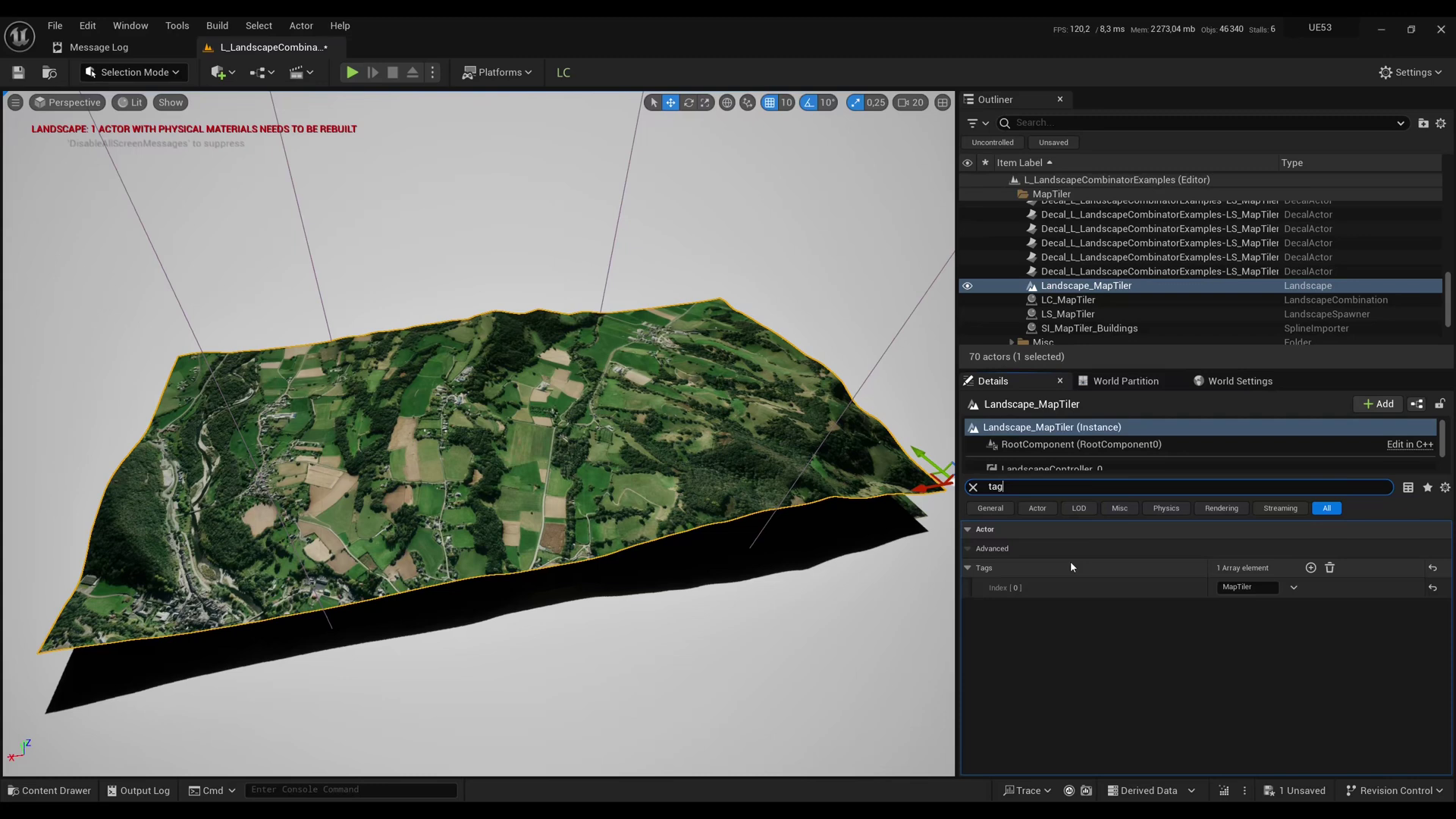
Compare the tag of Landscape_MapTiler with the actor tags that SI_MapTiler_Buildings uses for bounding and placing splines
key(Tab)
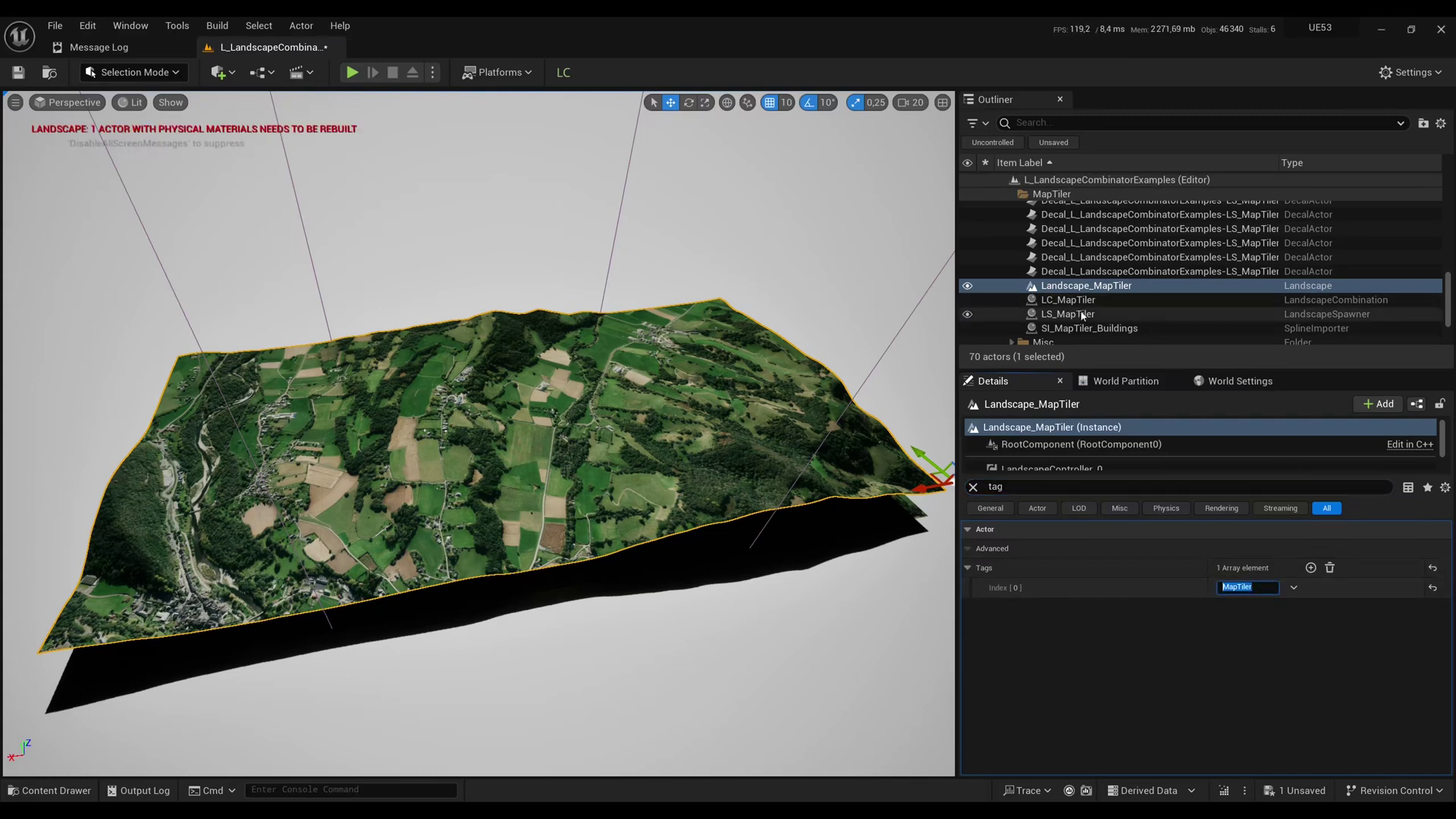
click(1090, 328)
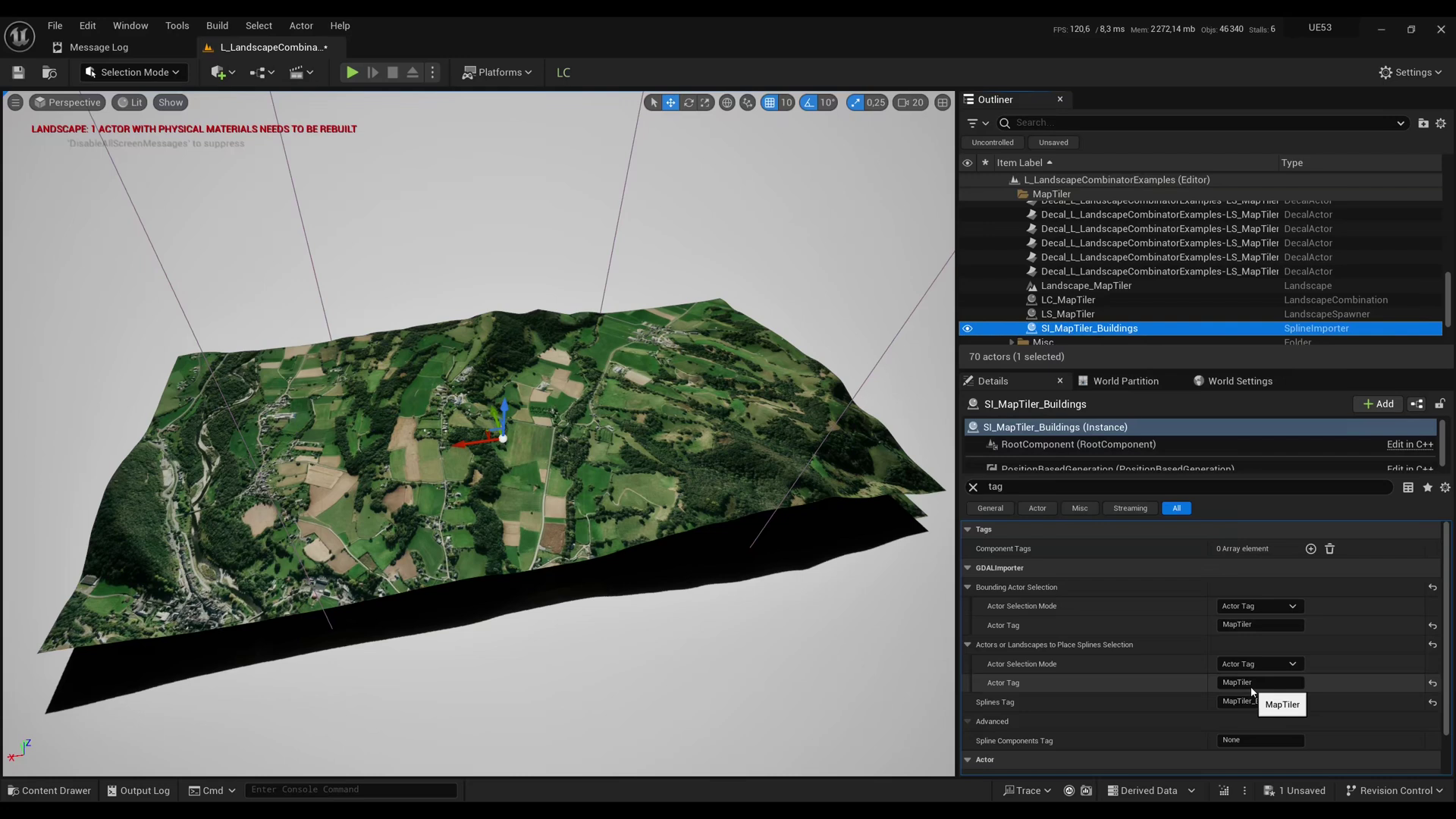
scroll(1244, 692, down, 1)
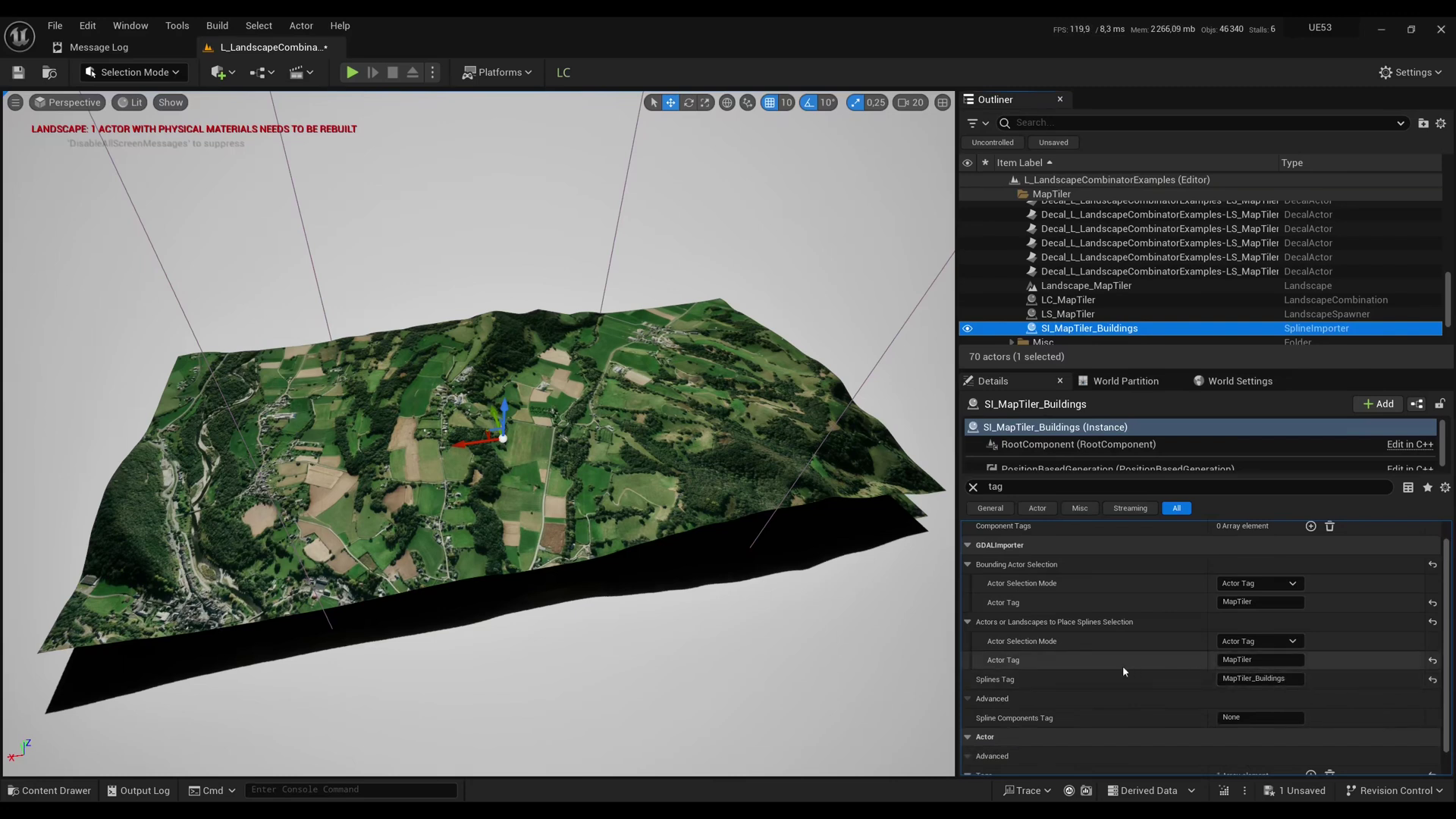
Import the OSM building splines onto the landscape with SI_MapTiler_Buildings
click(1057, 627)
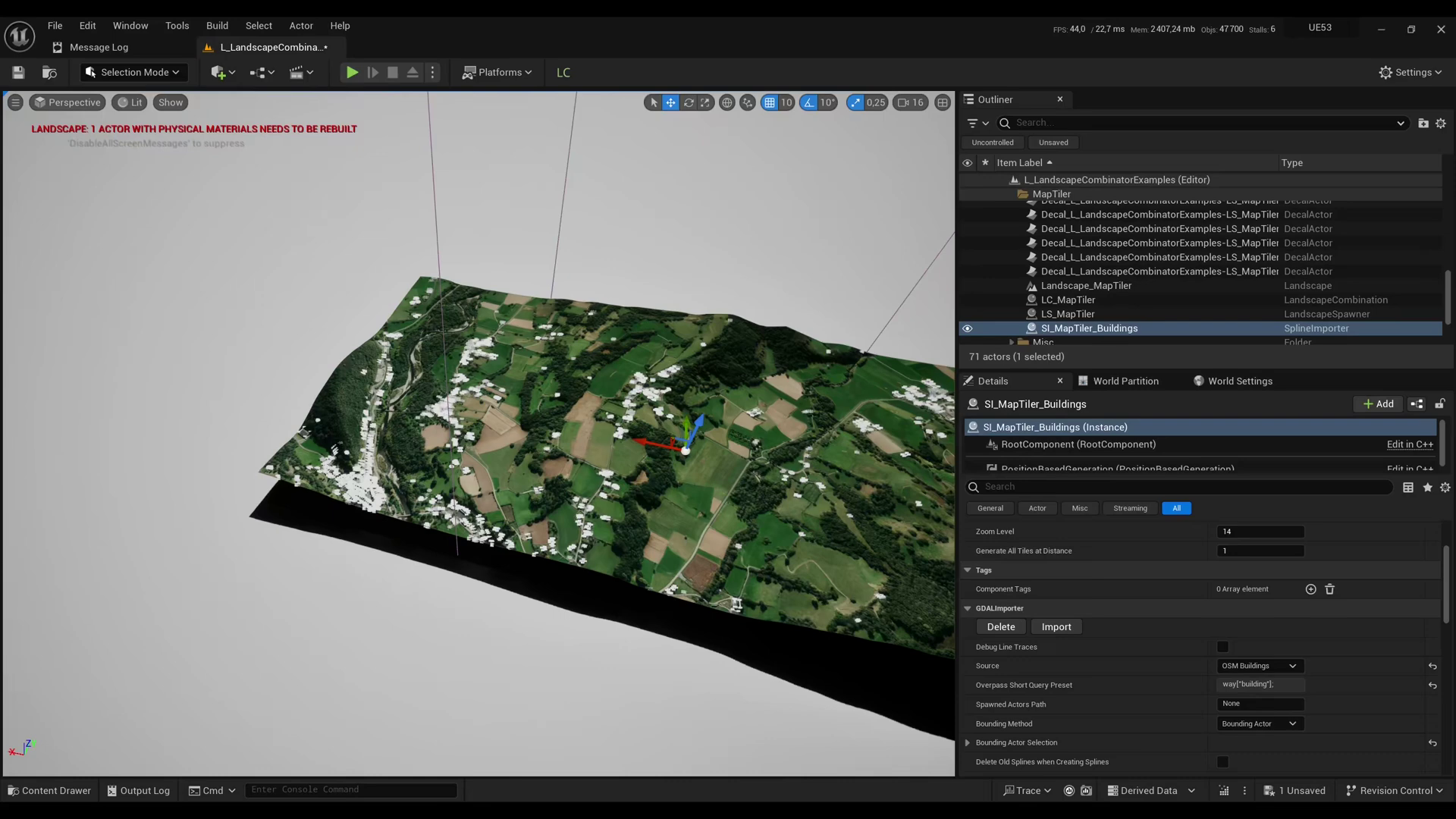
key(w)
right_drag(479, 433, 342, 489)
Inspect the spline components and tags of the imported SC_SI_MapTiler_Buildings spline collection
scroll(479, 433, down, 3)
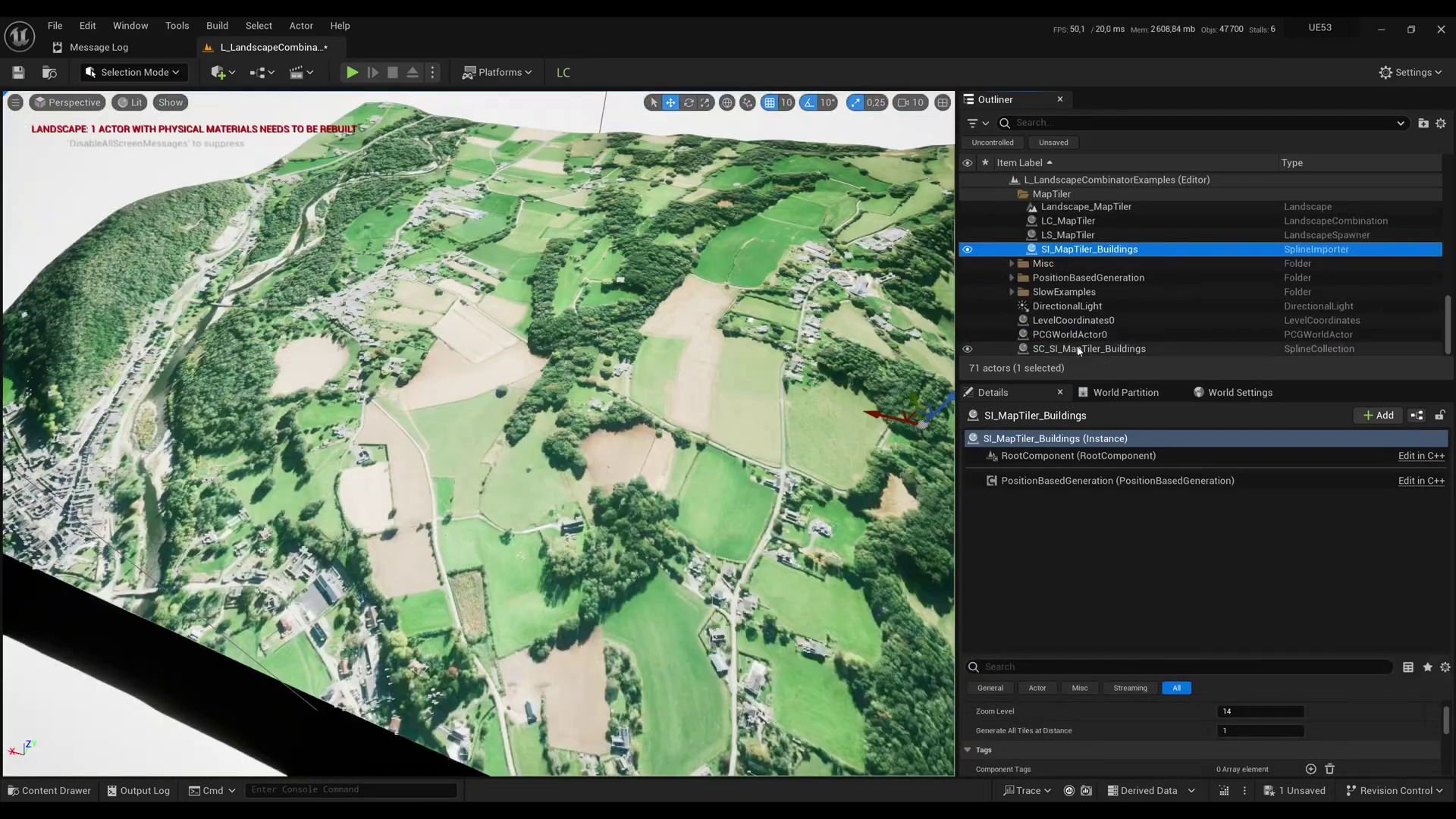
click(1079, 349)
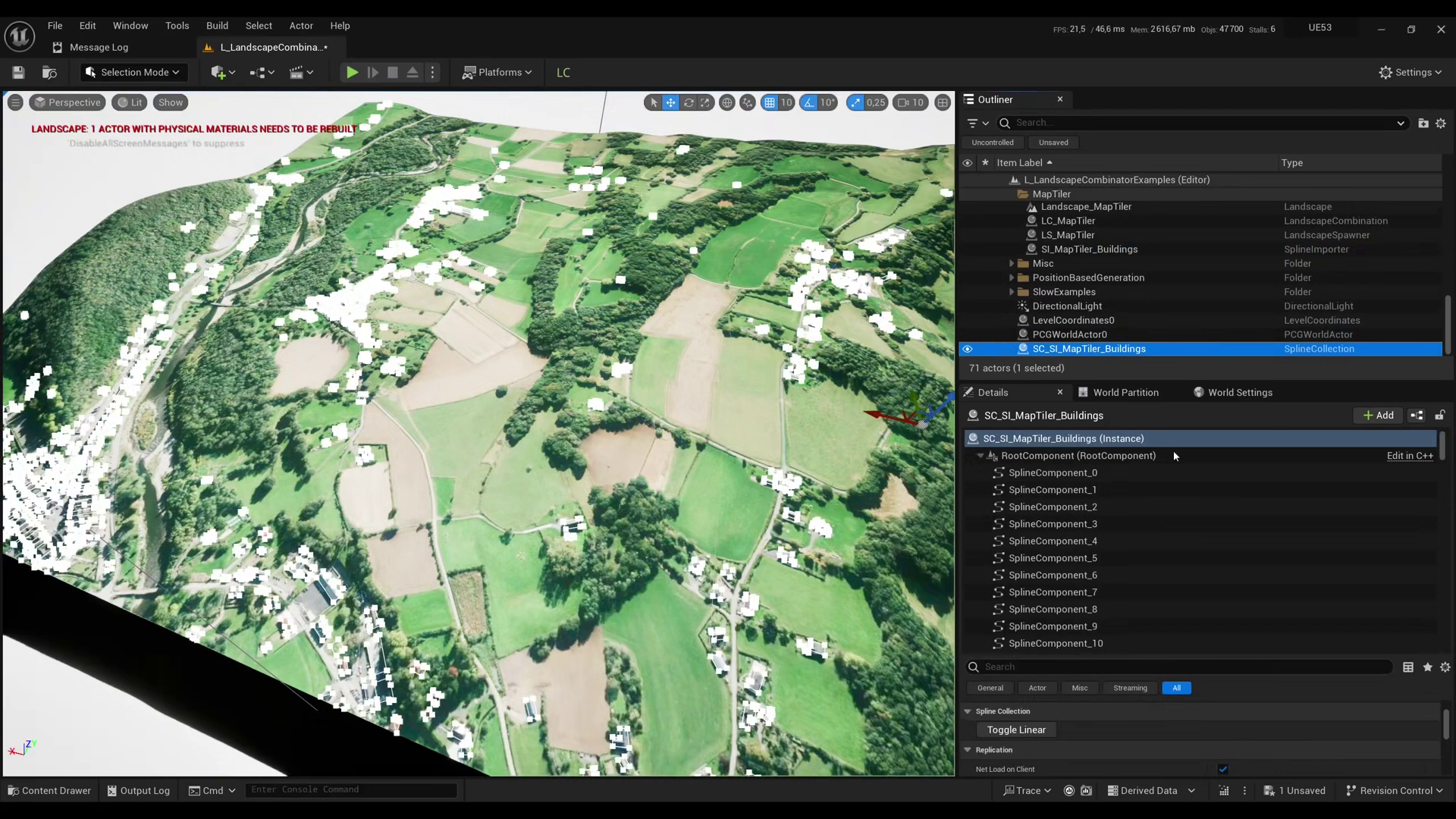
click(1140, 477)
drag(1442, 448, 1446, 557)
click(980, 456)
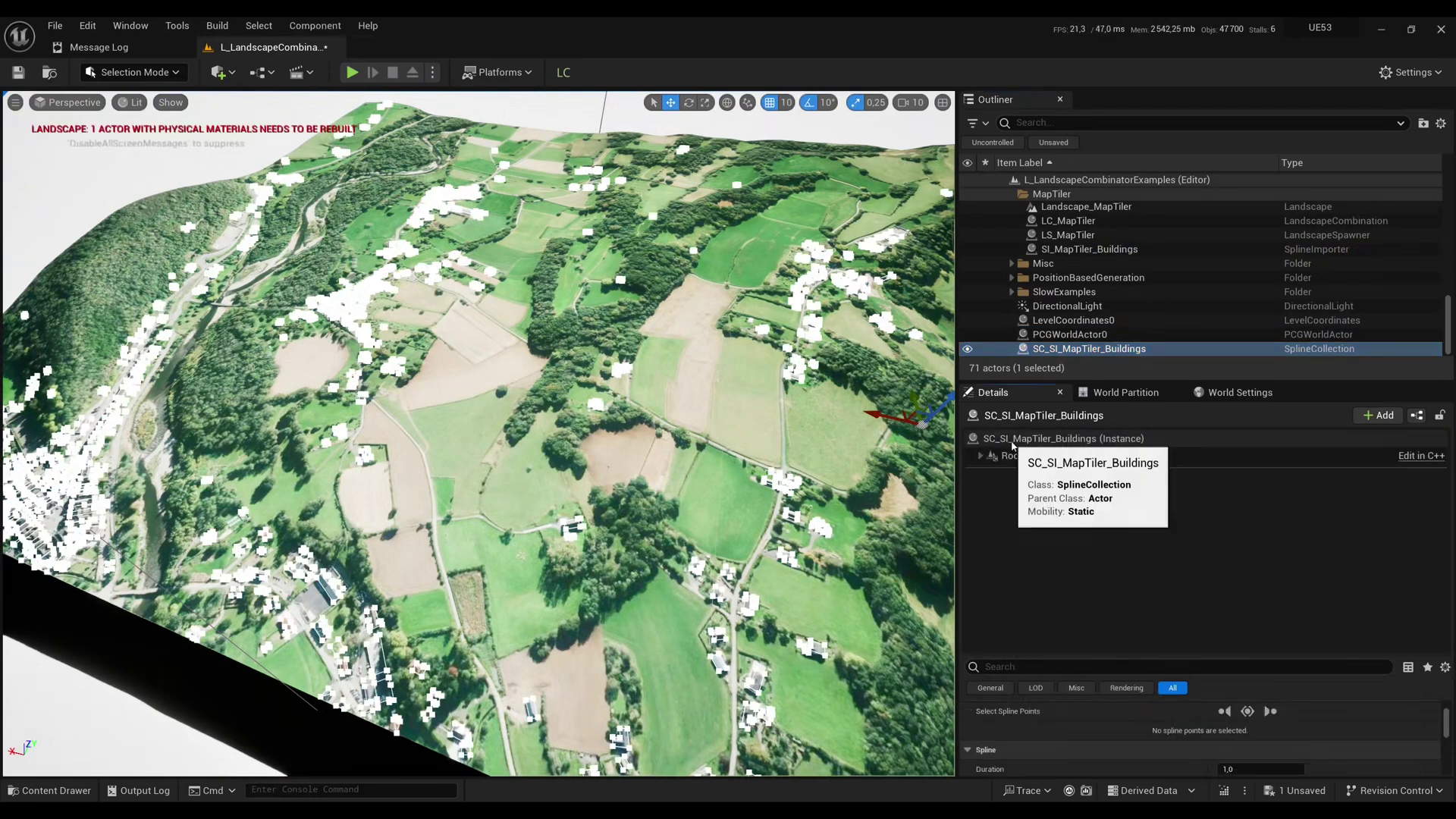
click(1018, 439)
click(1115, 545)
text(tag)
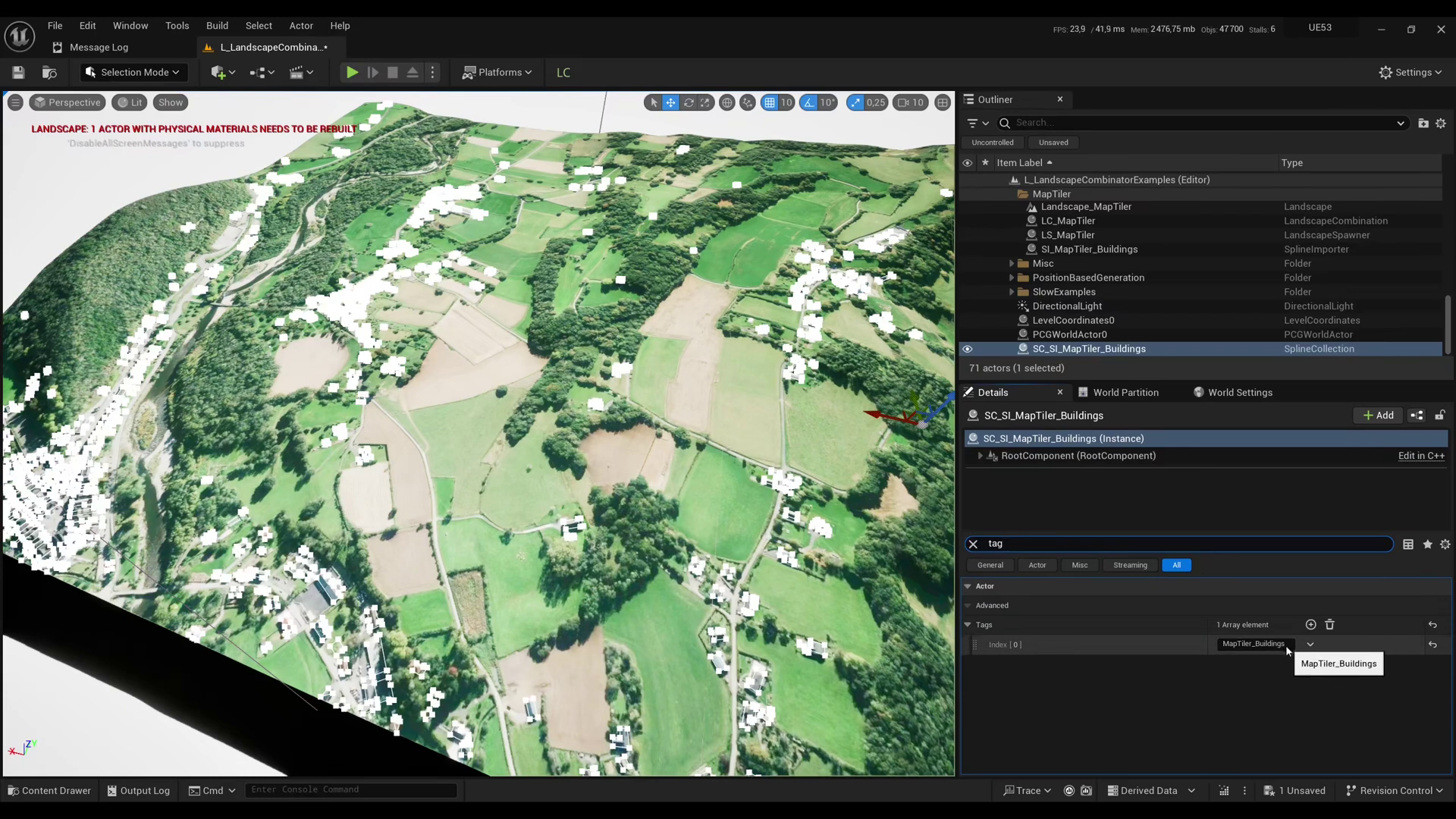
Select BFS_MapTiler and check the splines tag in its building generation settings
scroll(1289, 303, up, 10)
click(1352, 251)
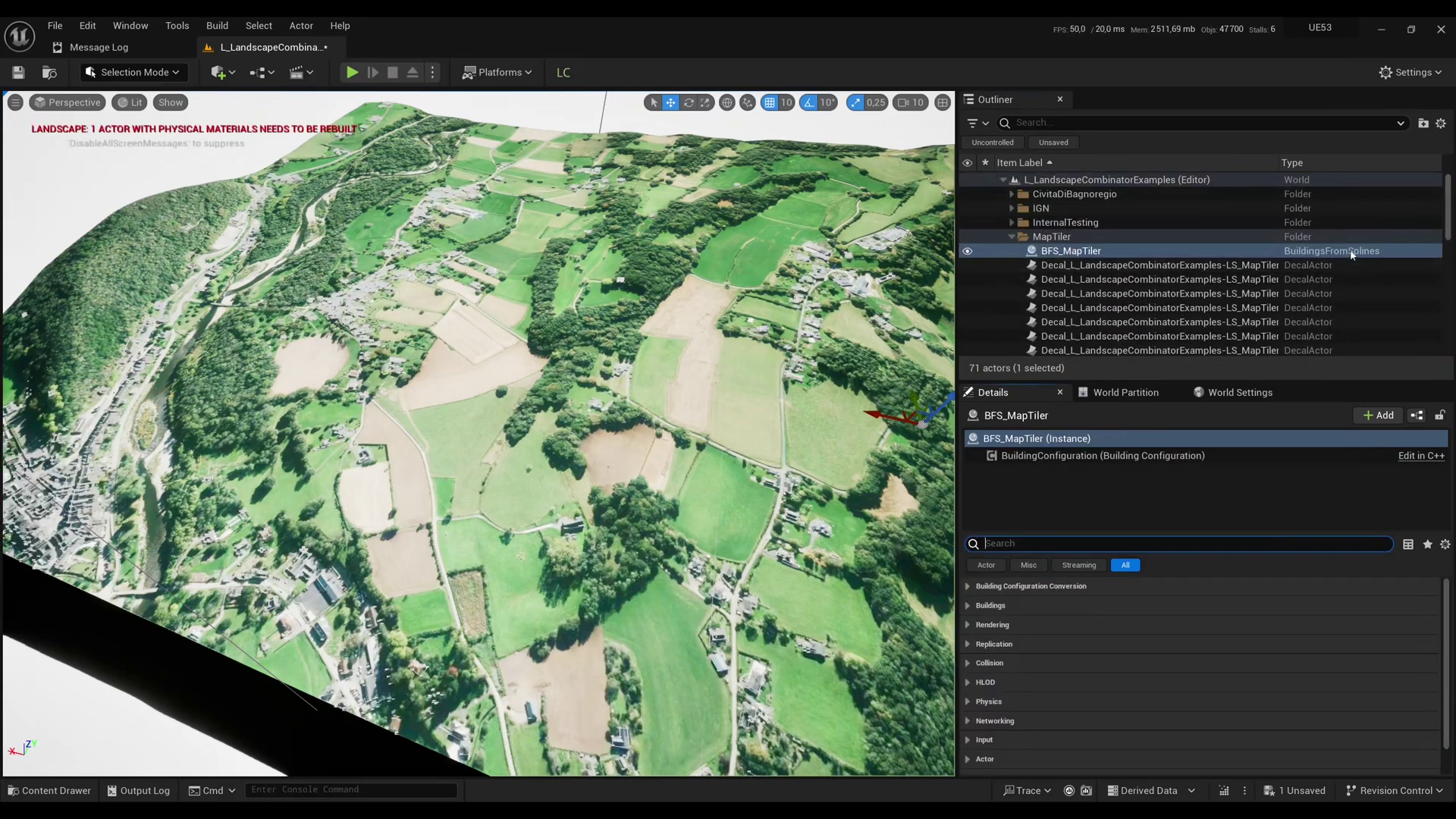
click(990, 606)
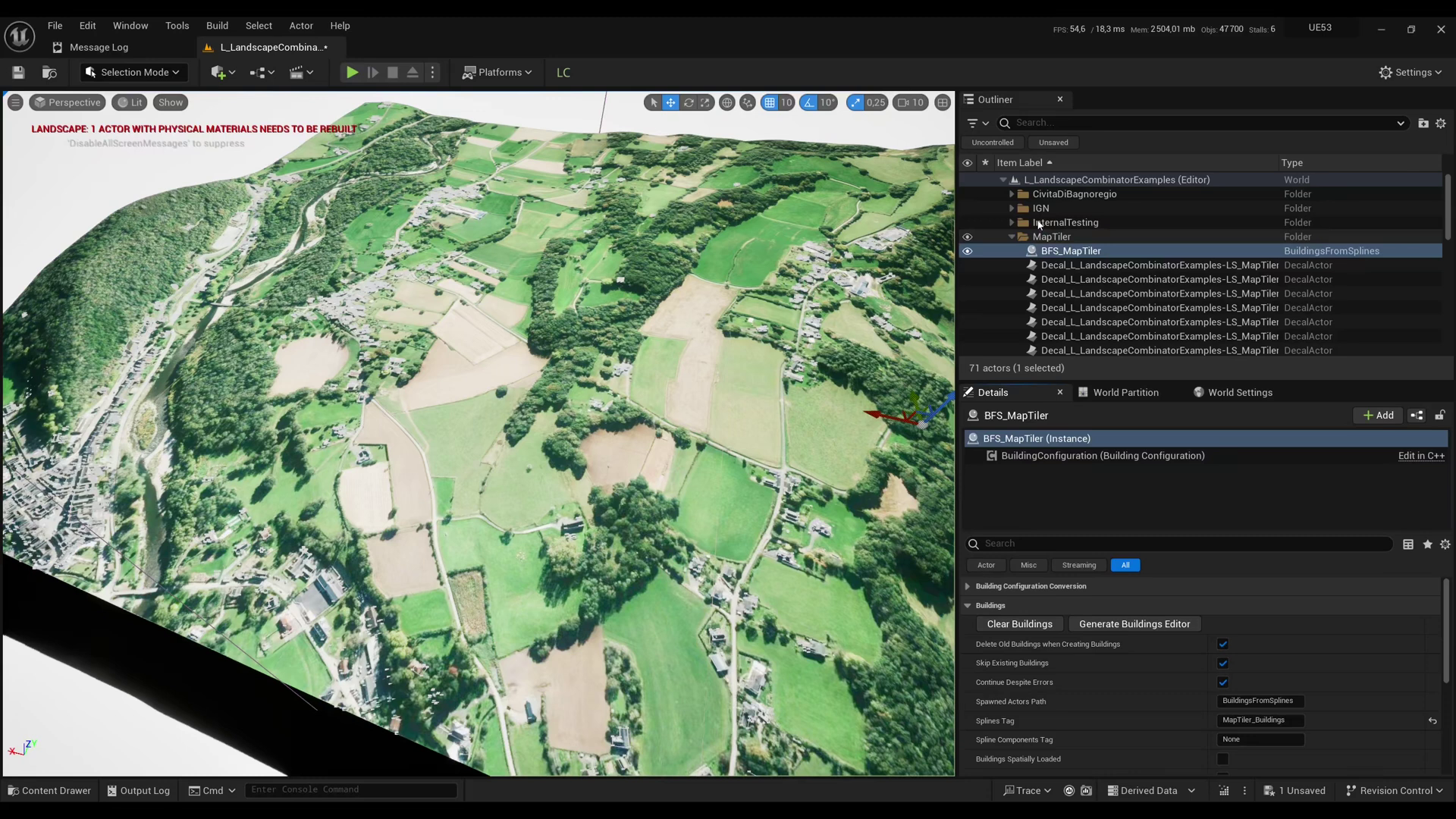
scroll(1145, 712, down, 1)
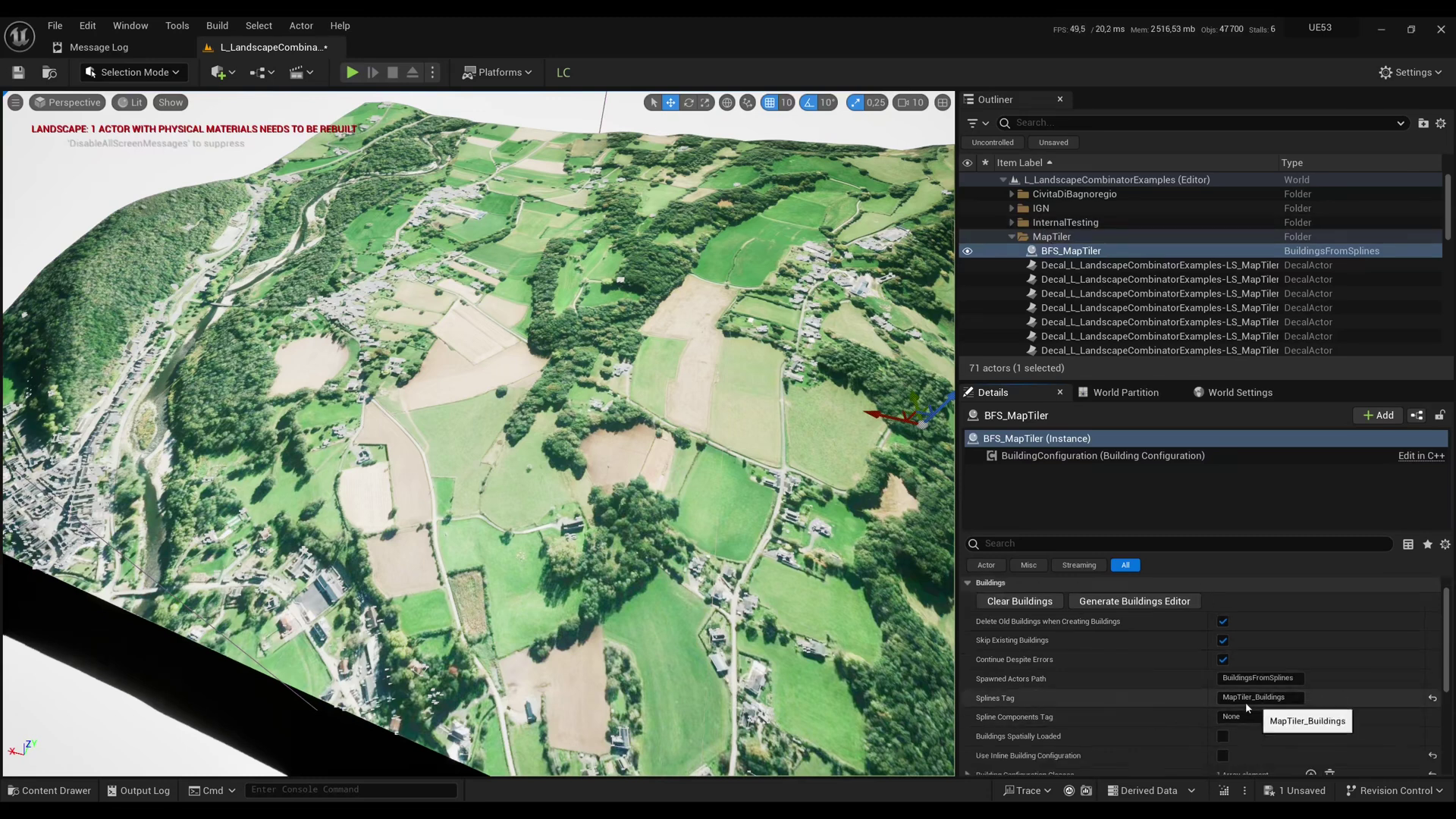
scroll(1213, 698, down, 1)
click(1224, 675)
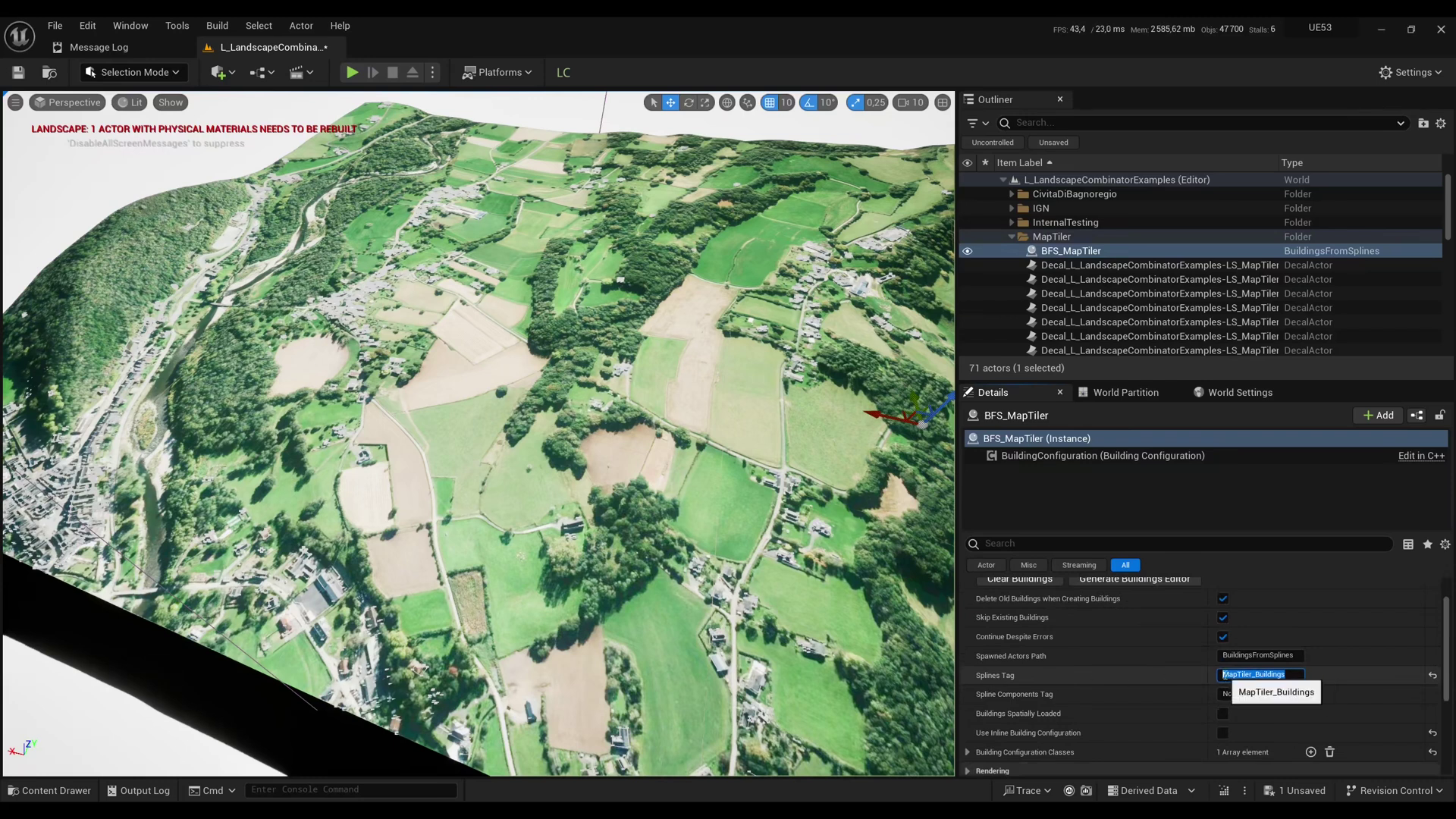
Set the building configuration class of BFS_MapTiler to BCFG_Castle_Thin and generate the buildings
scroll(1099, 705, down, 1)
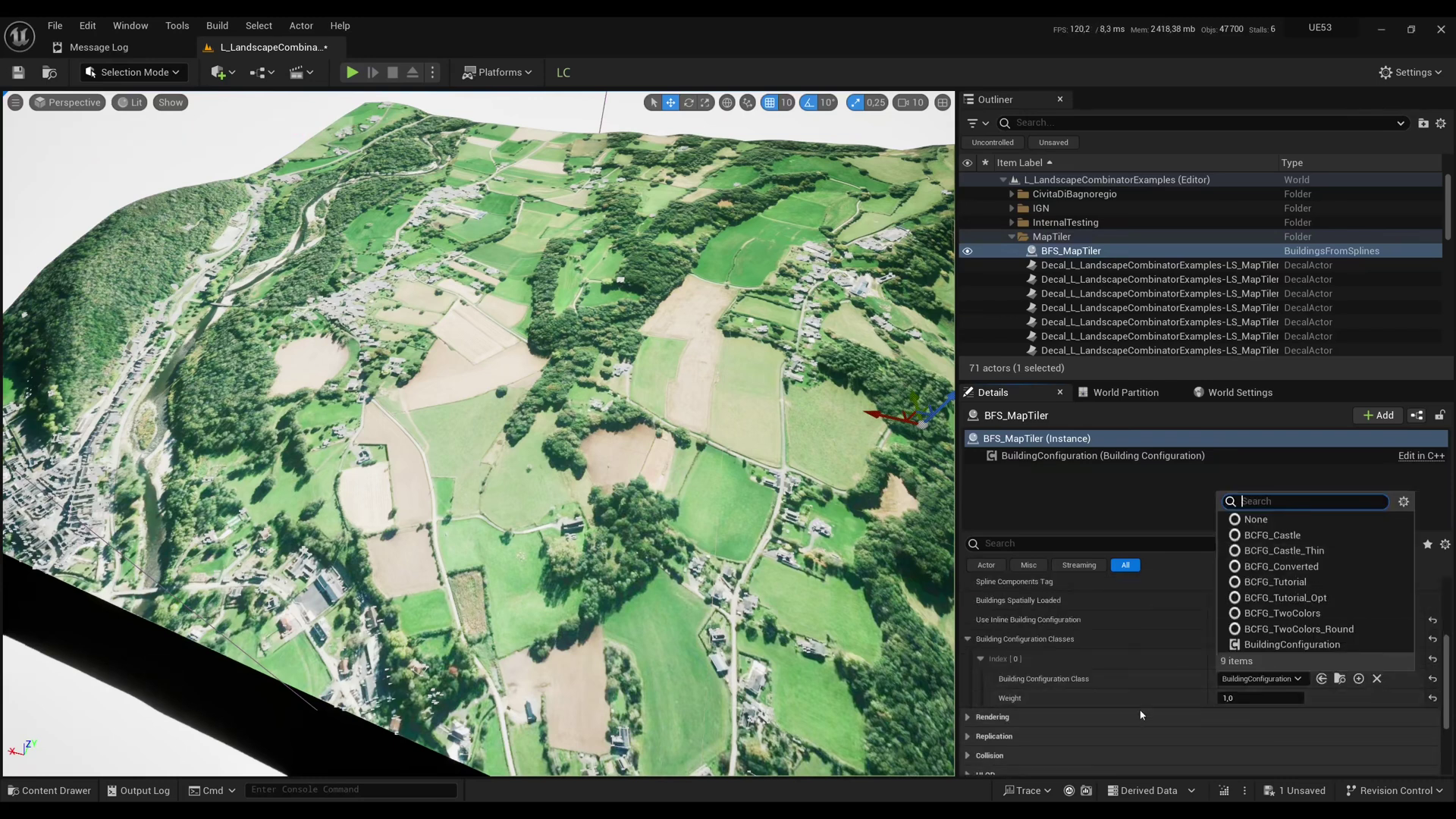
click(1284, 551)
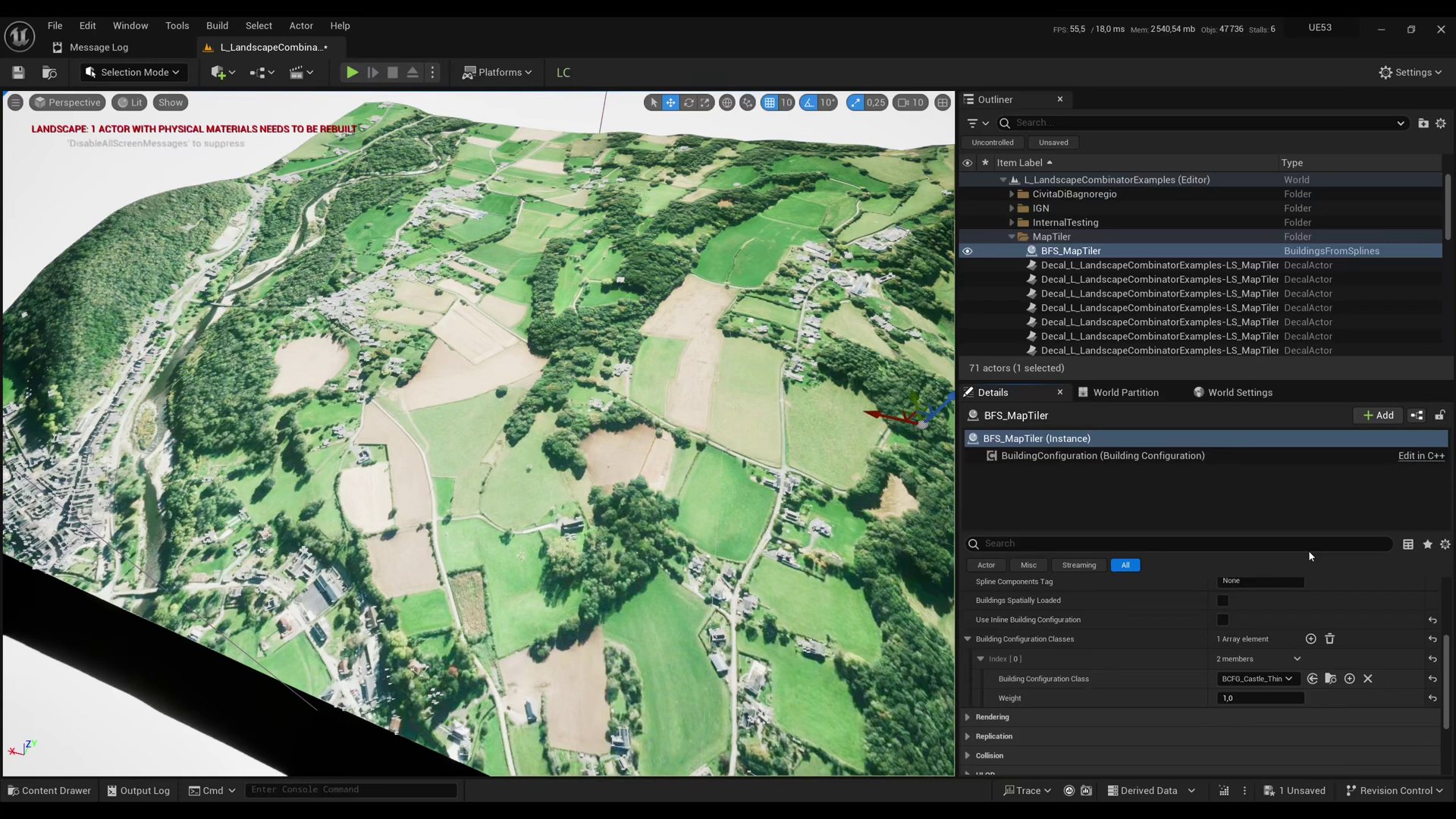
click(1222, 620)
click(979, 644)
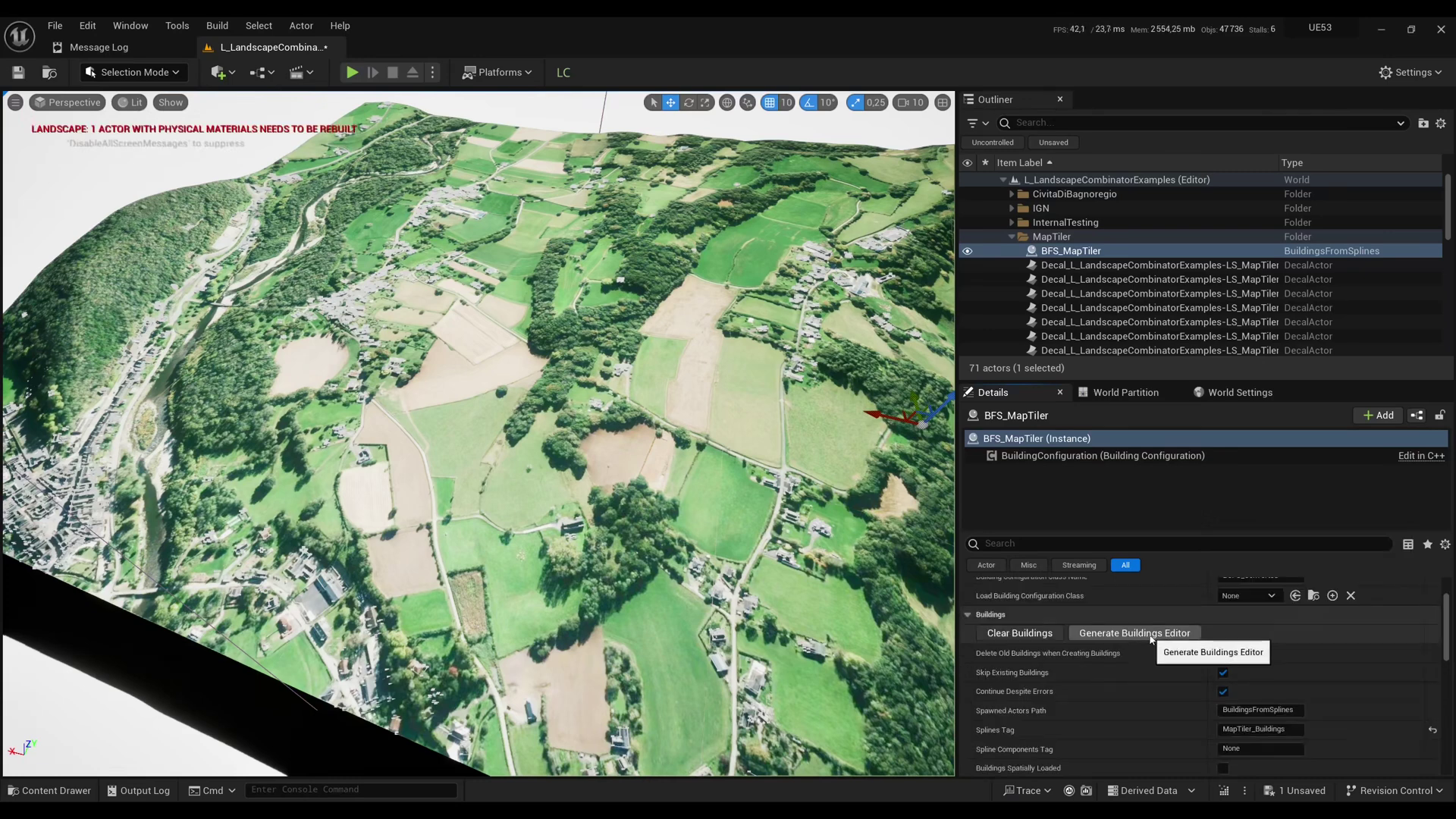
click(1151, 634)
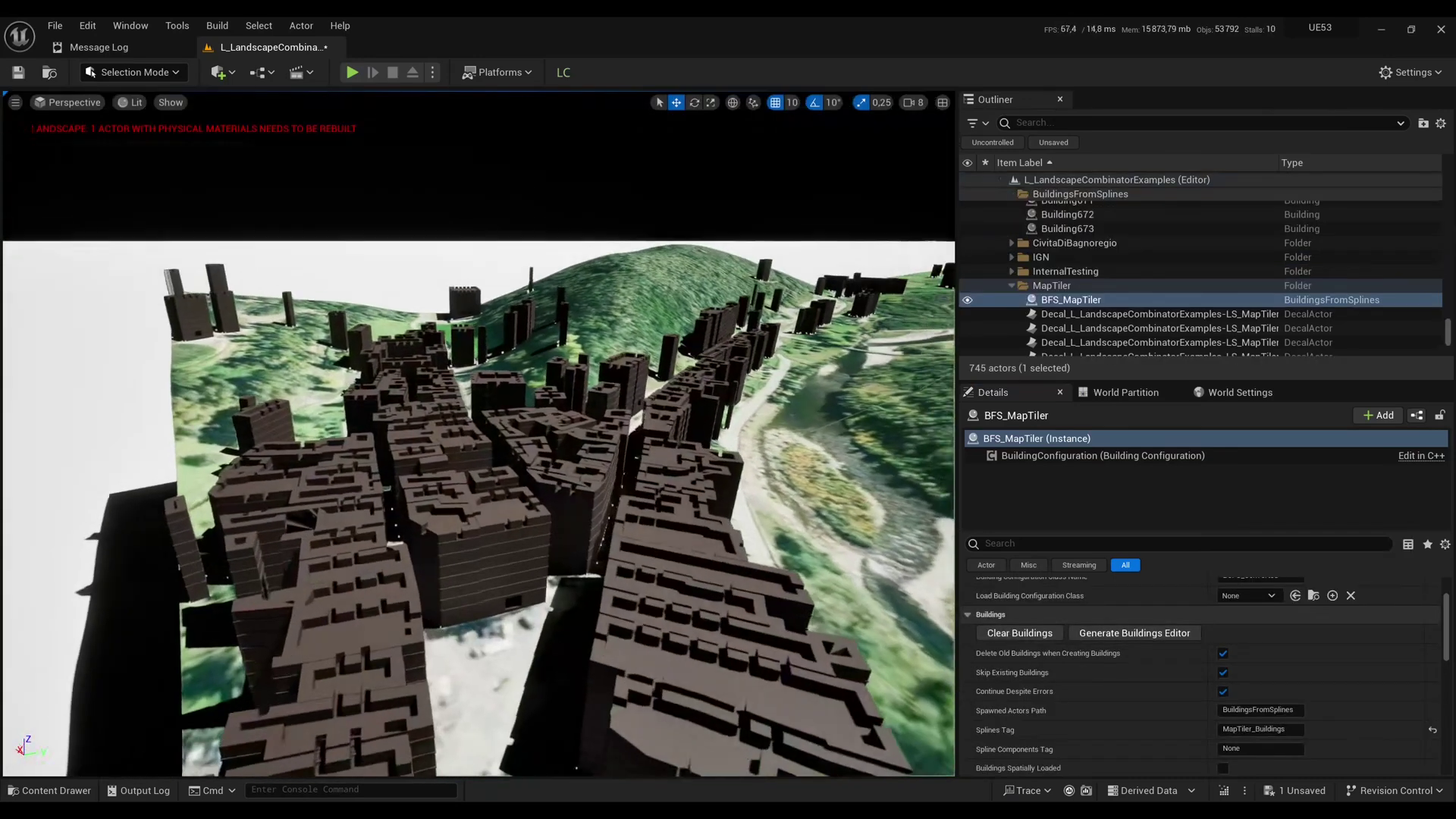
right_drag(479, 434, 728, 440)
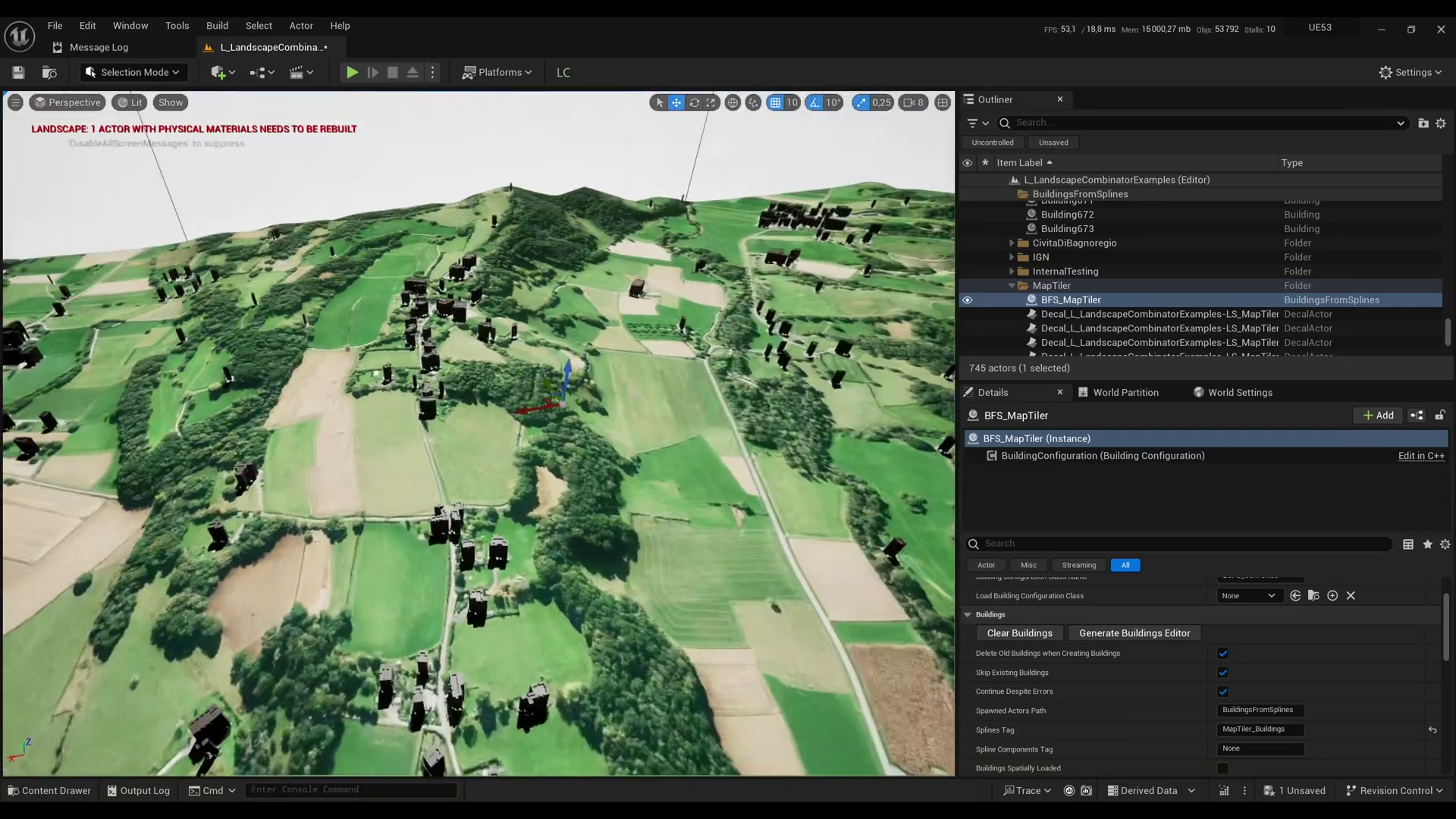
Select the LC_MapTiler landscape combination and examine its list of generators
scroll(1138, 304, down, 3)
click(1051, 364)
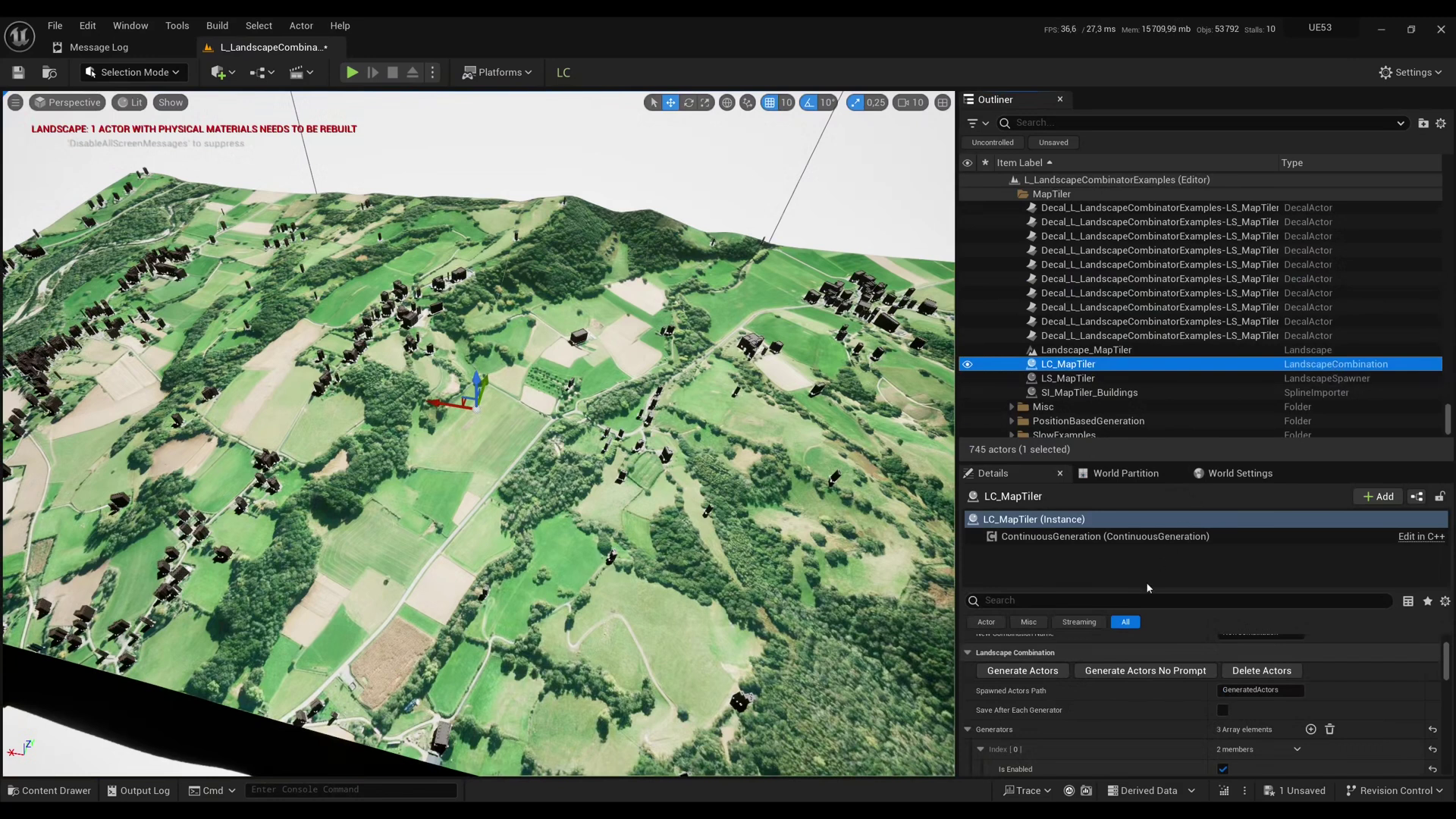
scroll(1213, 584, down, 2)
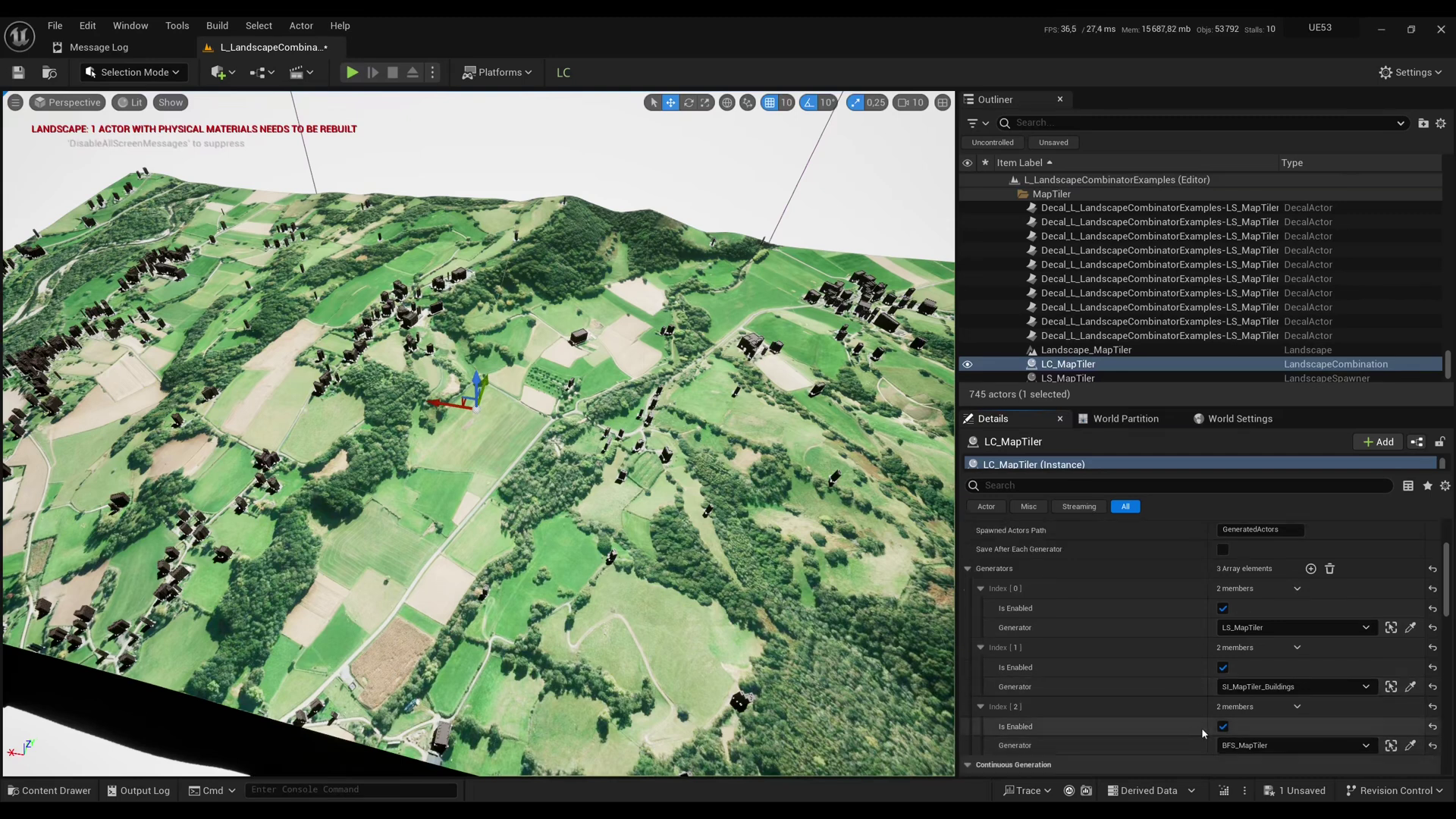
Delete all generated actors through LC_MapTiler and generate them again without a prompt
scroll(1201, 726, up, 2)
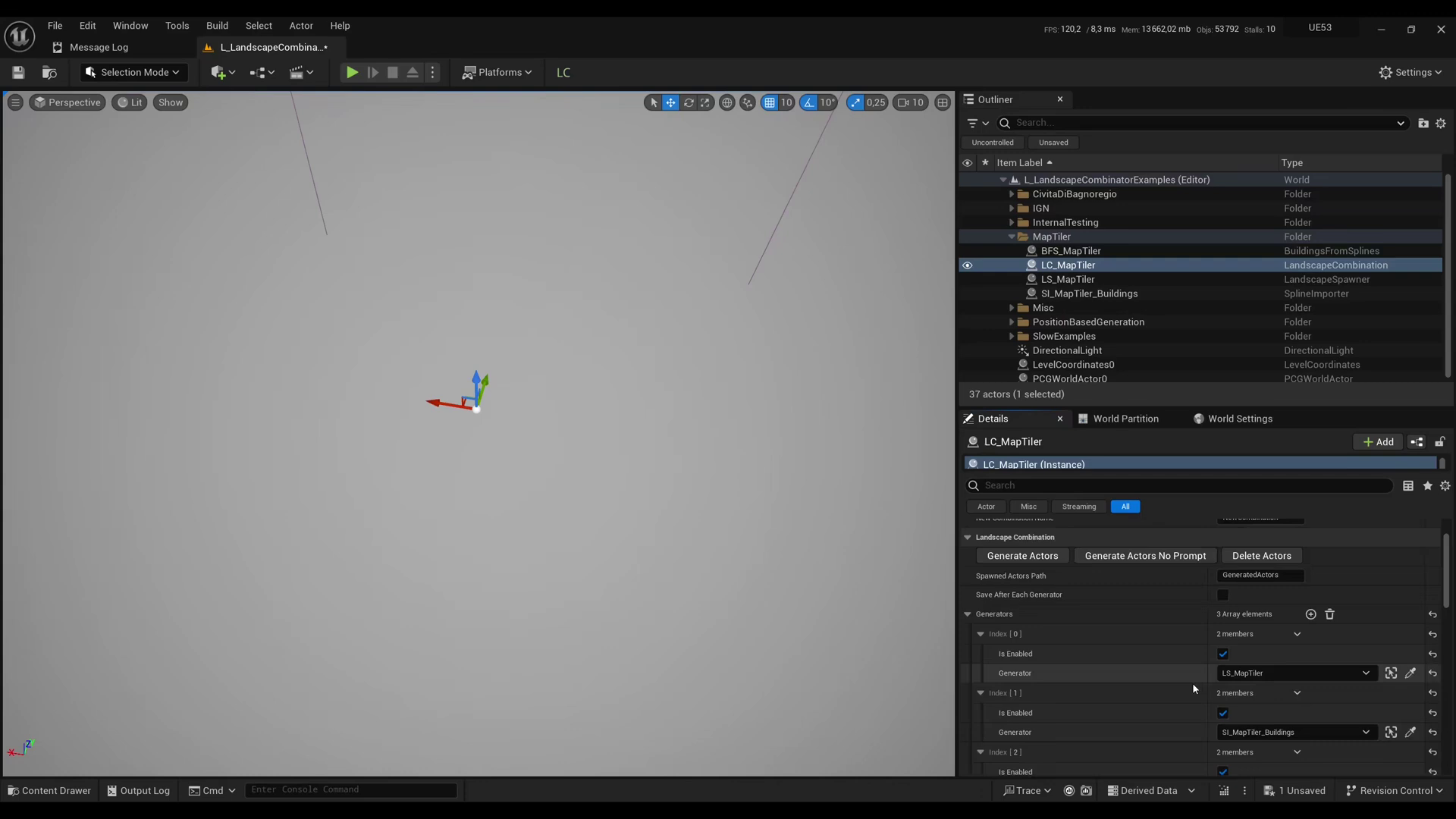
scroll(1193, 684, down, 1)
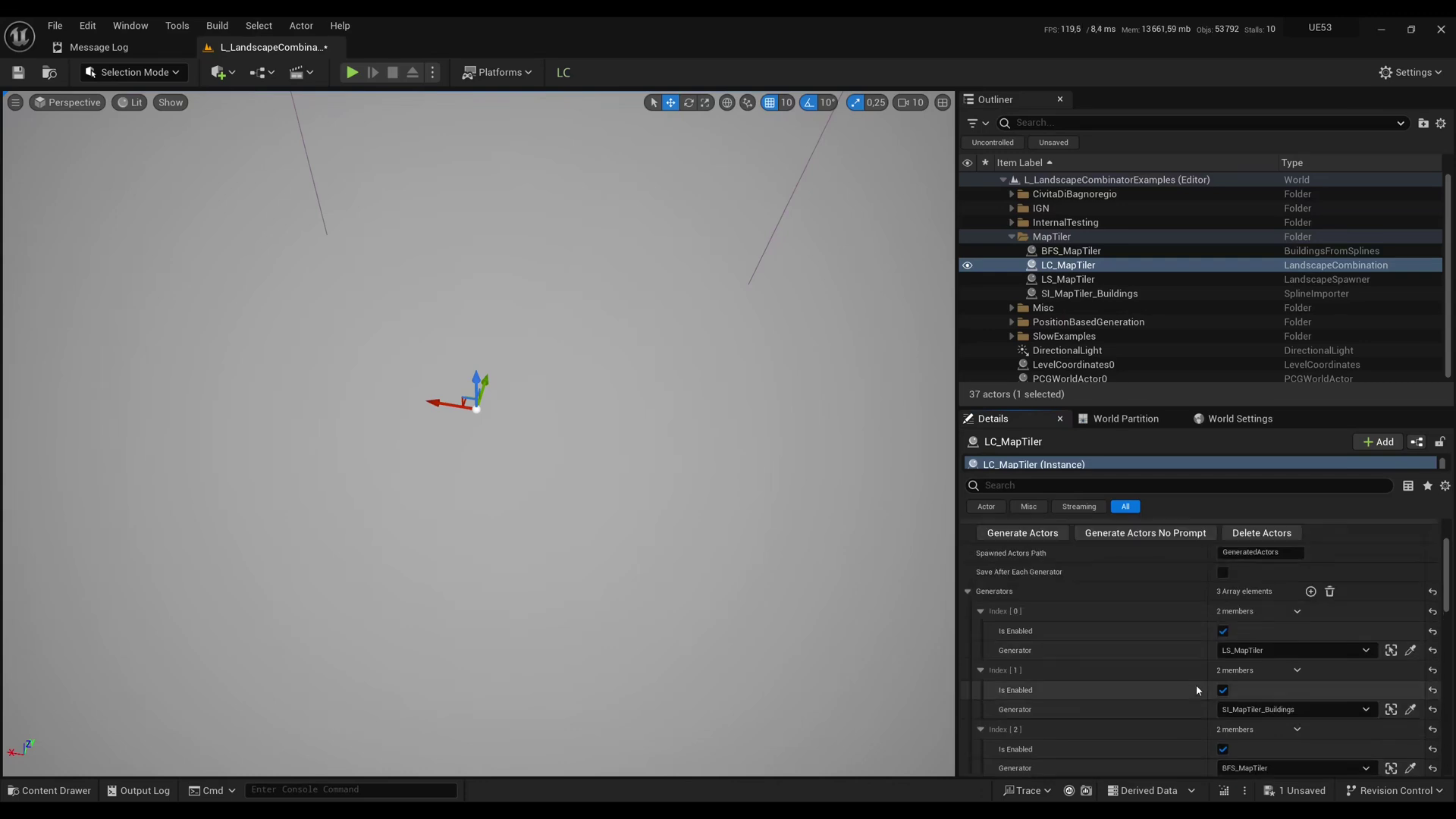
click(1155, 537)
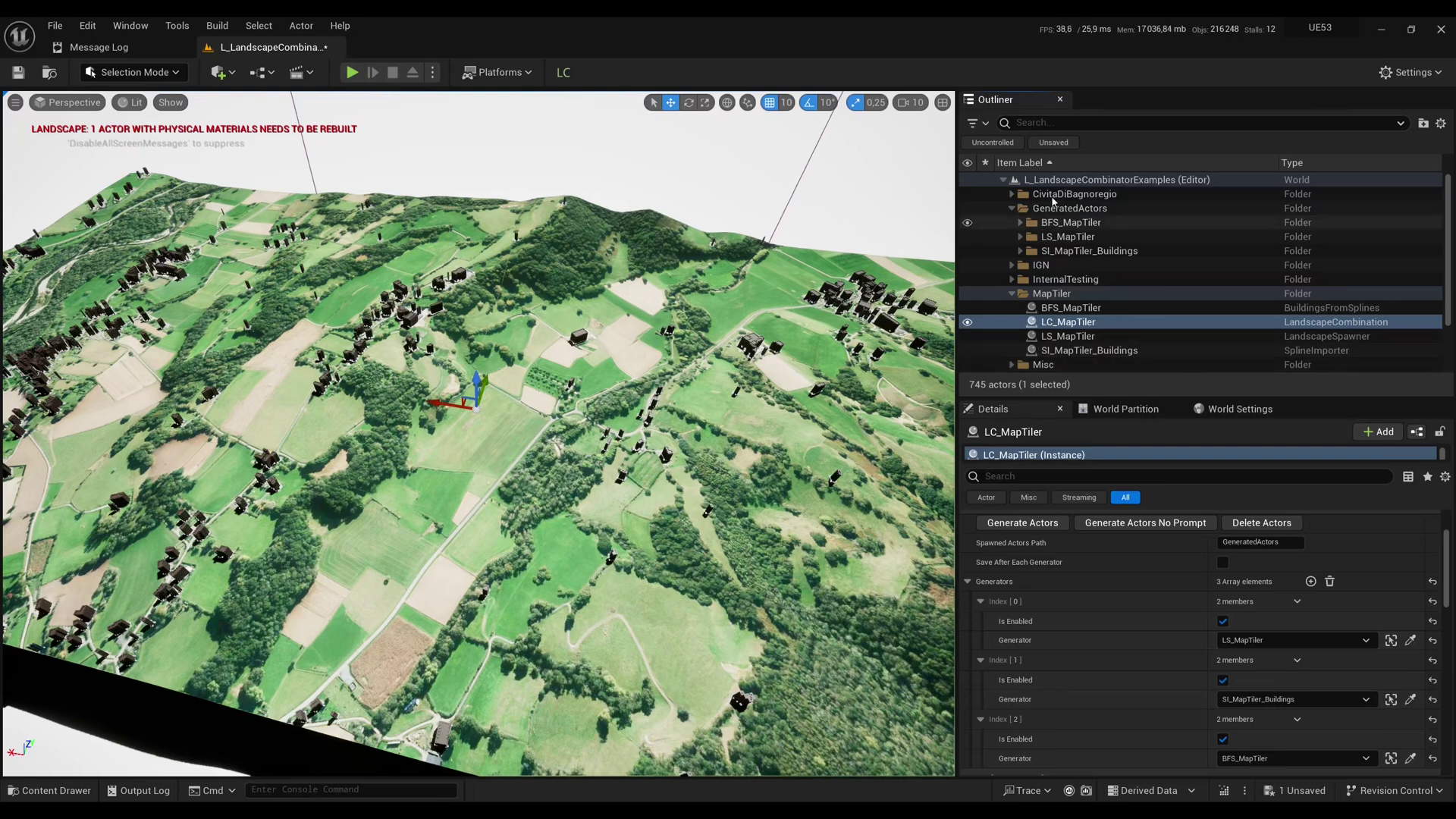
right_drag(759, 342, 728, 326)
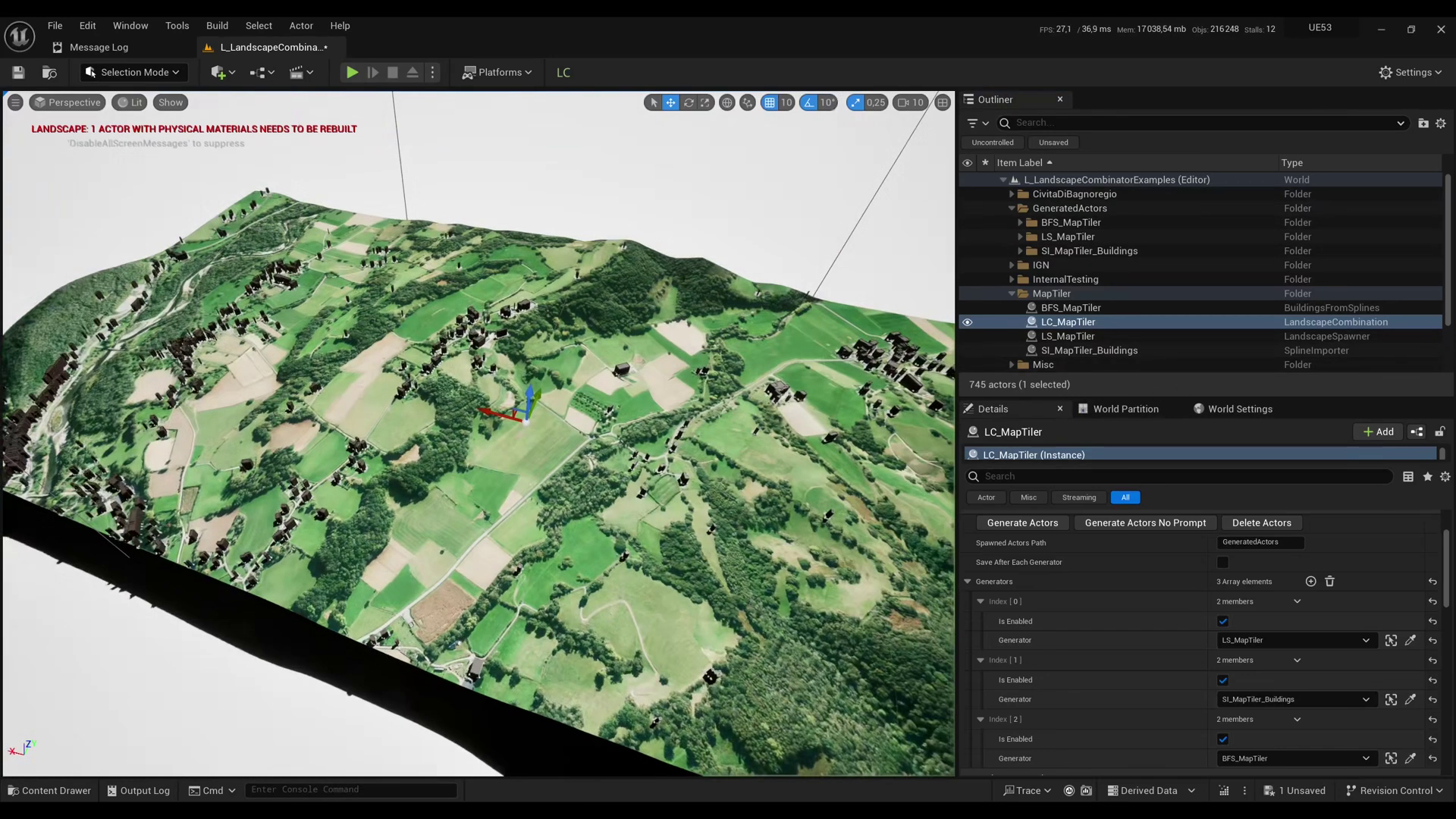
right_drag(515, 432, 531, 436)
Expand the CivitaDiBagnoregio folder, inspect the OGR_Forests actor and select PCG_Forests along with it
click(1012, 208)
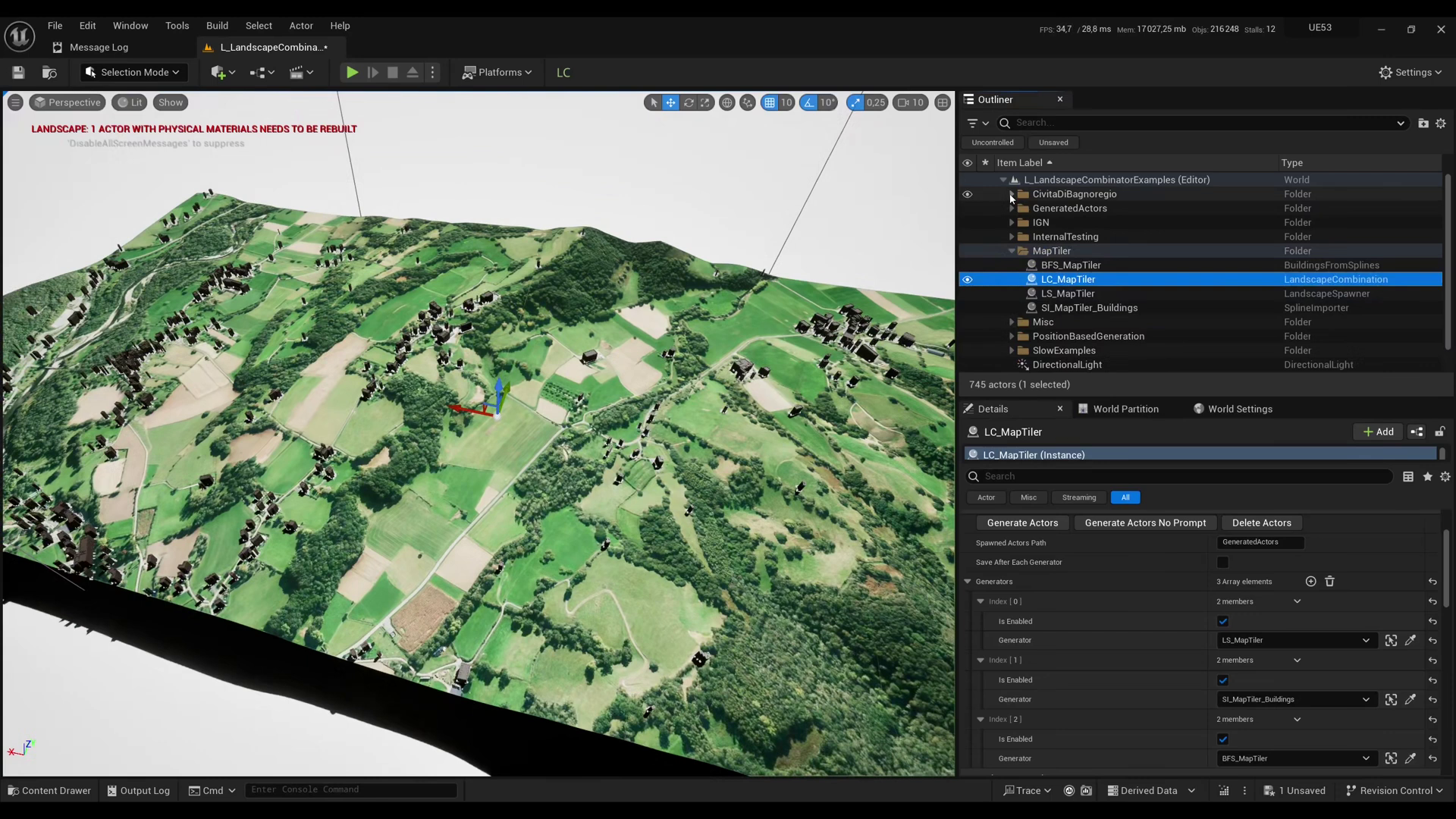
click(1012, 195)
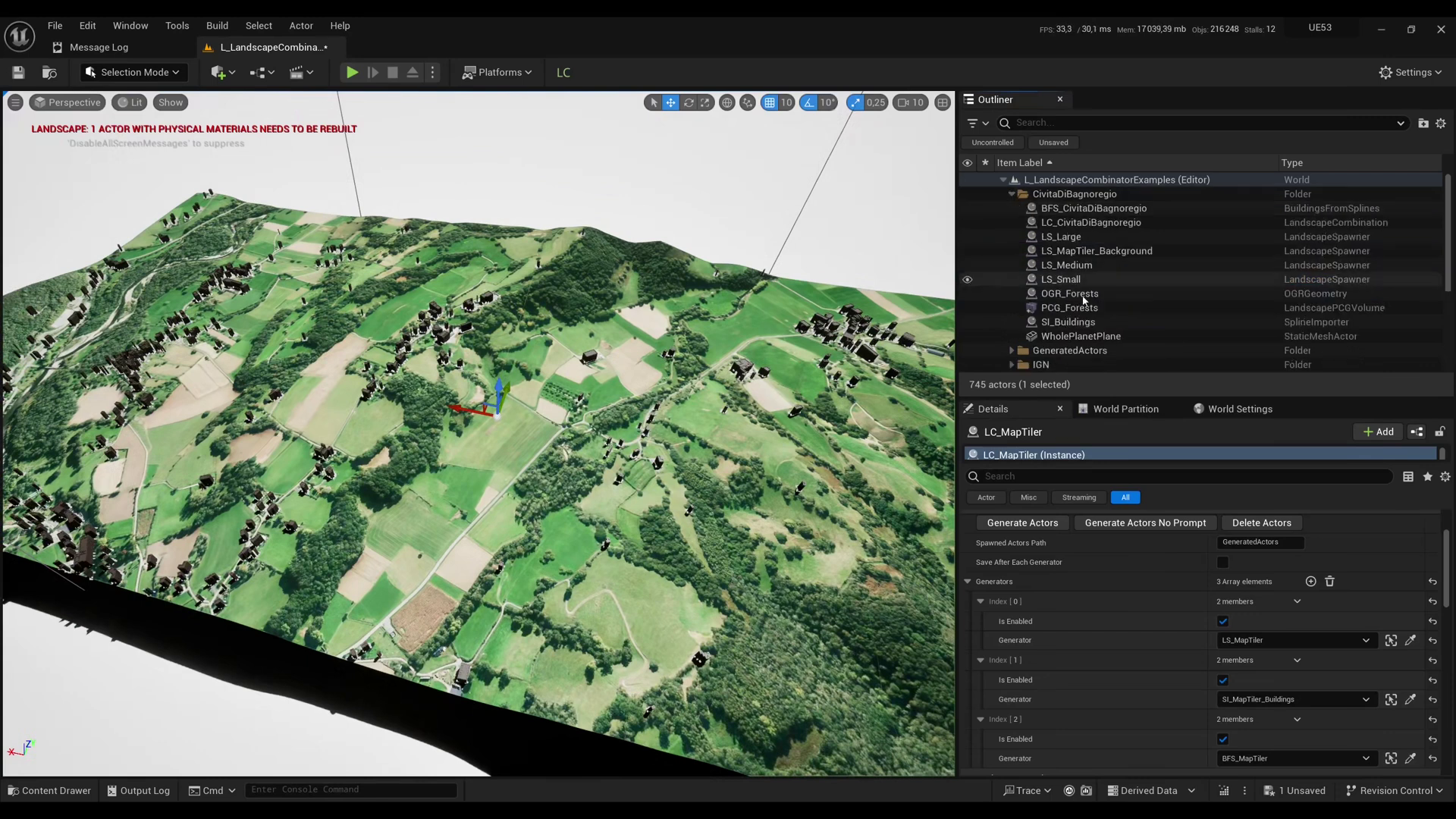
click(1304, 292)
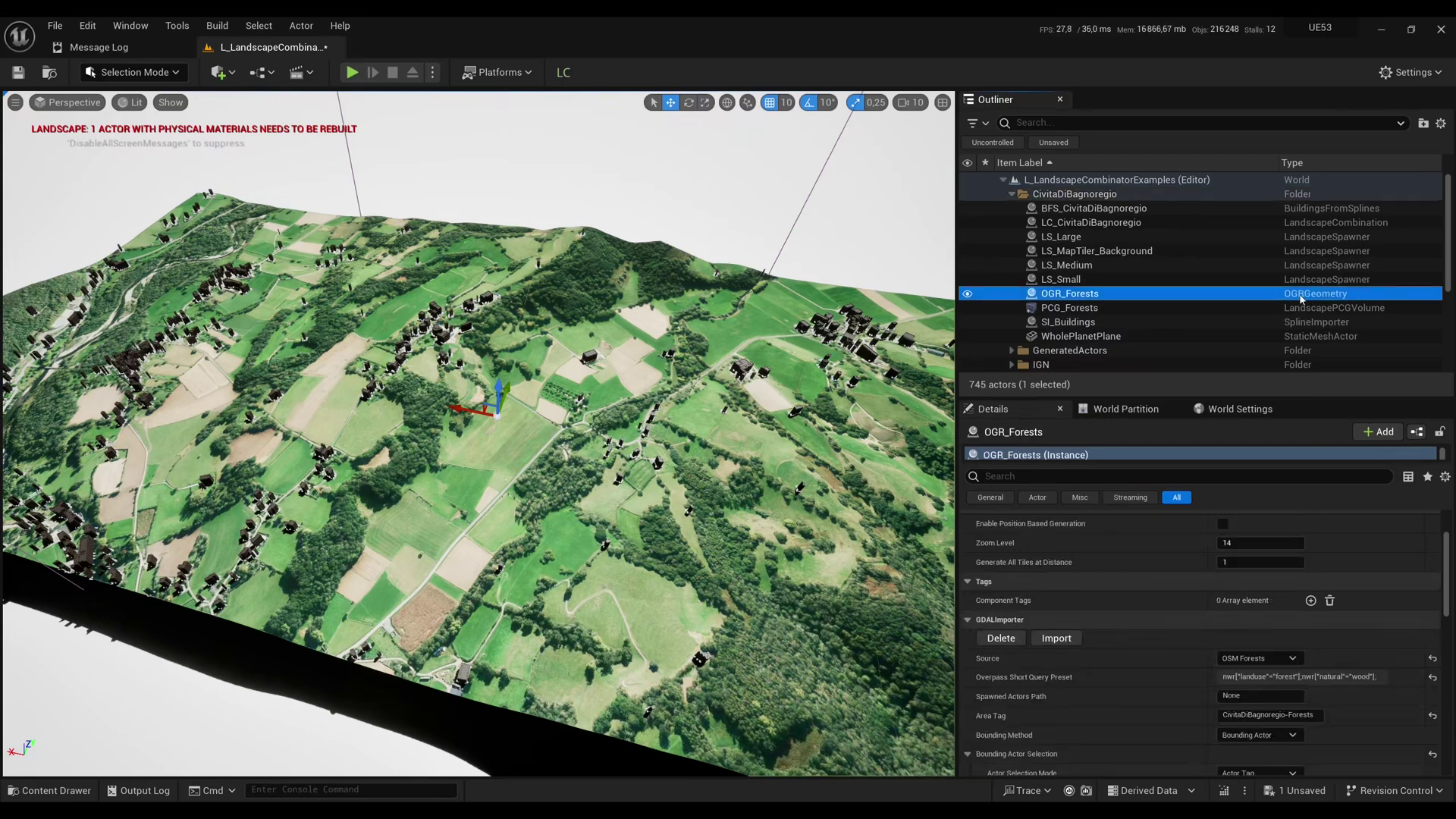
ctrl+click(1120, 308)
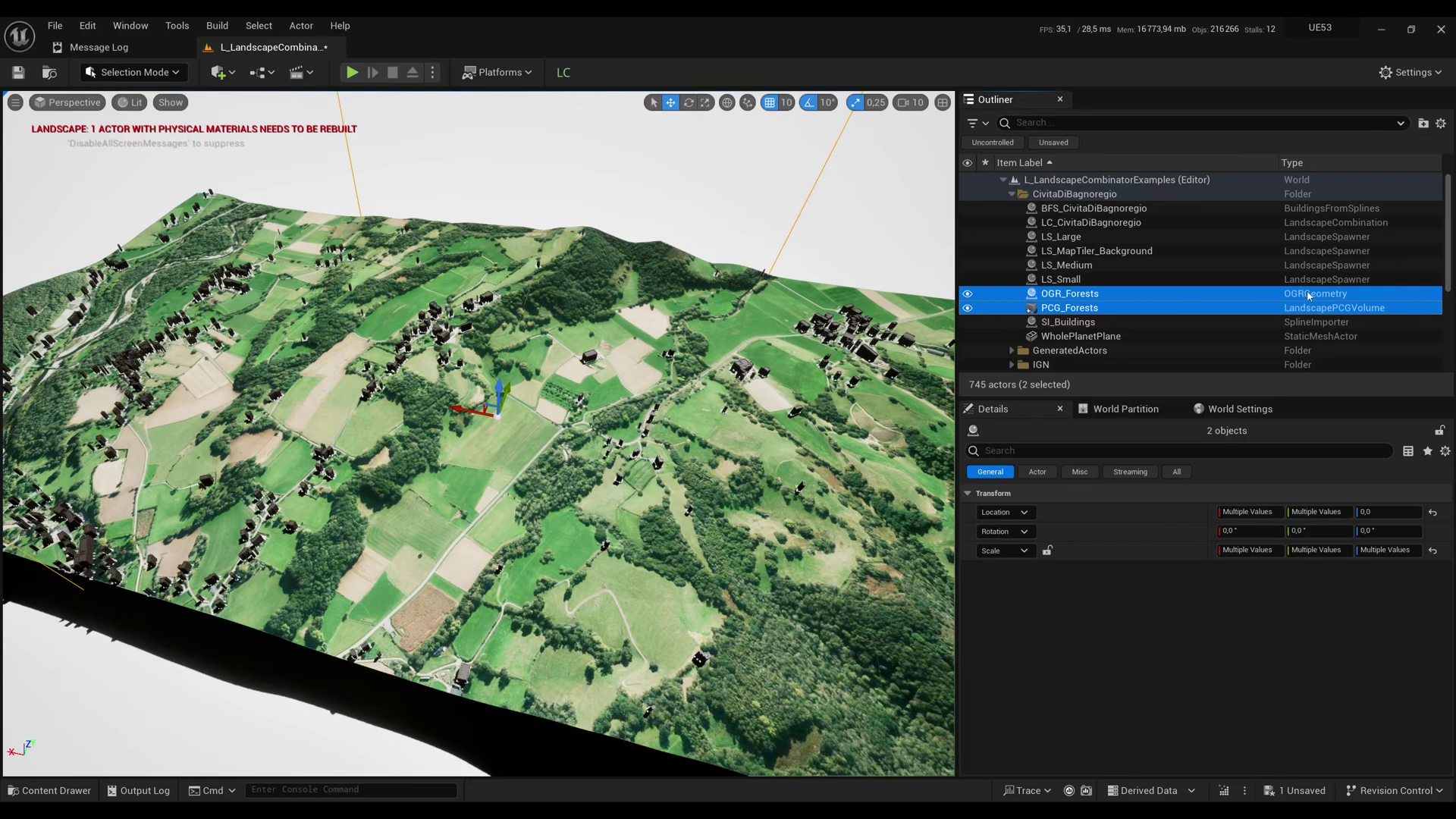
Duplicate the OGR_Forests and PCG_Forests actors and move the copies into the MapTiler folder
key(ctrl+d)
drag(1105, 253, 1064, 339)
scroll(1113, 349, down, 3)
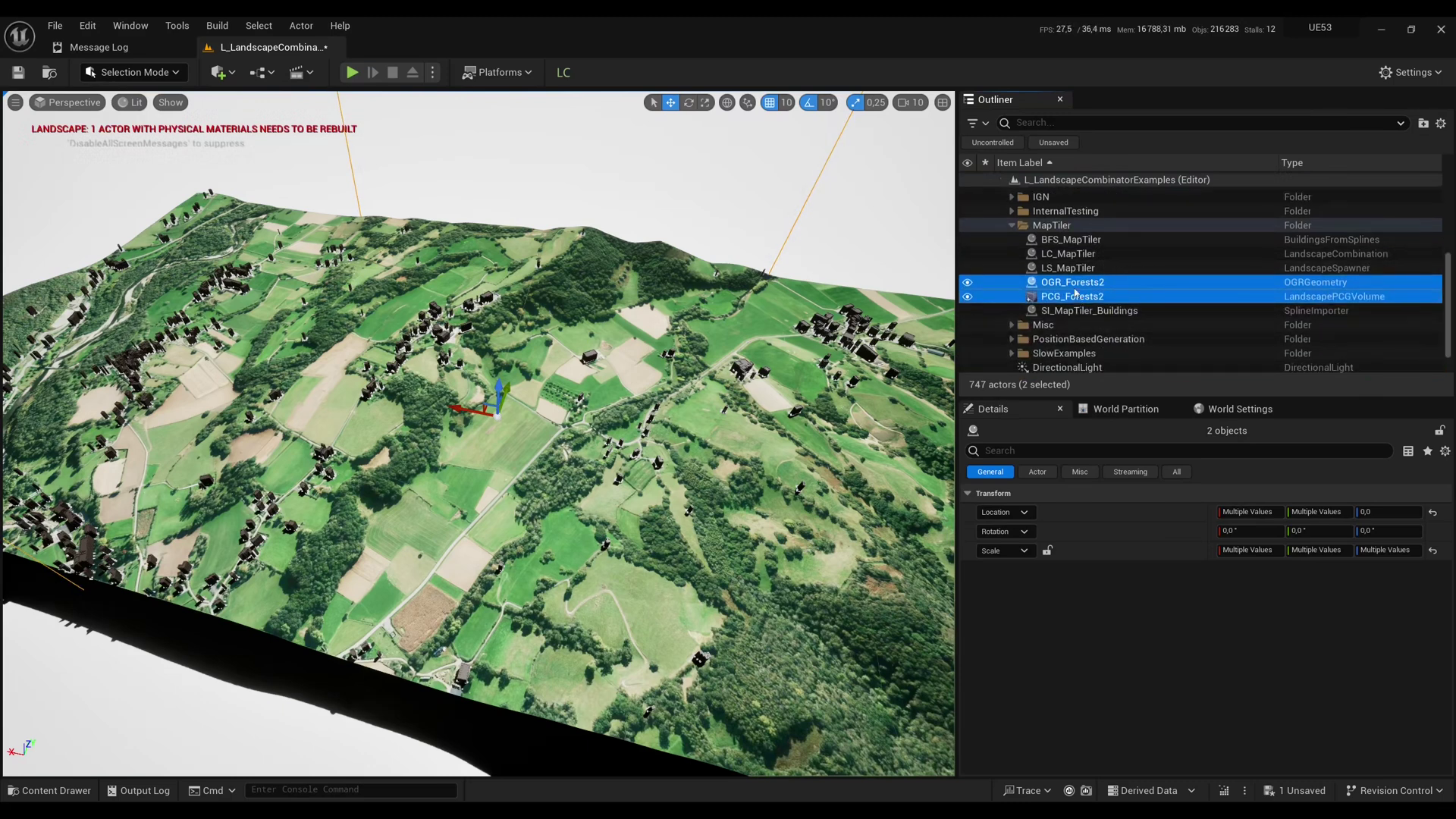
Rename the duplicated forest actors as OGR_MapTiler and PCG_MapTiler
click(1074, 285)
key(F2)
drag(1073, 285, 1144, 279)
text(MapTiler)
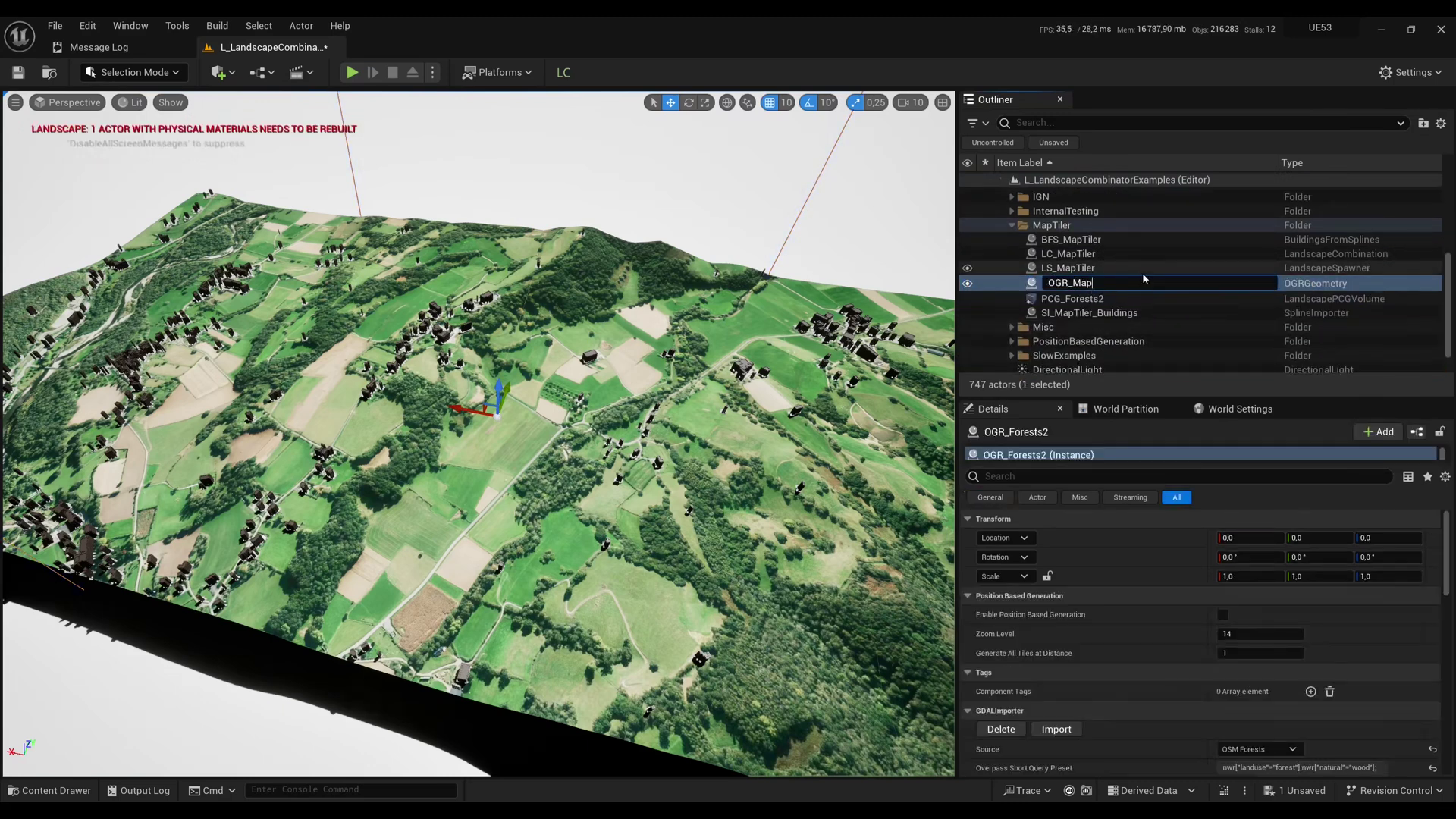
key(Return)
Set the area tag of OGR_MapTiler to Forests and its bounding actor tag to MapTiler
scroll(1159, 645, down, 3)
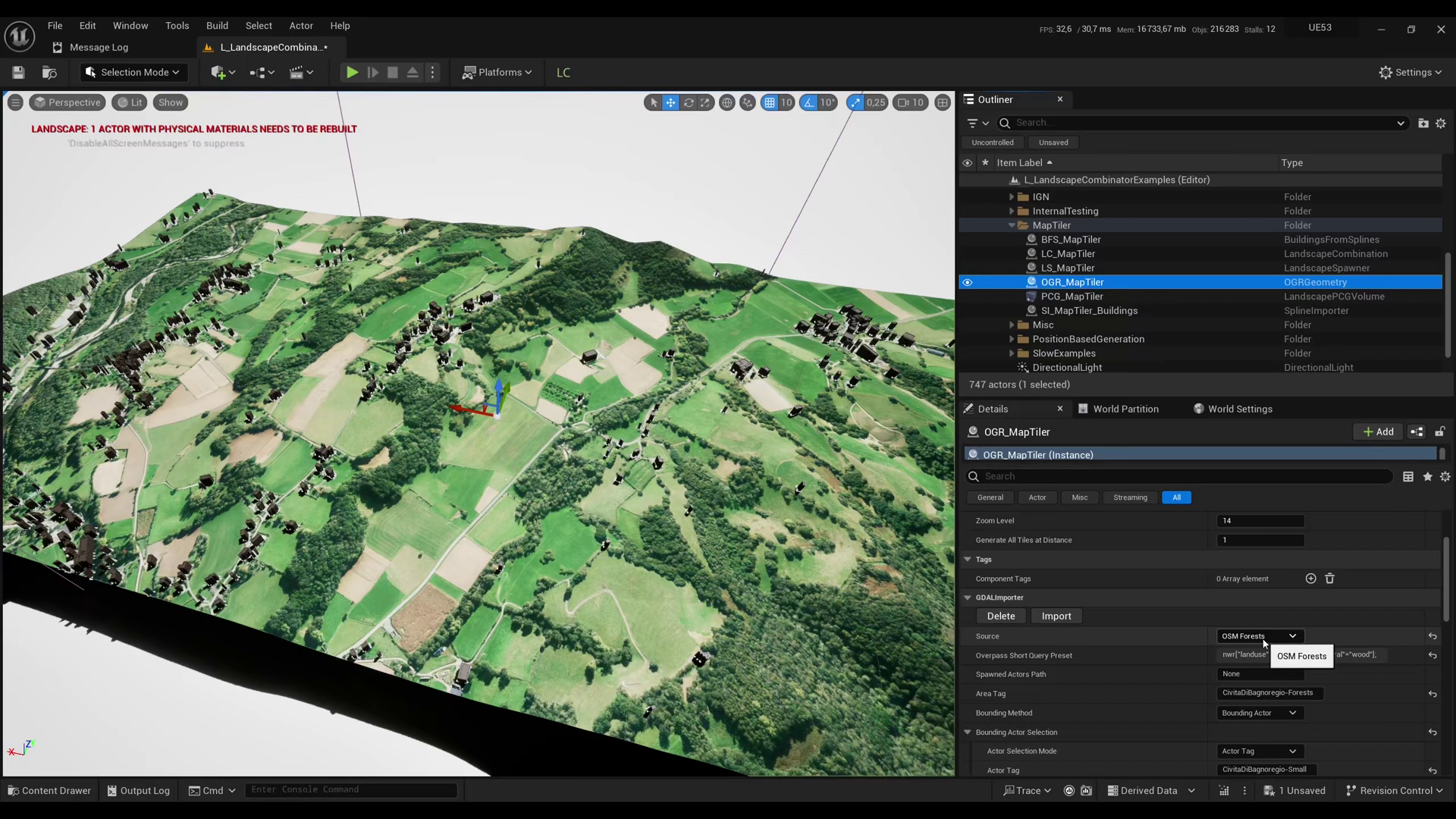
scroll(1169, 642, down, 1)
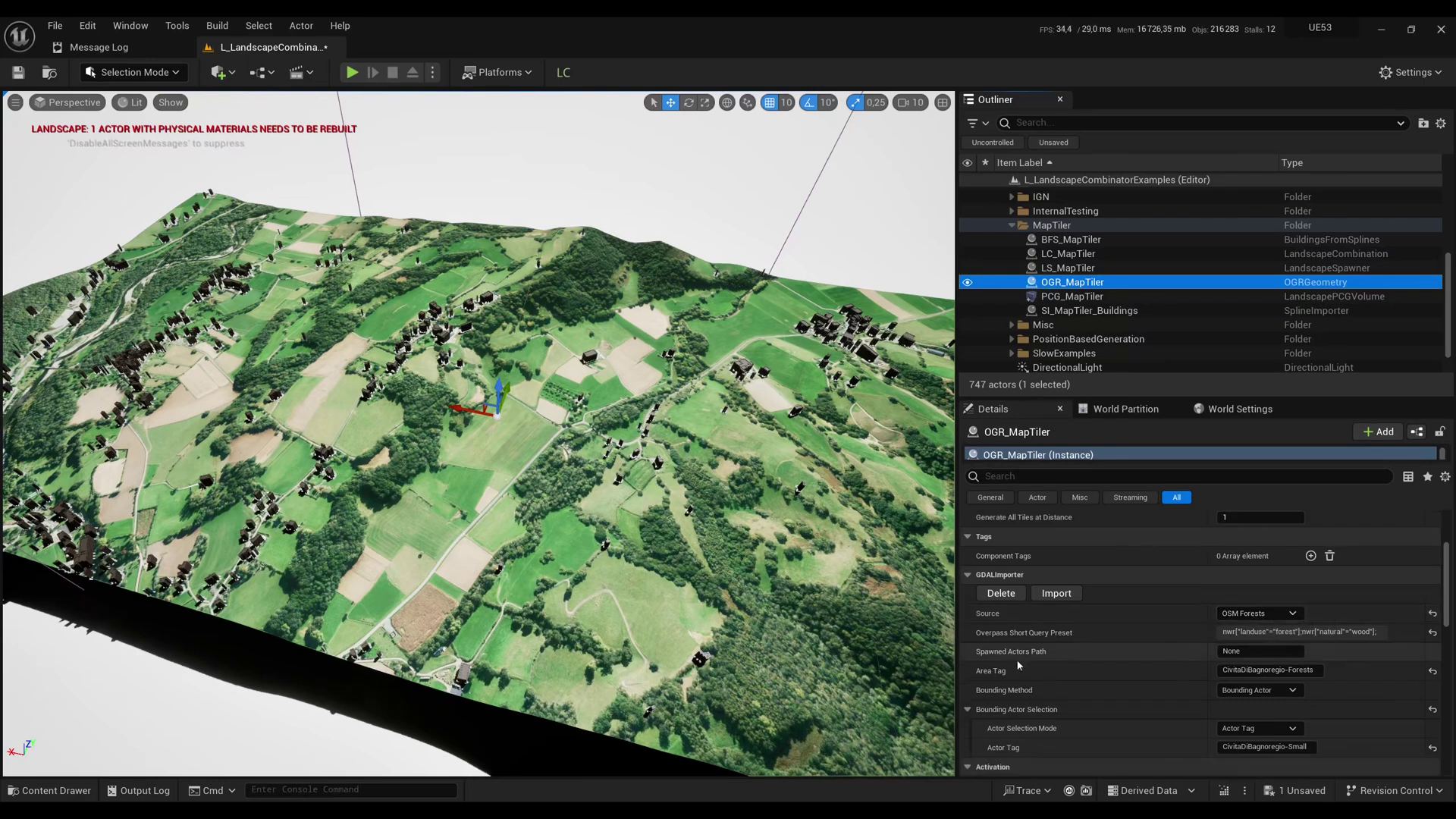
click(1274, 671)
text(Forests)
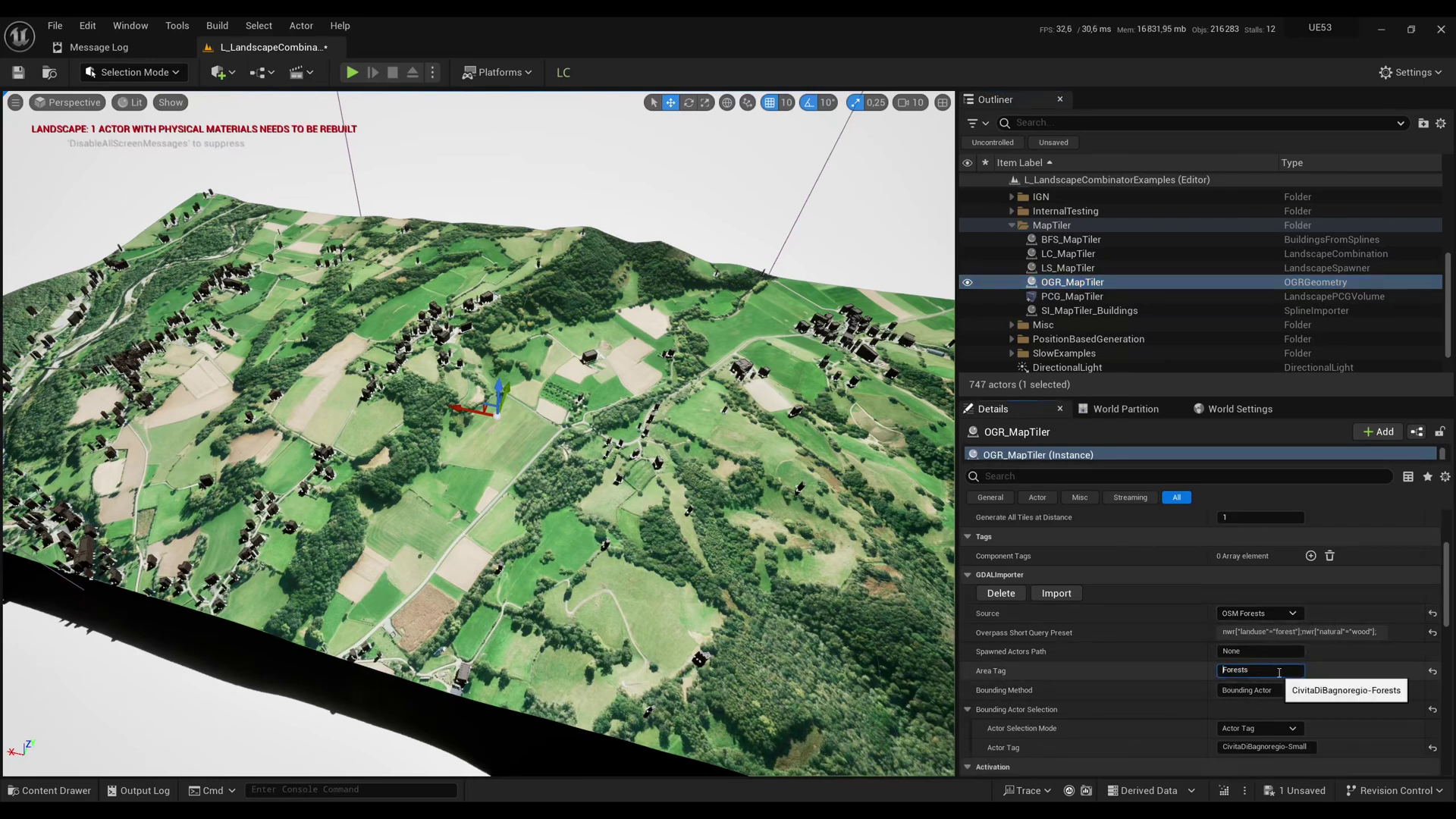
double_click(1252, 671)
scroll(1252, 673, down, 1)
scroll(1033, 632, down, 2)
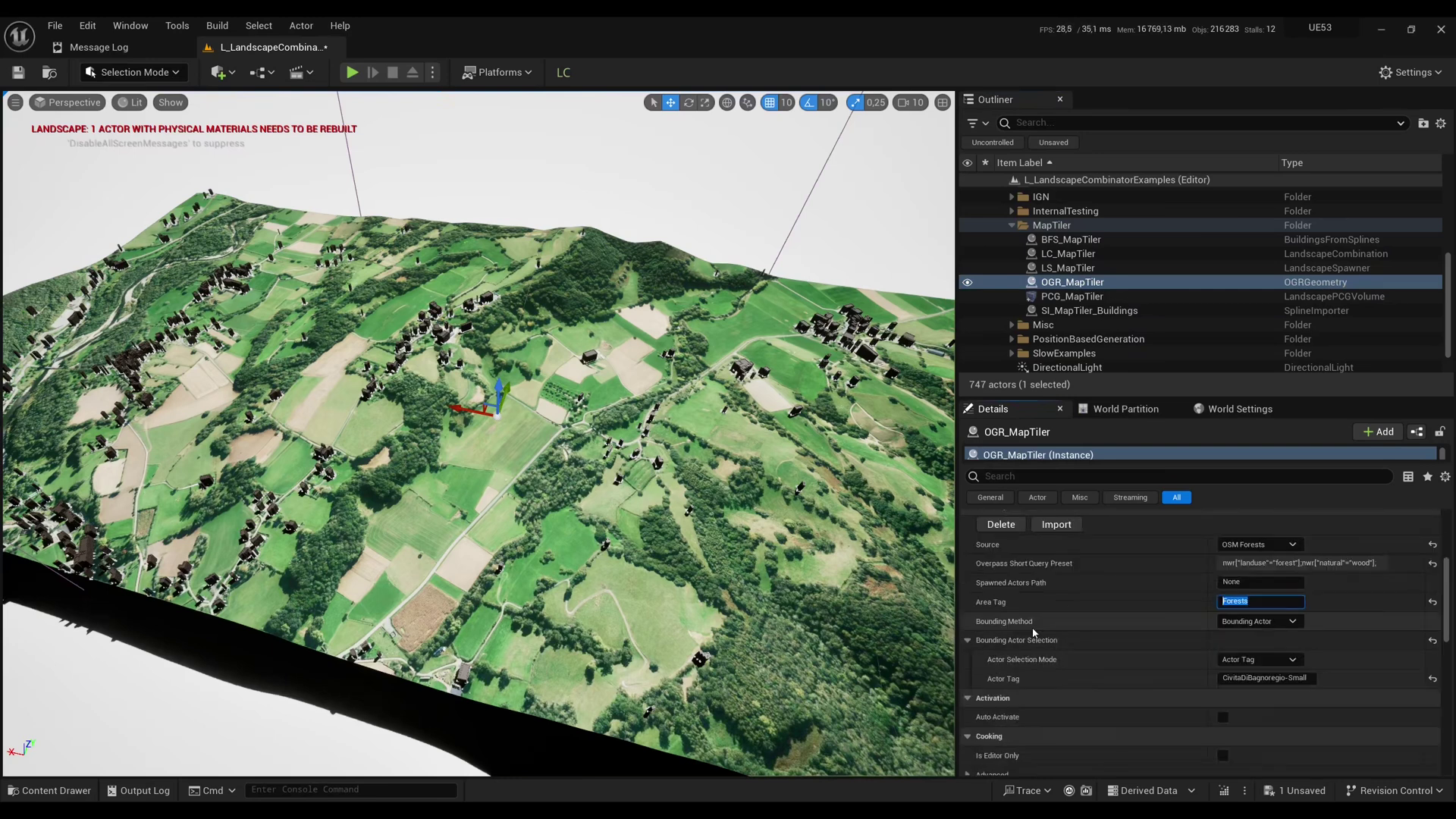
click(1276, 678)
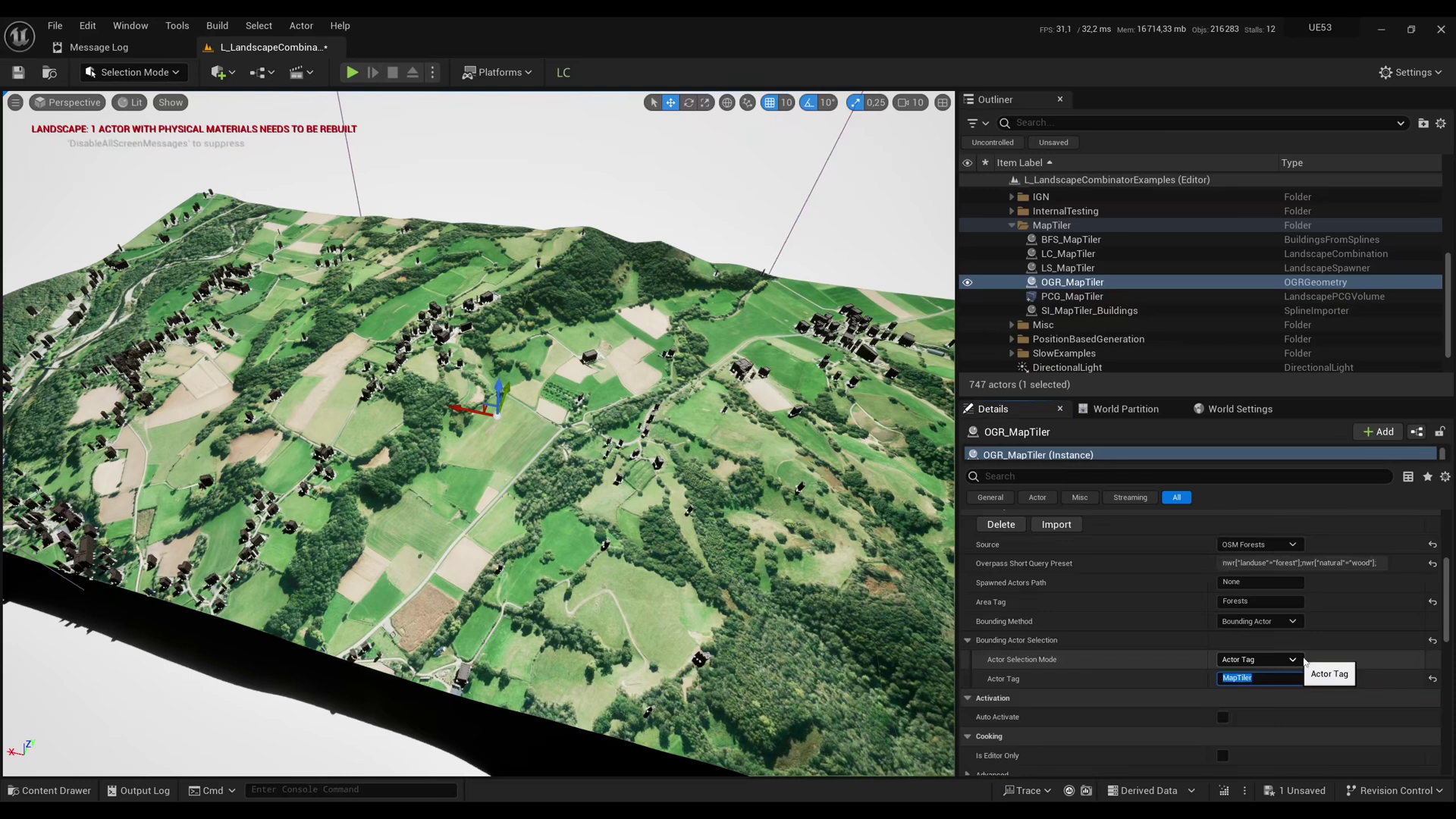
Import the OSM forest geometry with OGR_MapTiler and check the output log for its generation status
scroll(1067, 551, up, 1)
click(1067, 552)
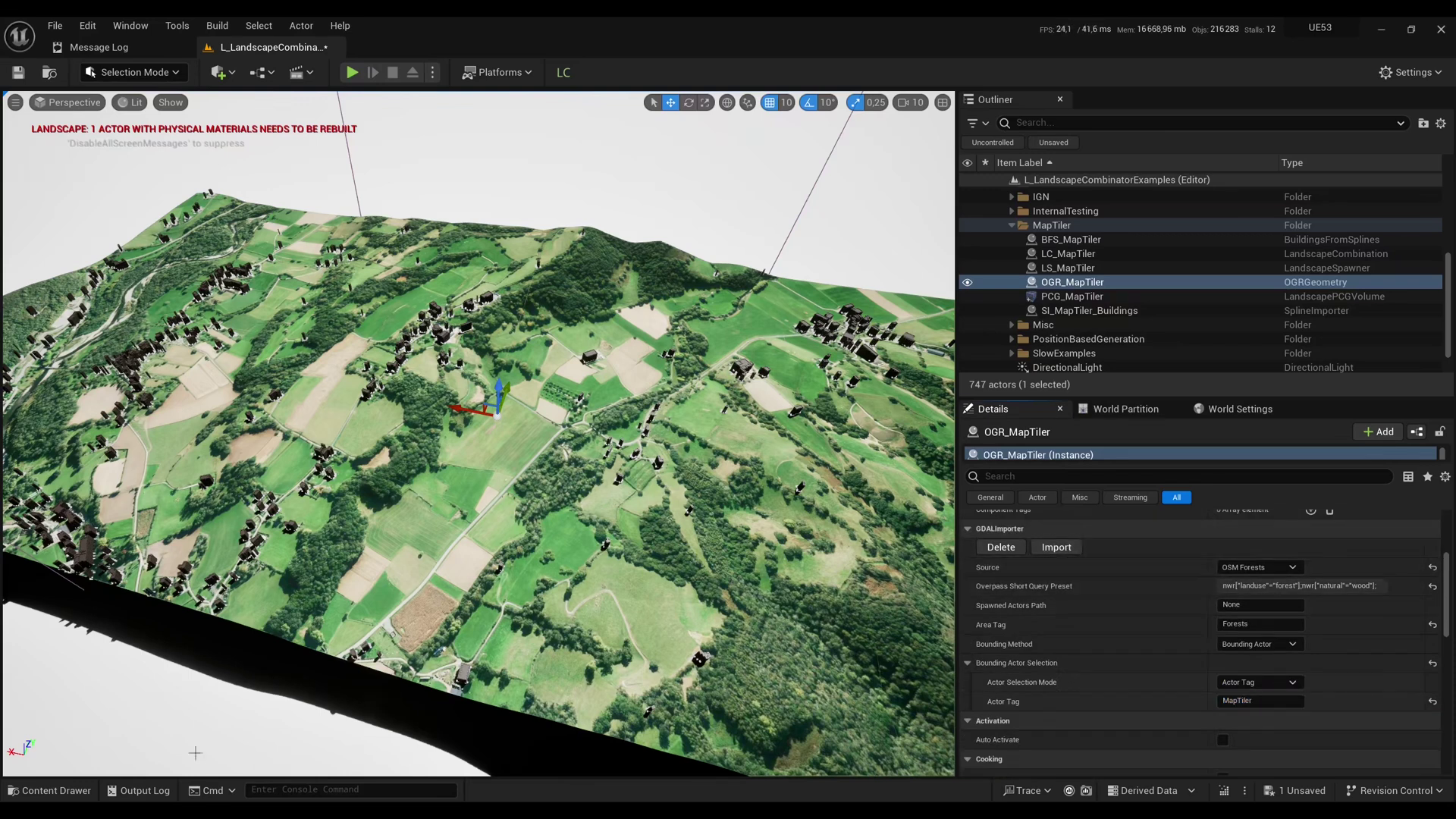
click(144, 791)
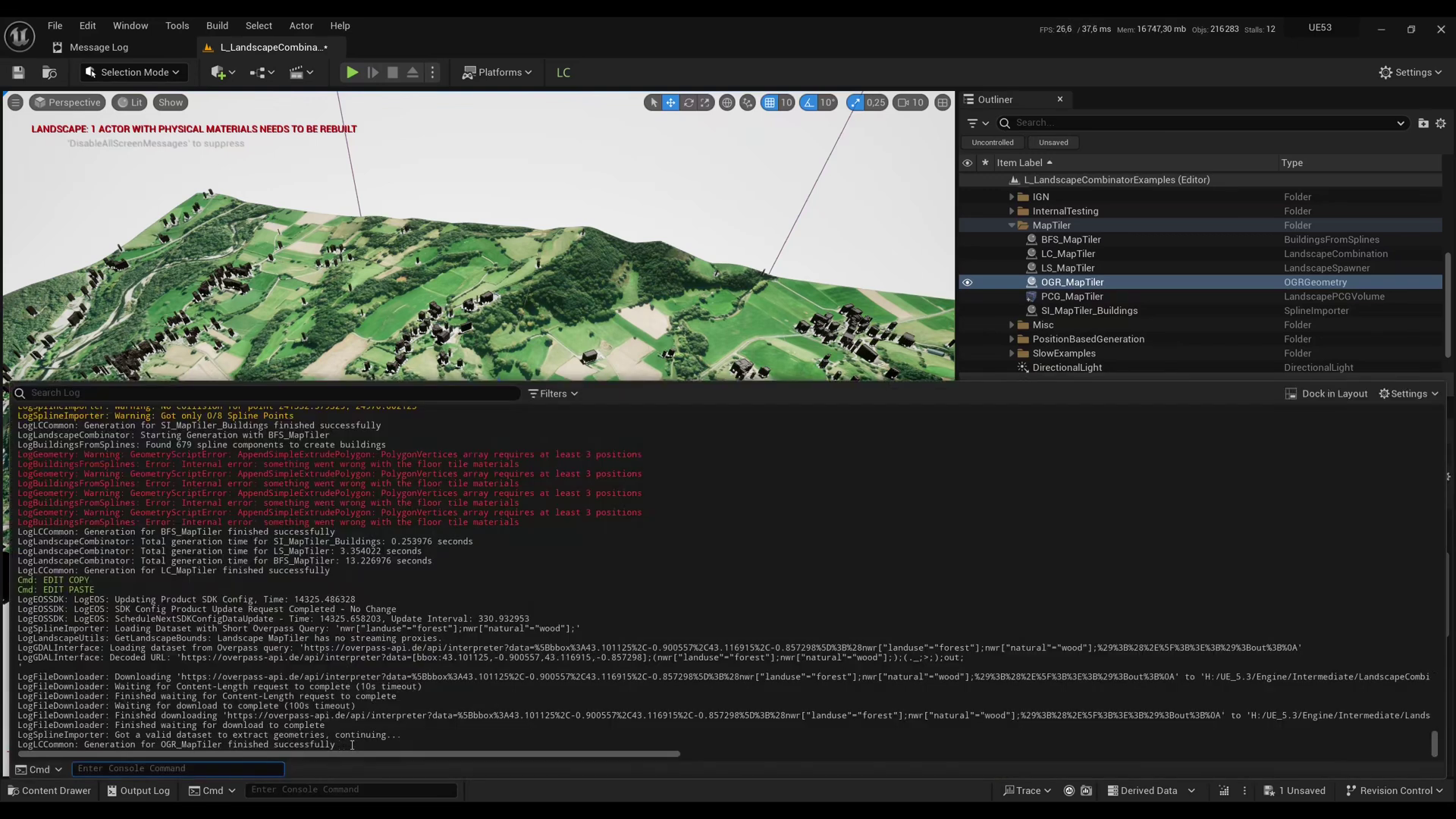
drag(341, 747, 141, 749)
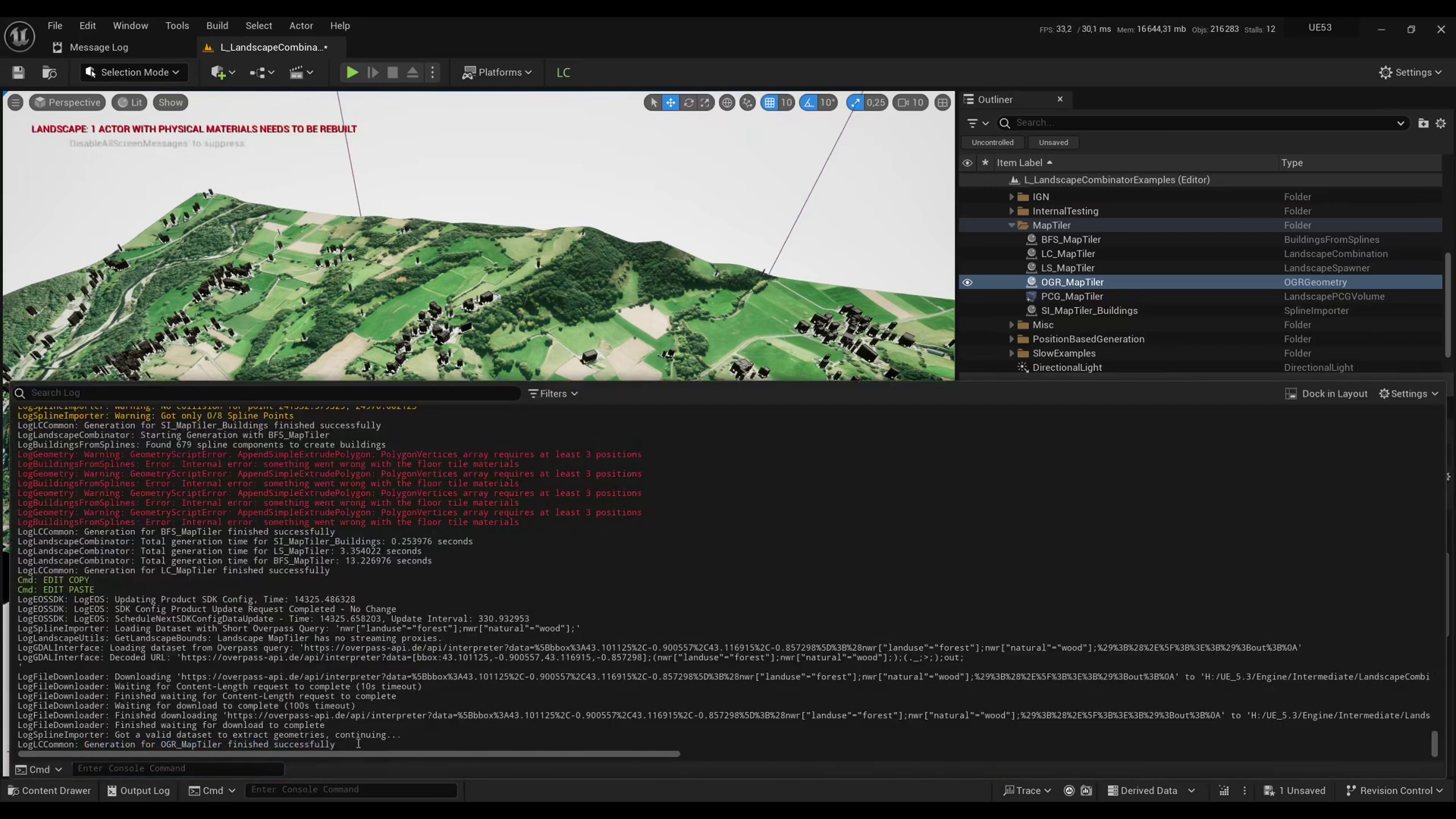
click(136, 790)
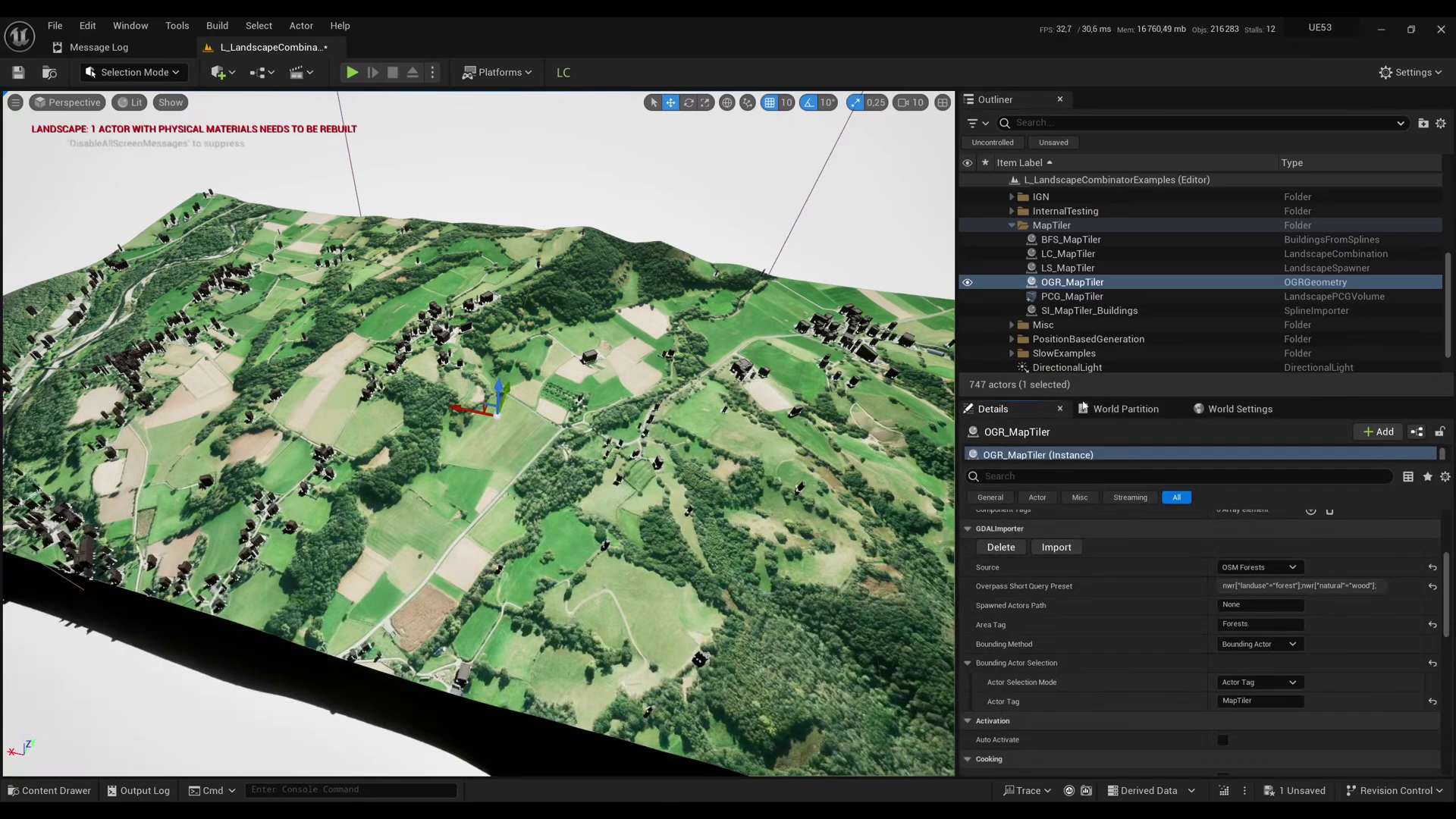
Override the PCG graph parameters of PCG_MapTiler with area tag Forests and landscape tag MapTiler
click(1125, 296)
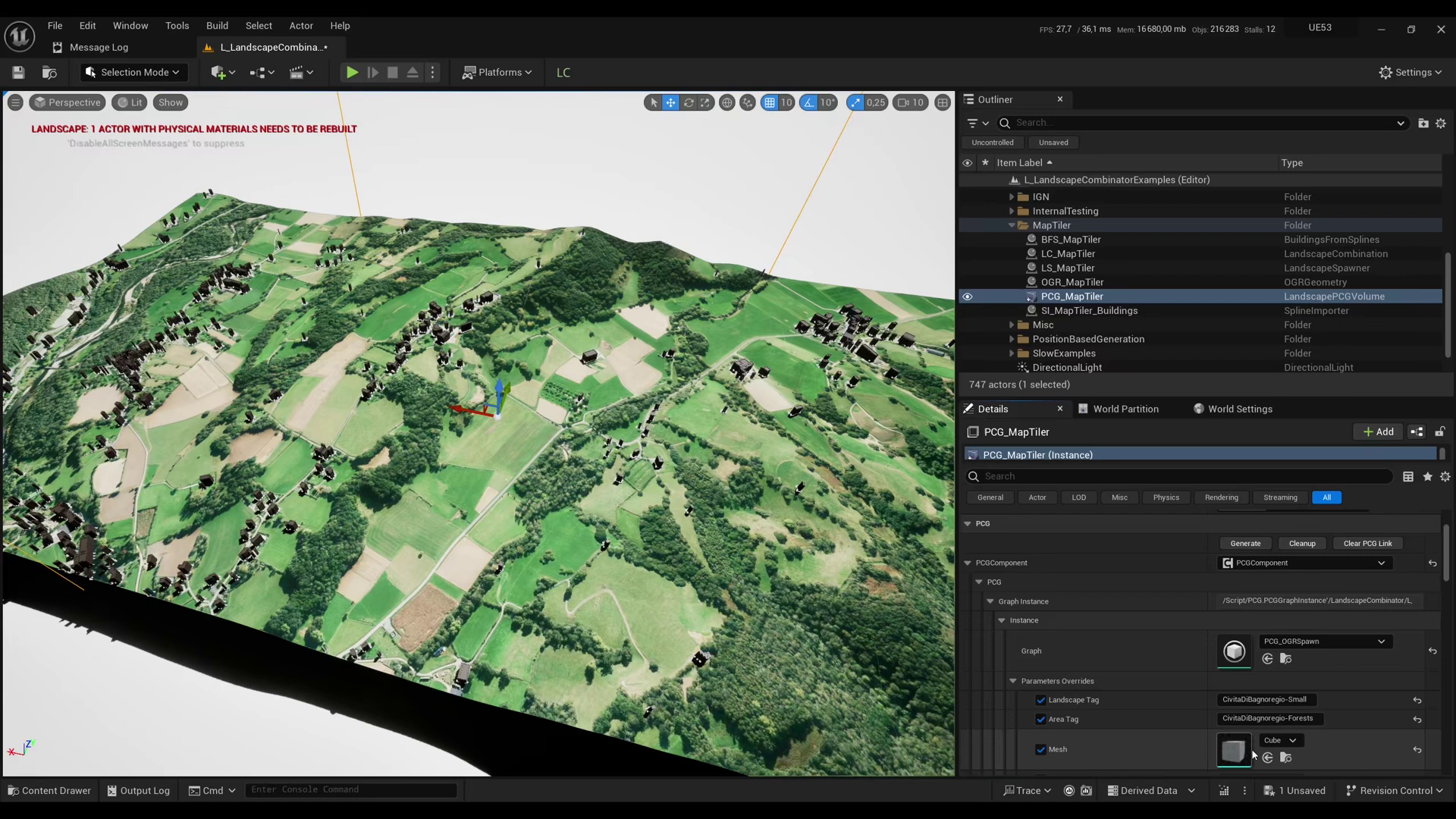
scroll(1249, 749, down, 2)
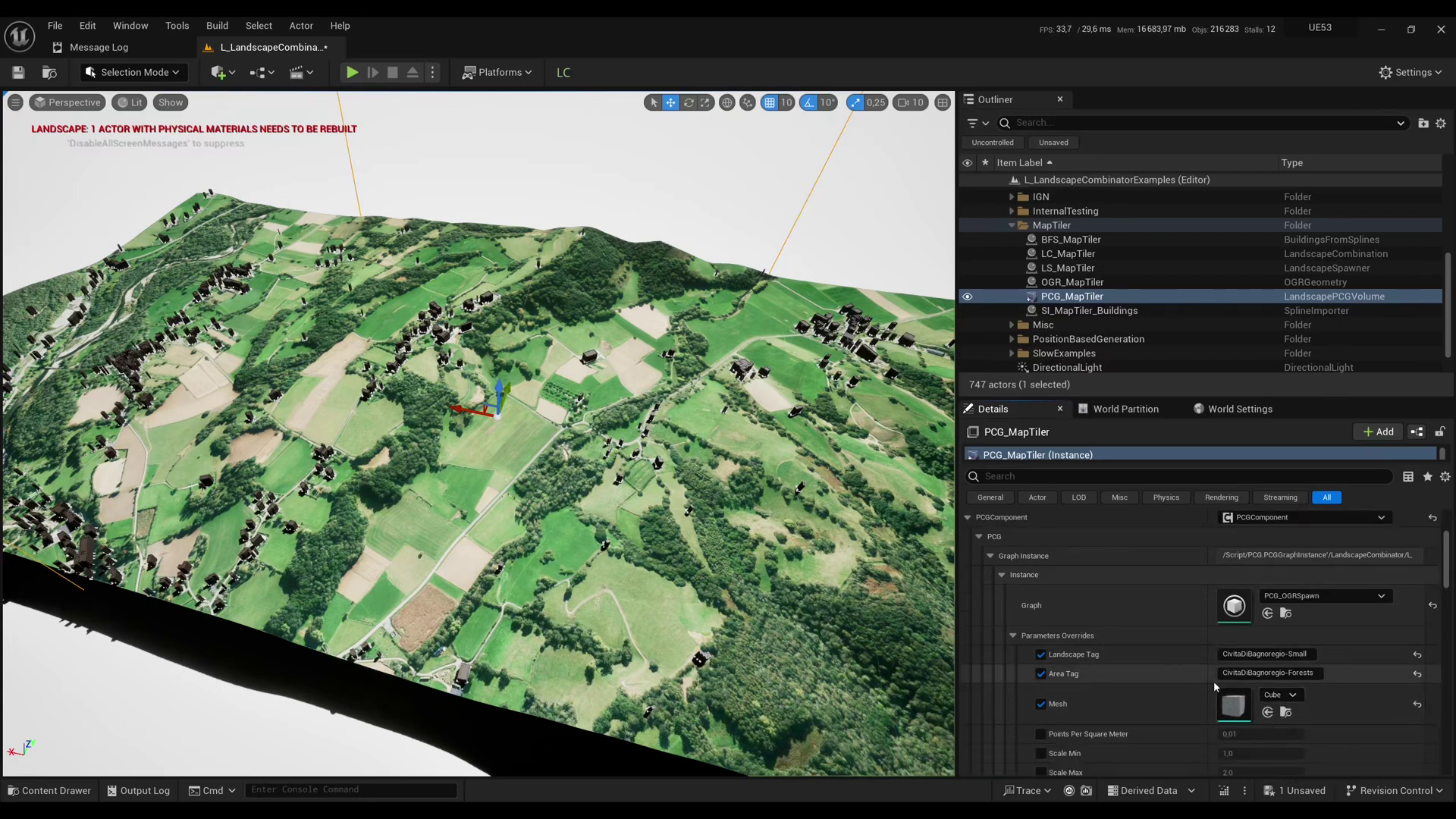
click(1274, 673)
text(Forest)
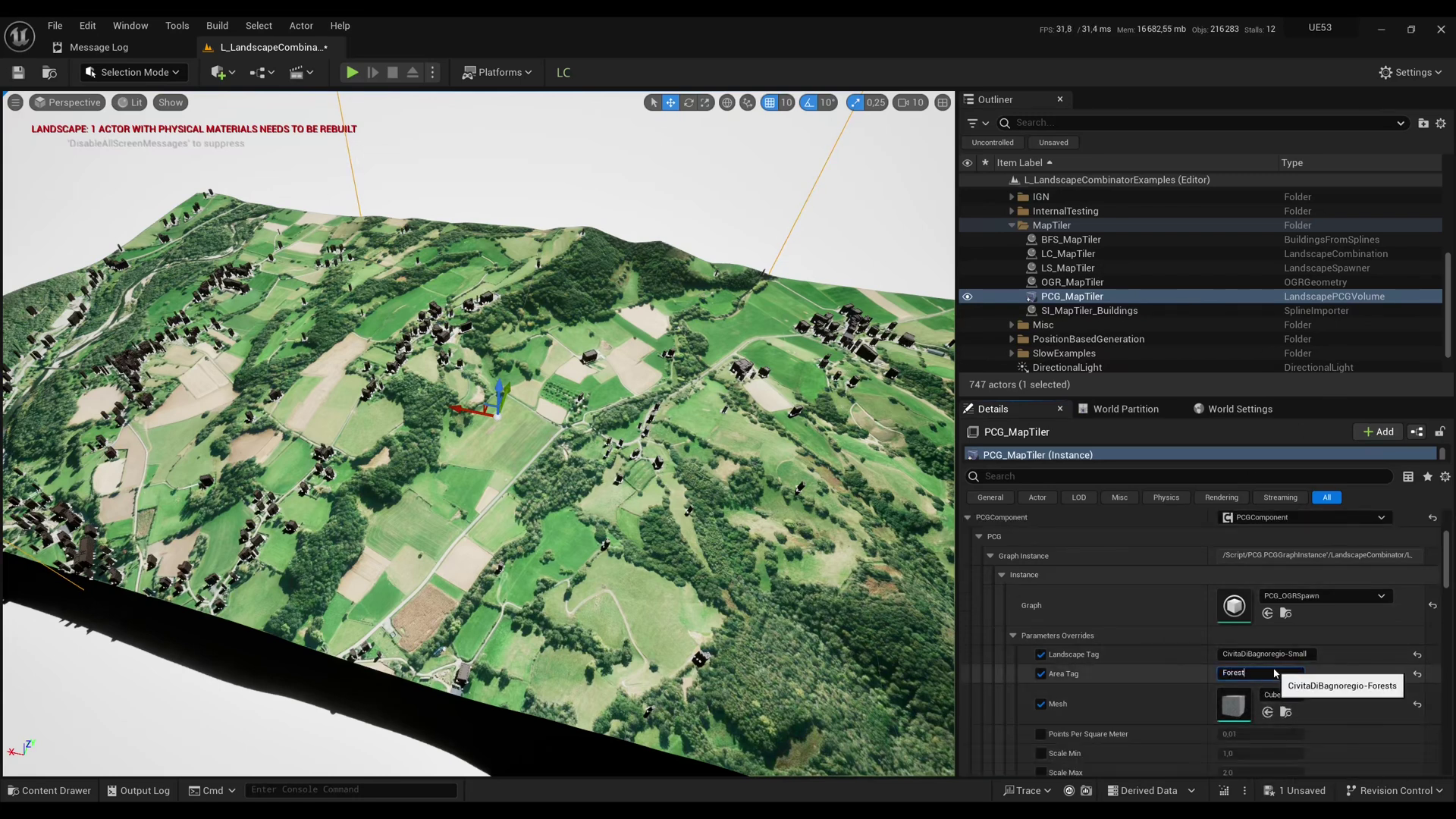
text(s)
click(1293, 653)
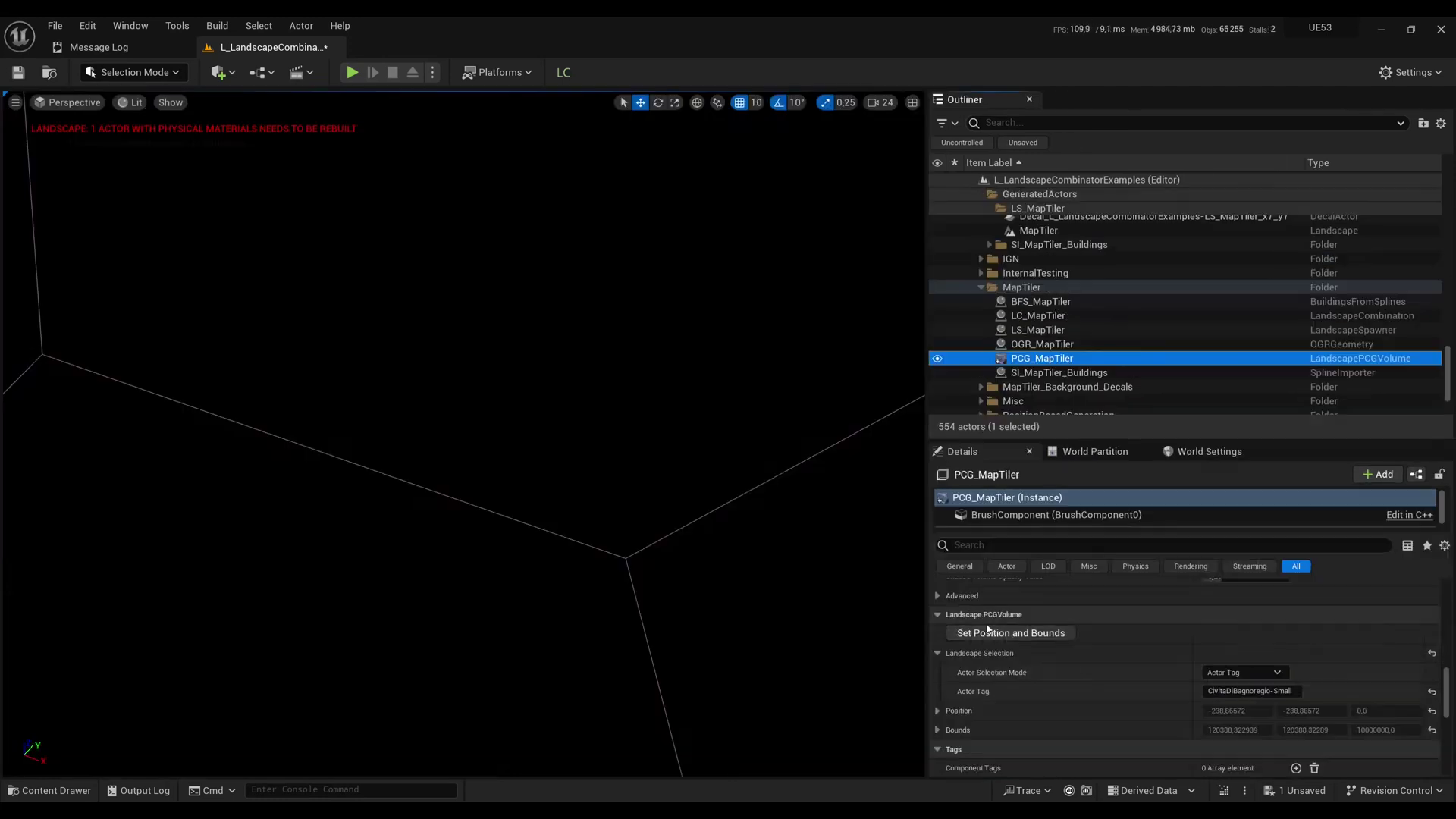
scroll(1249, 667, up, 2)
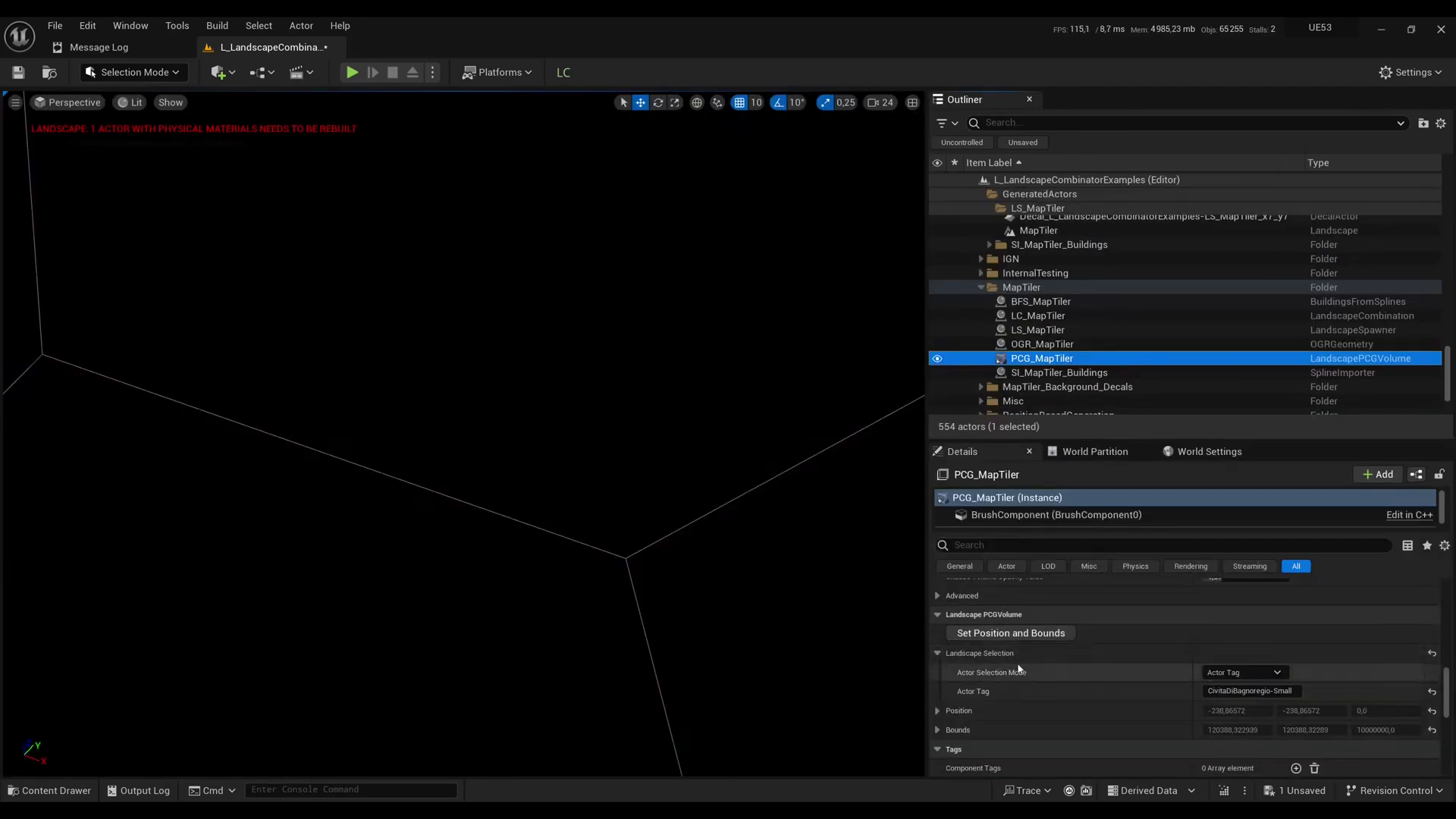
Set the landscape selection actor tag of PCG_MapTiler to MapTiler and generate its PCG graph
click(1248, 691)
text(MapT)
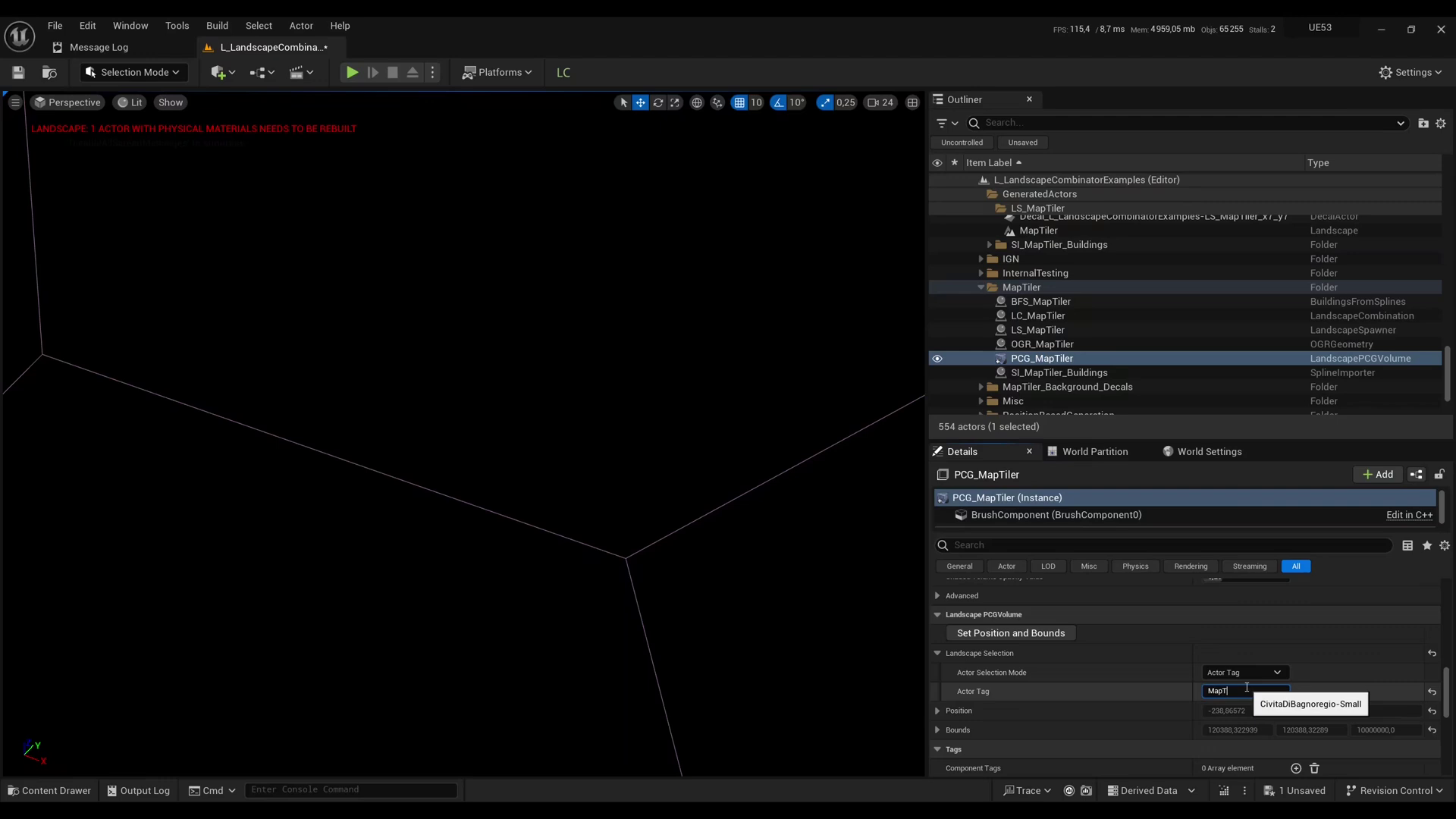
text(iler)
key(Return)
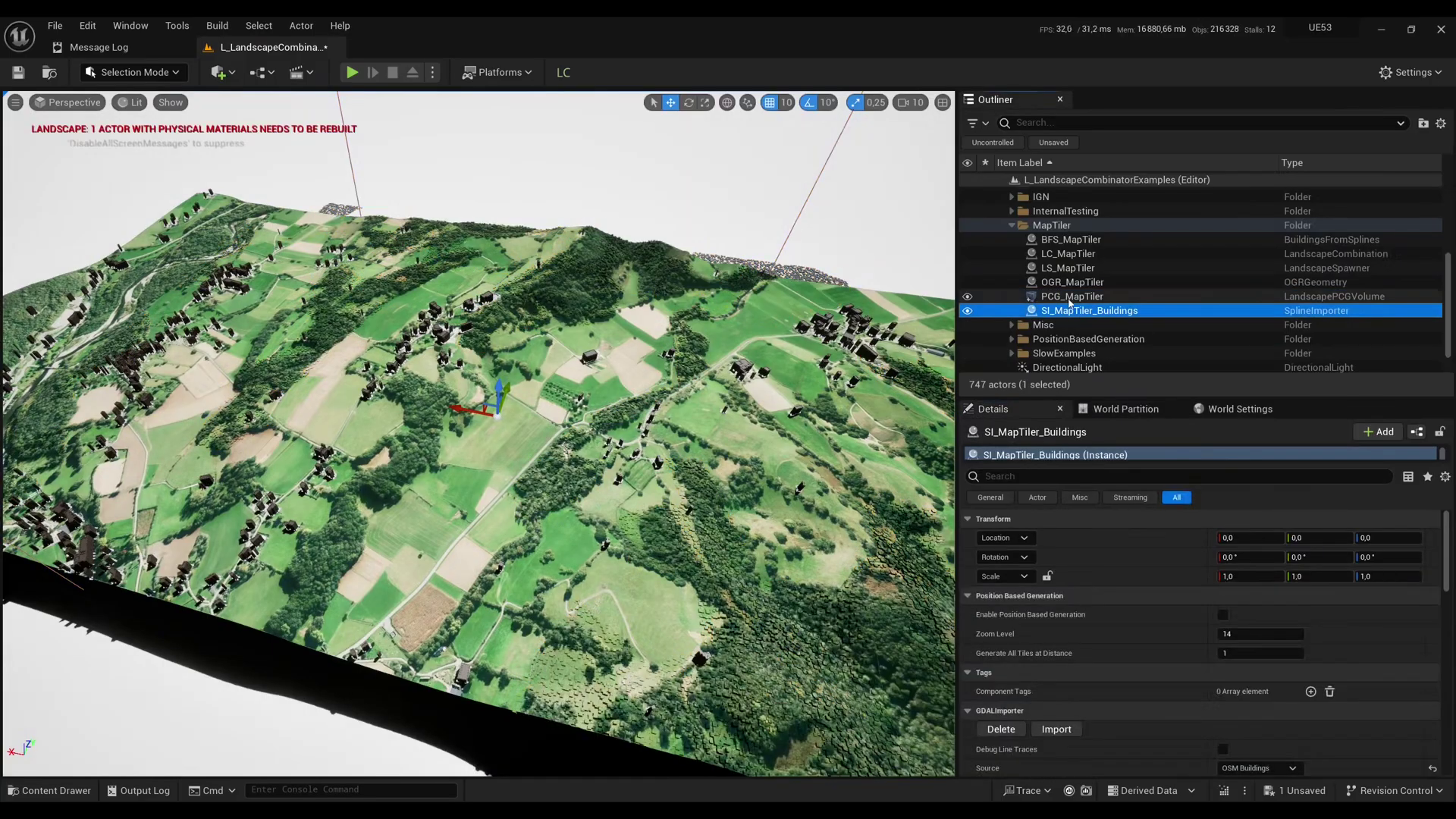
Inspect the meshes spawned in the forest areas from several angles and clean up the PCG_MapTiler output
click(1073, 298)
right_drag(828, 314, 872, 386)
click(1068, 268)
mouse_move(858, 334)
right_down()
mouse_move(868, 220)
mouse_move(865, 341)
right_up()
scroll(864, 243, down, 4)
scroll(864, 303, up, 4)
click(1066, 299)
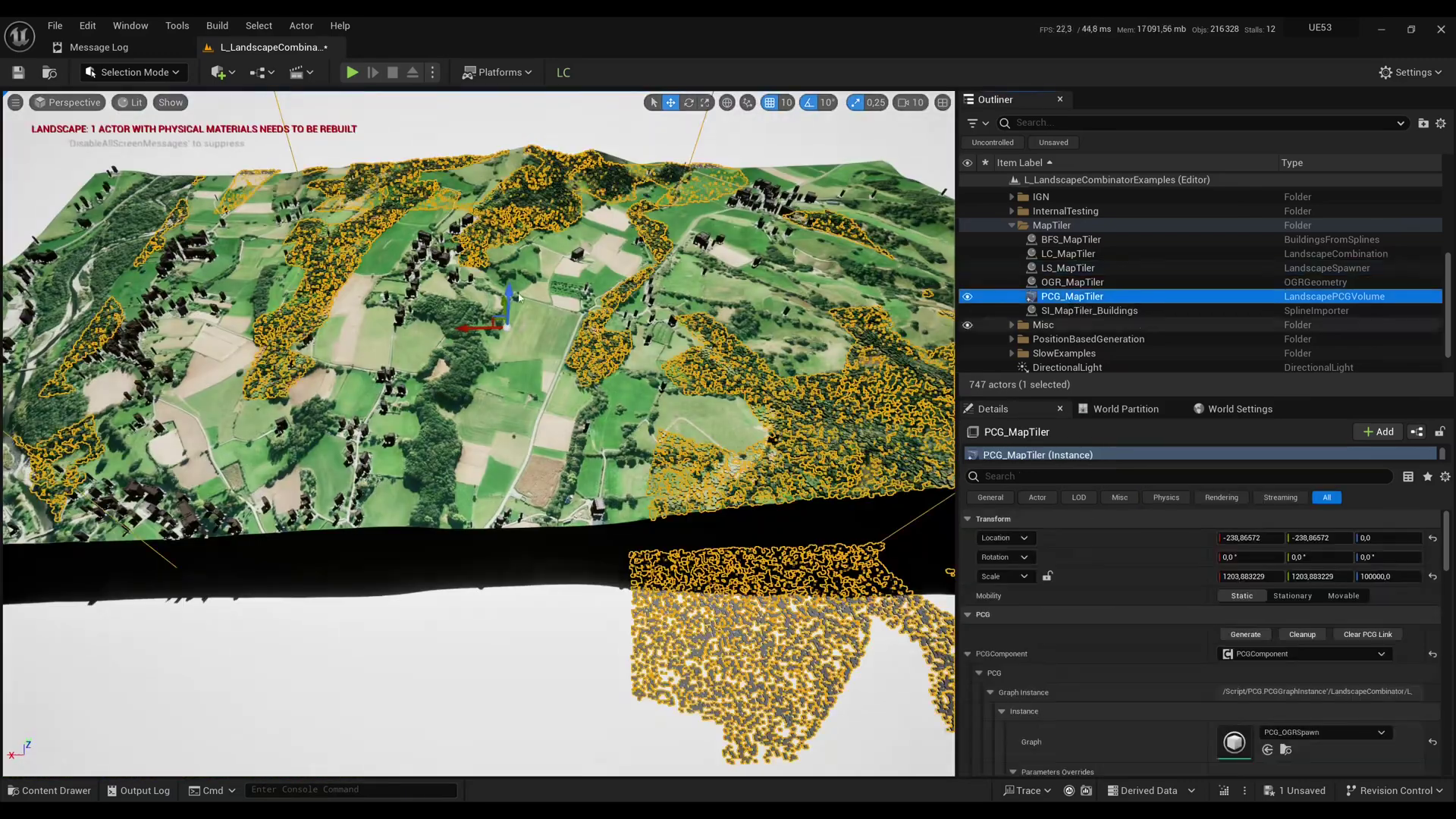
right_drag(491, 463, 451, 440)
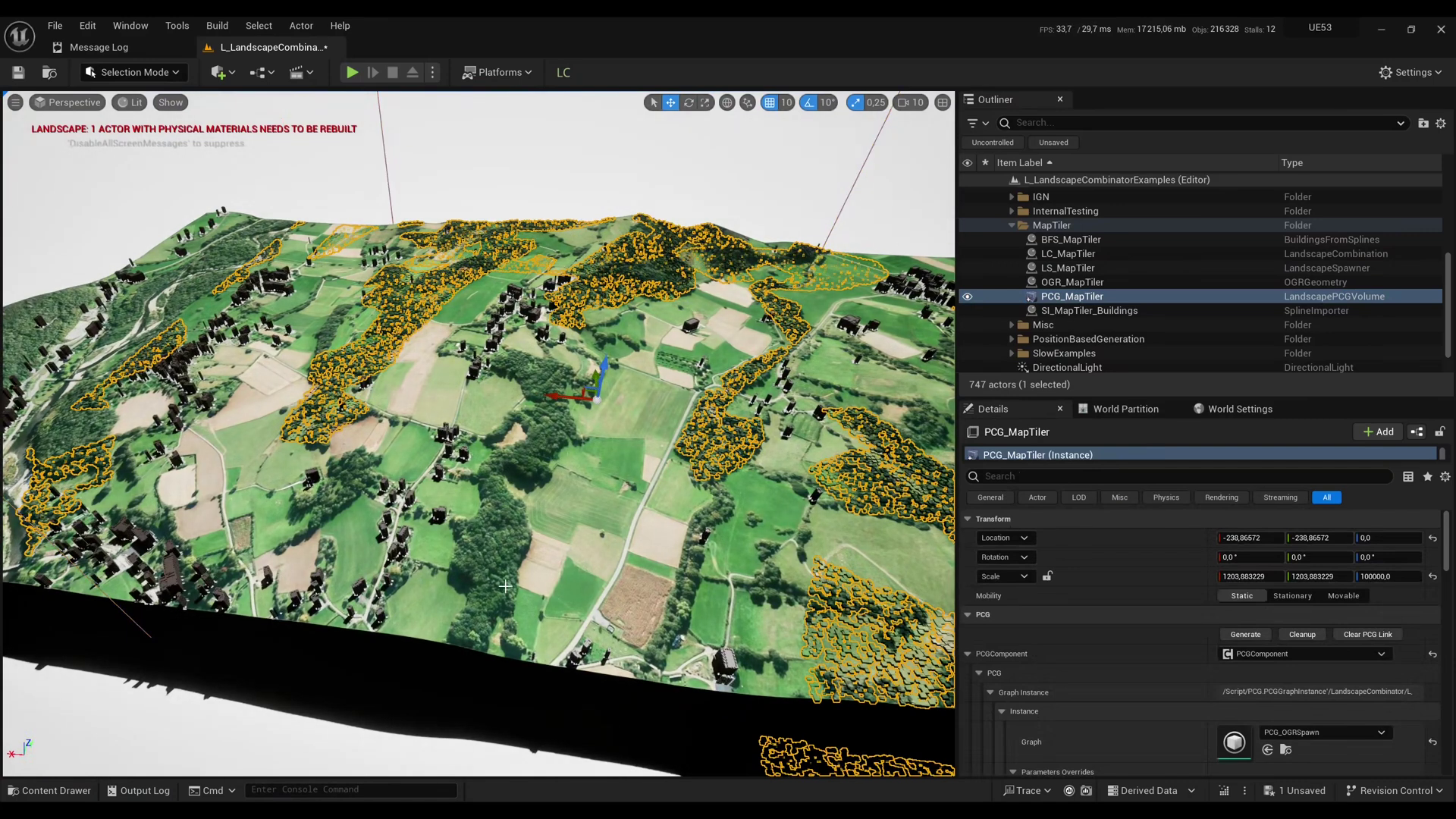
right_drag(485, 432, 523, 432)
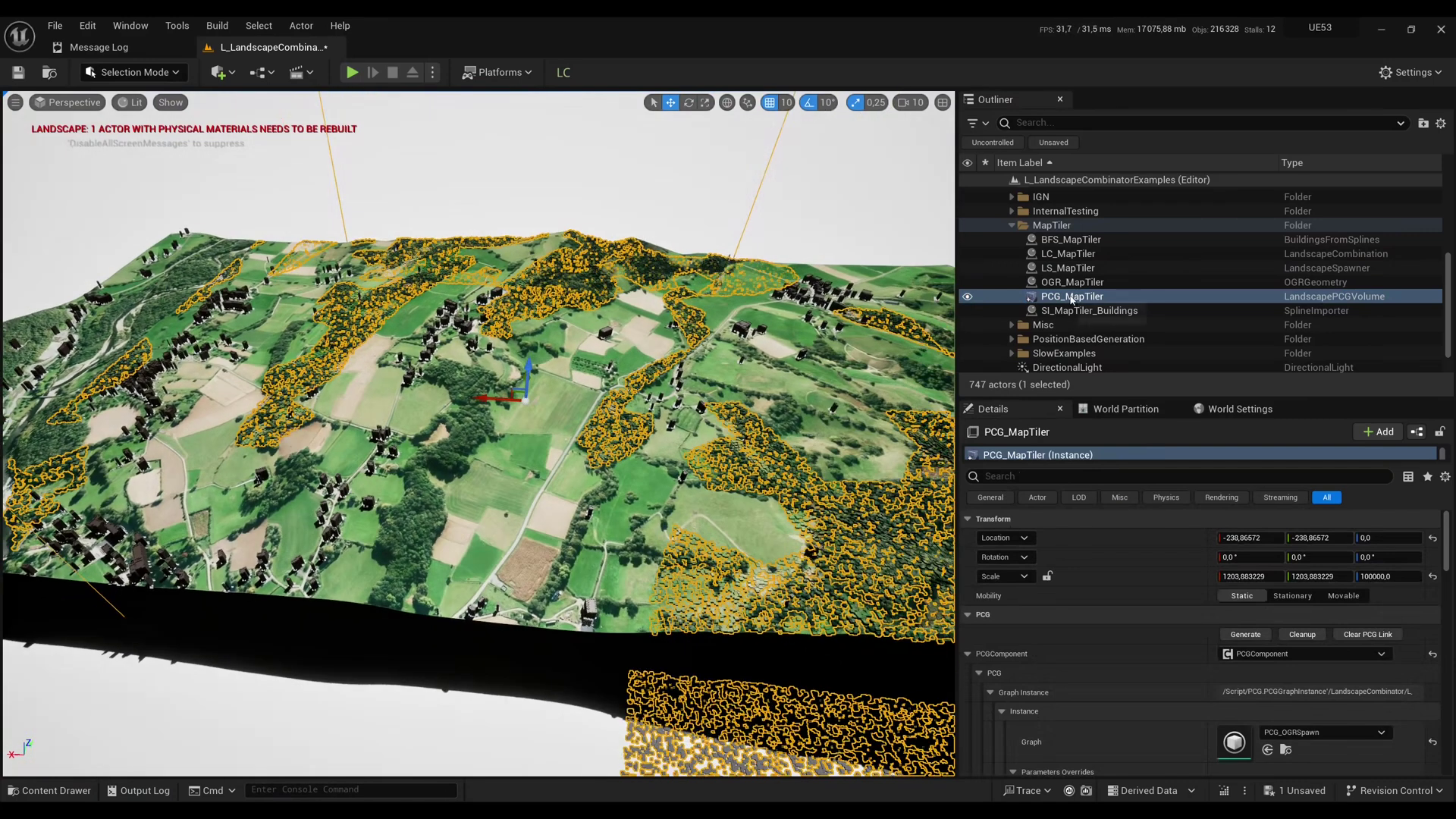
click(1303, 635)
Select LC_MapTiler, enlarge its details area and add two elements to its Generators array
click(1078, 254)
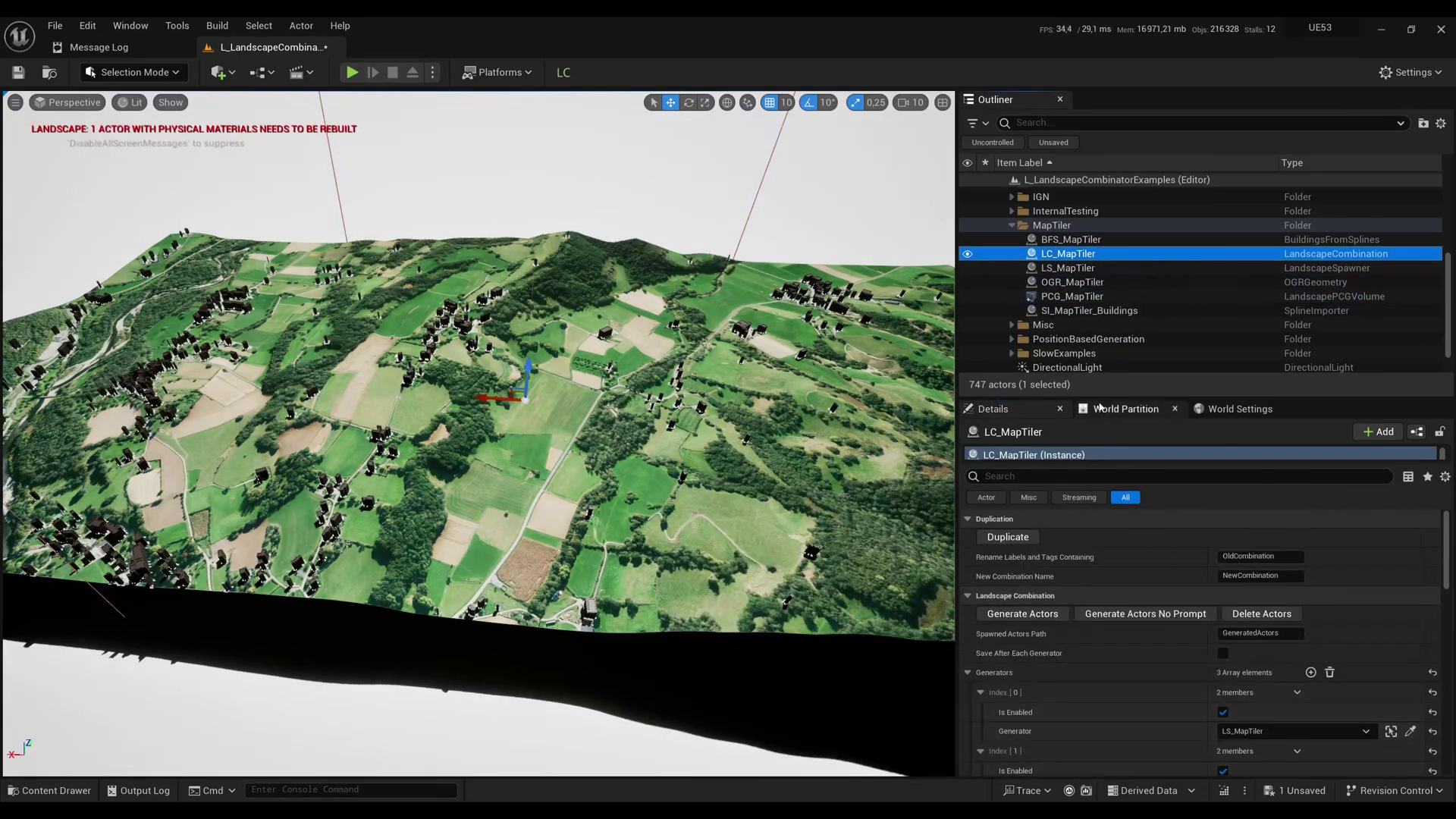
drag(1100, 396, 1100, 325)
scroll(1160, 679, down, 2)
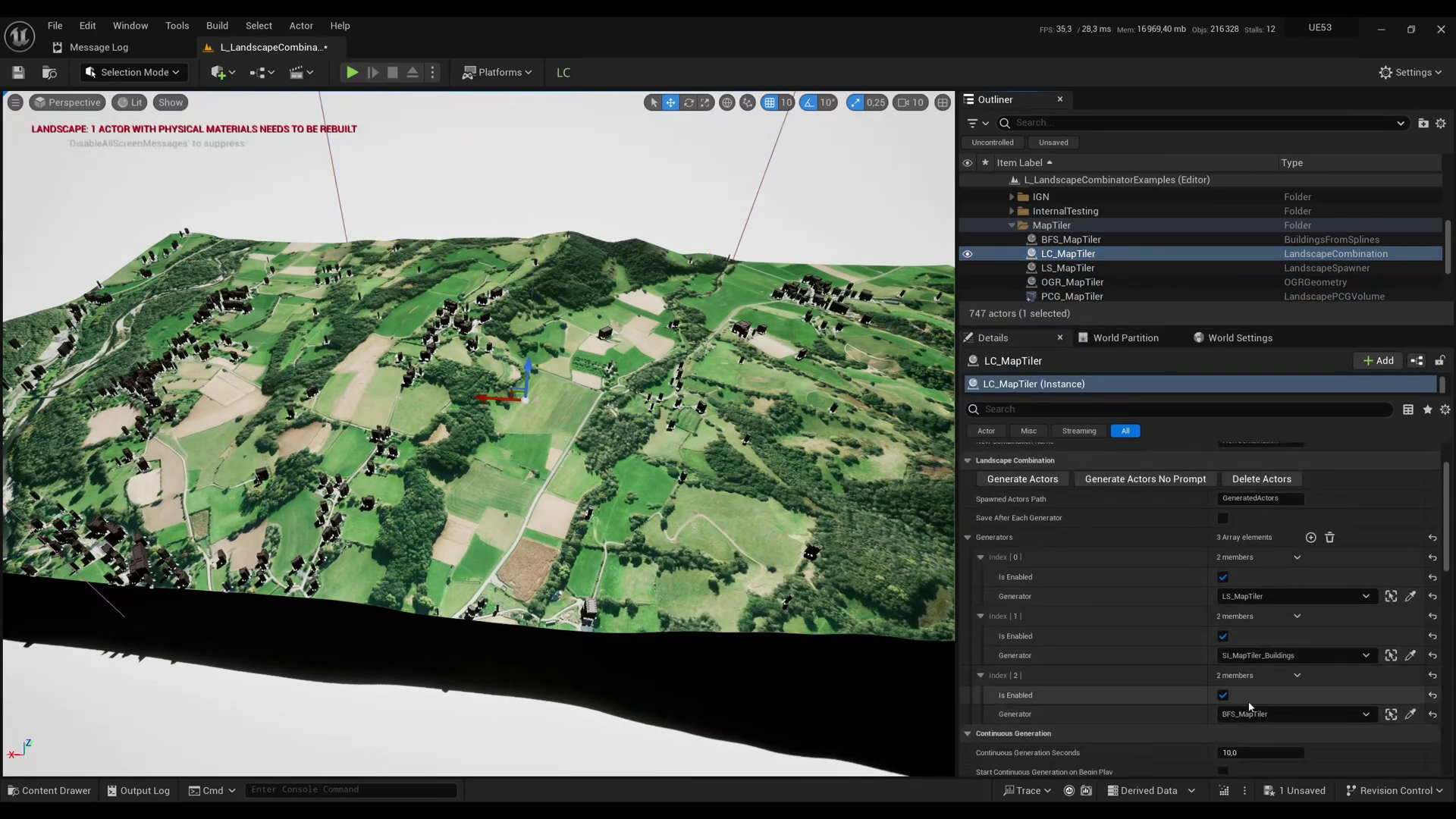
click(1310, 537)
click(1311, 537)
scroll(1282, 606, down, 3)
Assign OGR_MapTiler as the generator at index 3 and PCG_MapTiler at index 4
click(1242, 638)
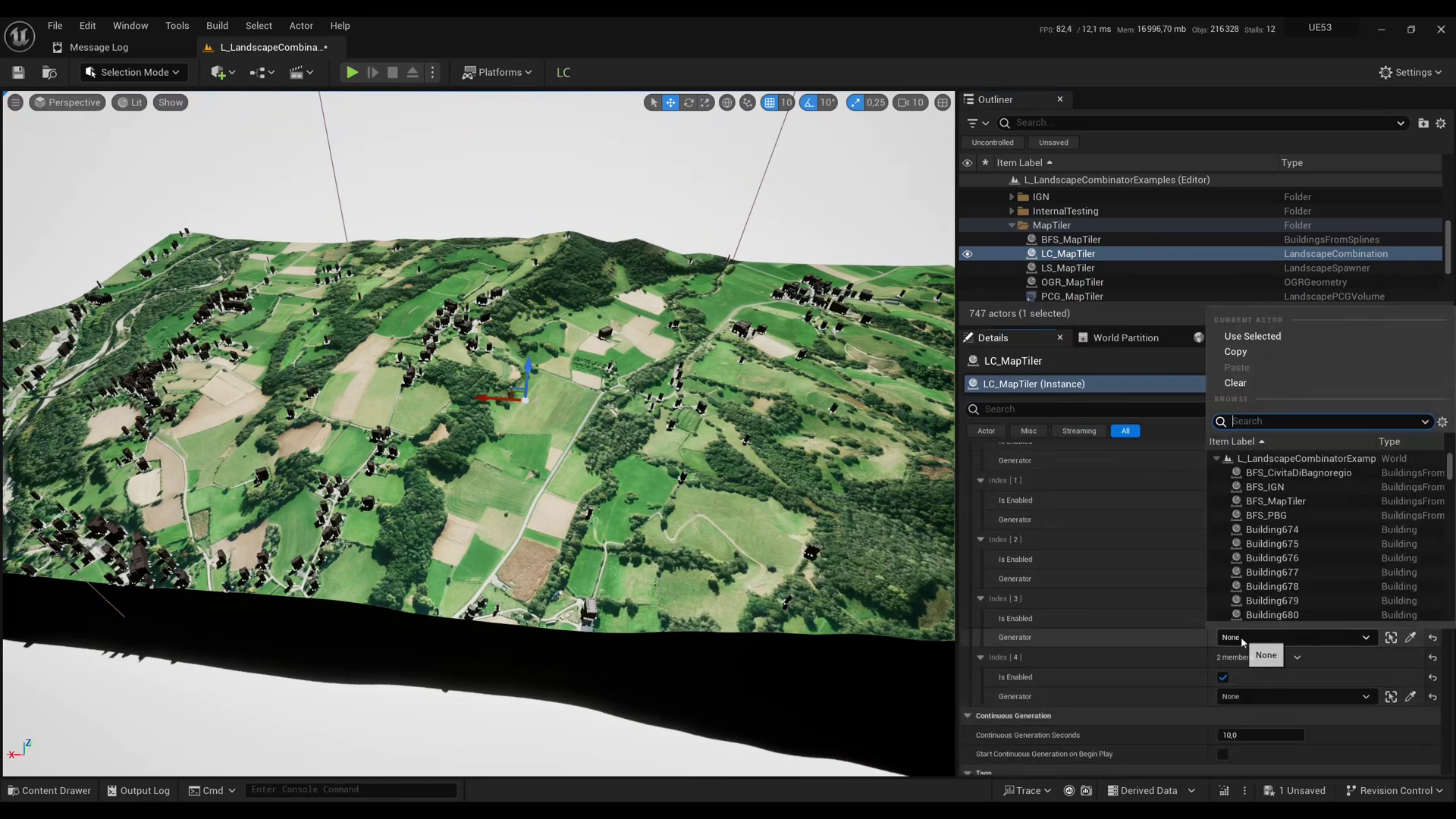
text(ogr)
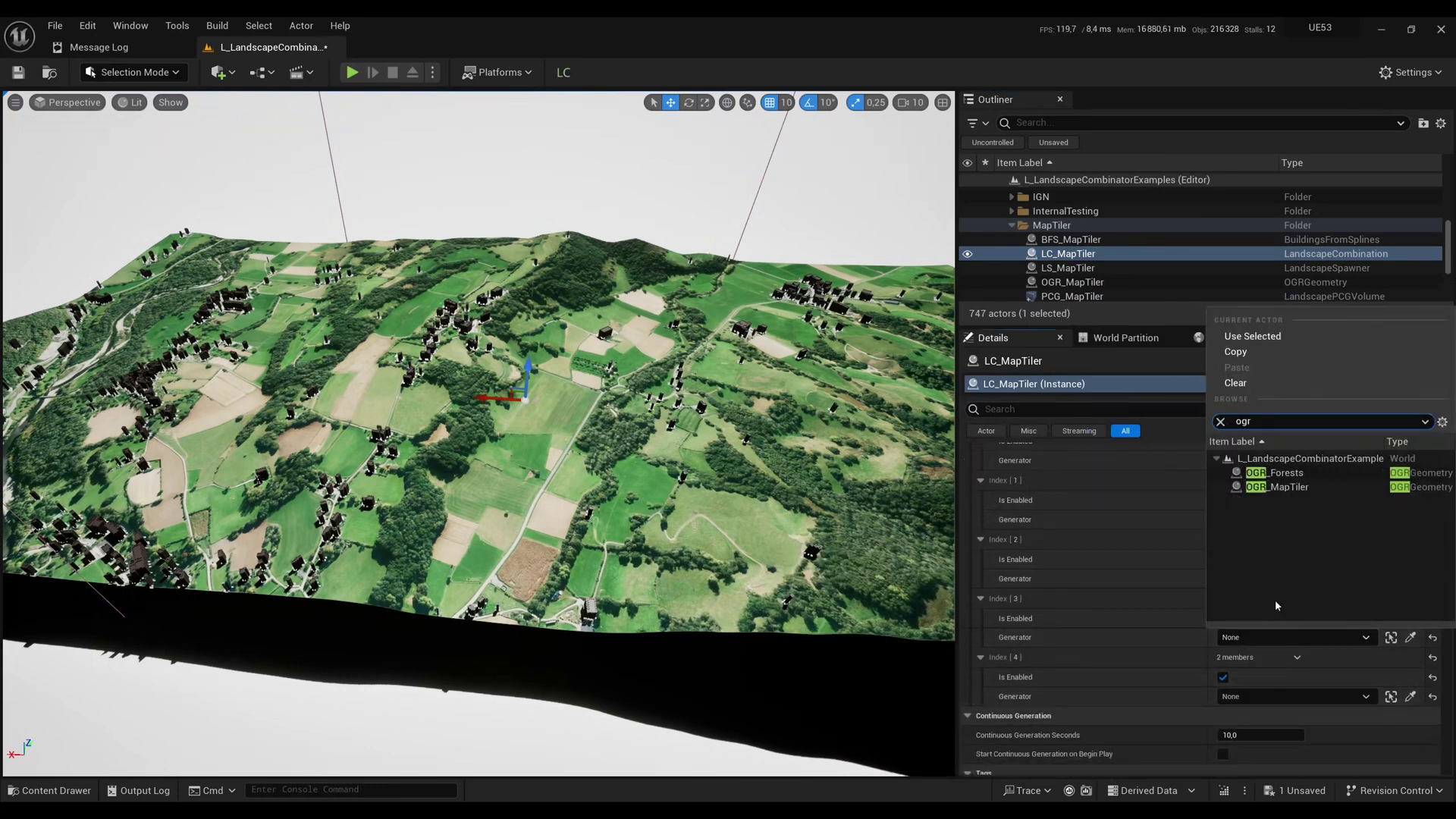
click(1287, 487)
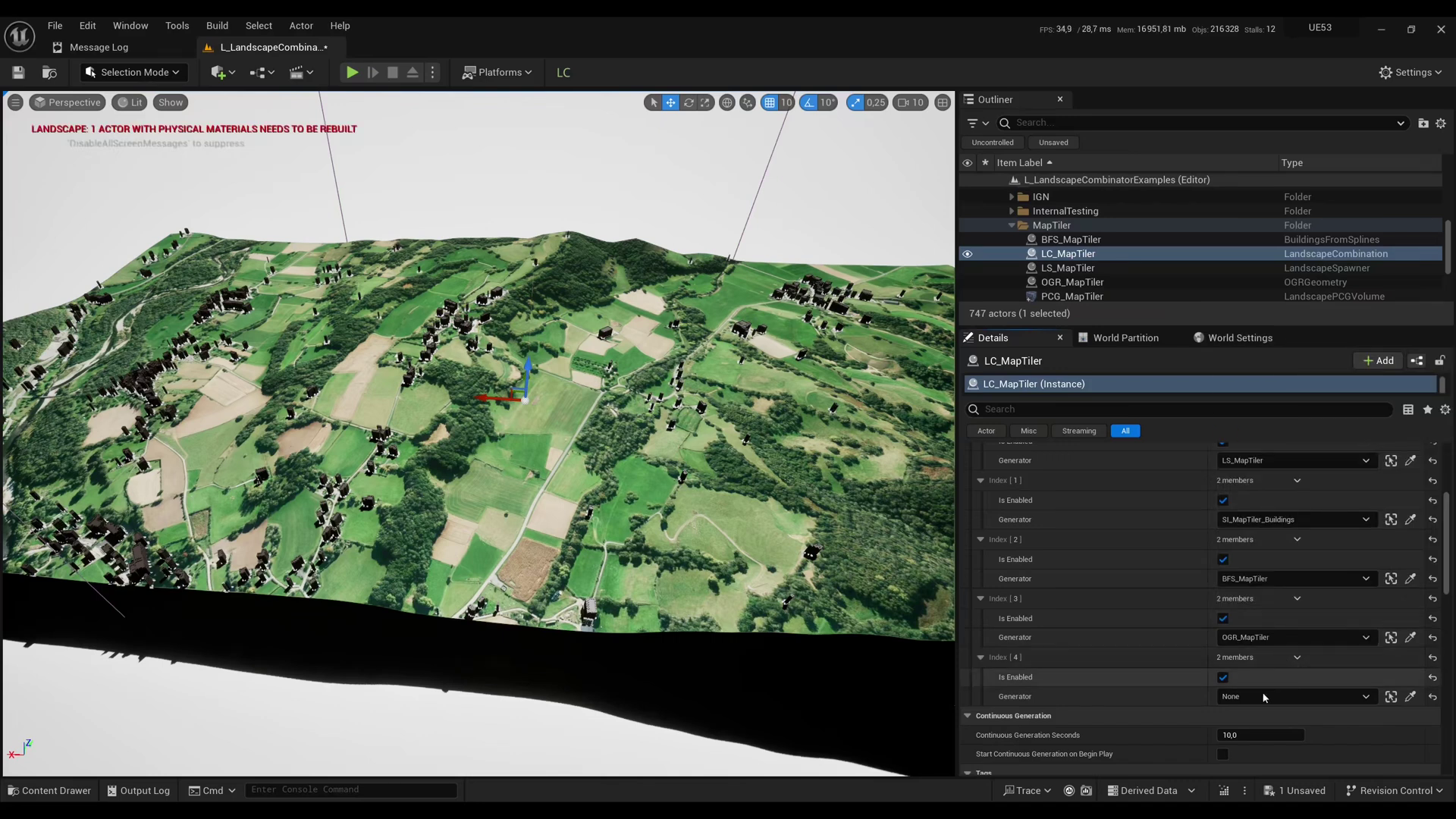
click(1264, 696)
click(1285, 676)
Delete all actors generated by LC_MapTiler, regenerate them without a prompt and inspect the resulting landscape
scroll(1285, 675, up, 2)
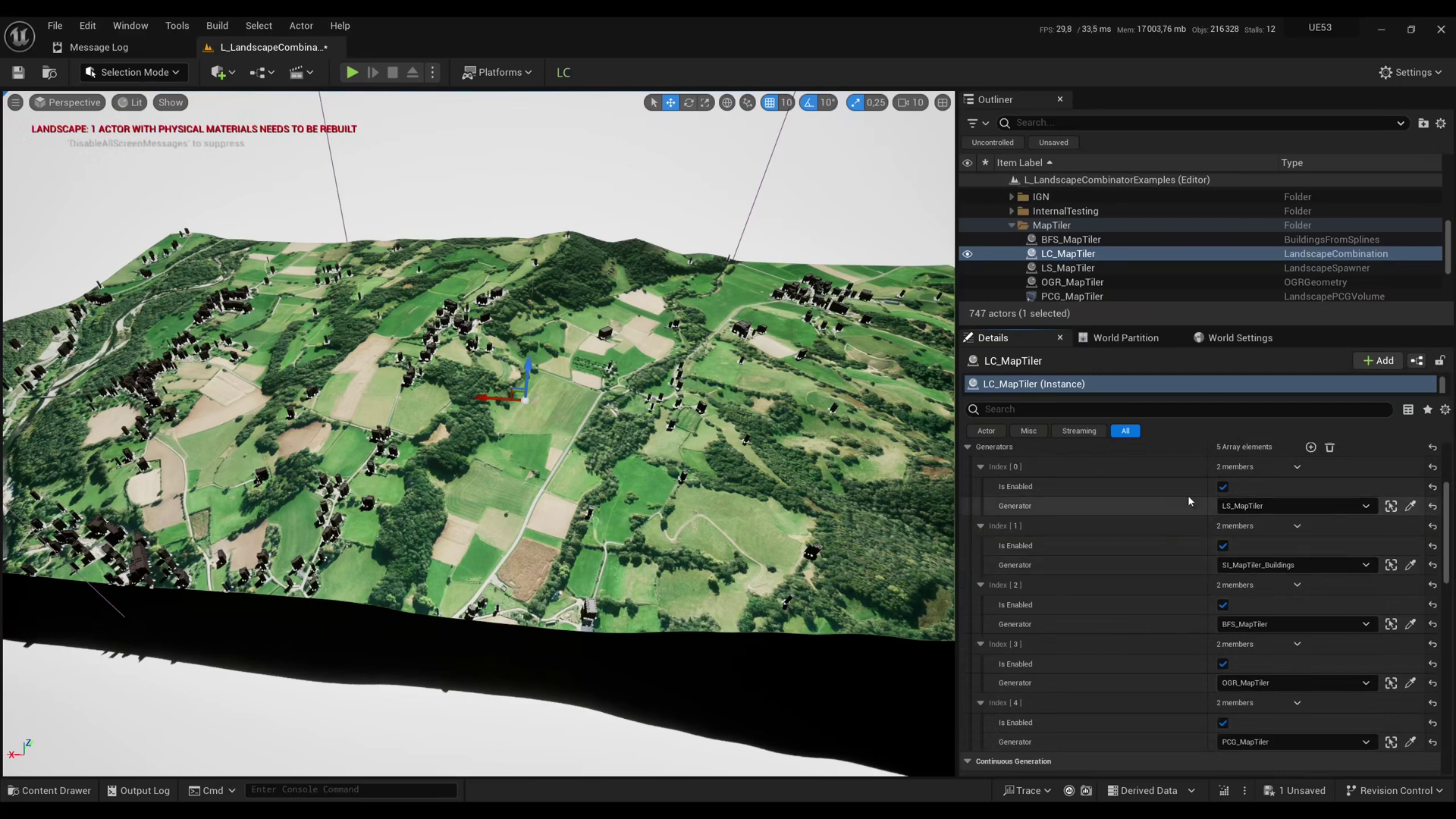
scroll(1244, 477, up, 1)
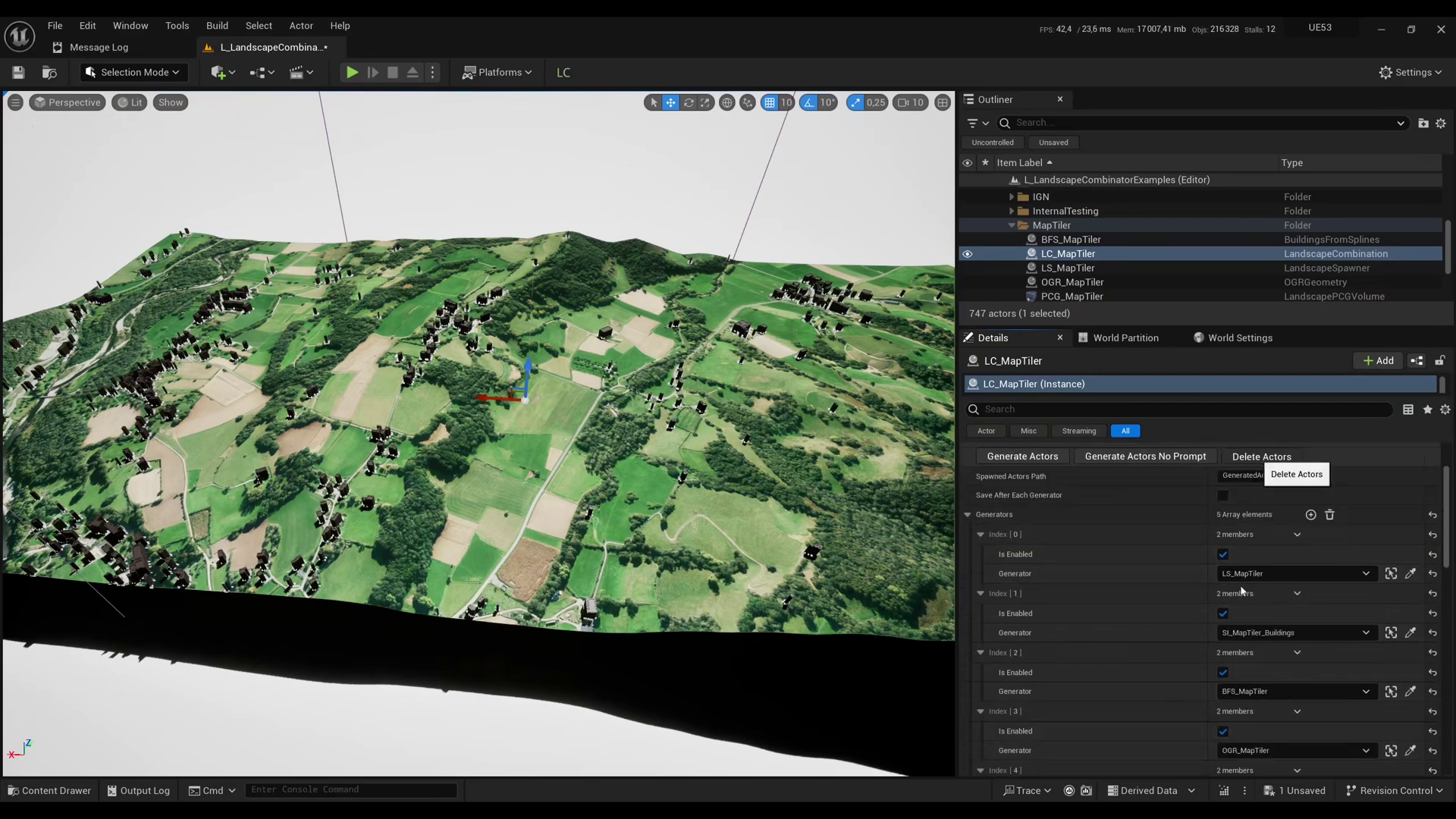
click(1261, 456)
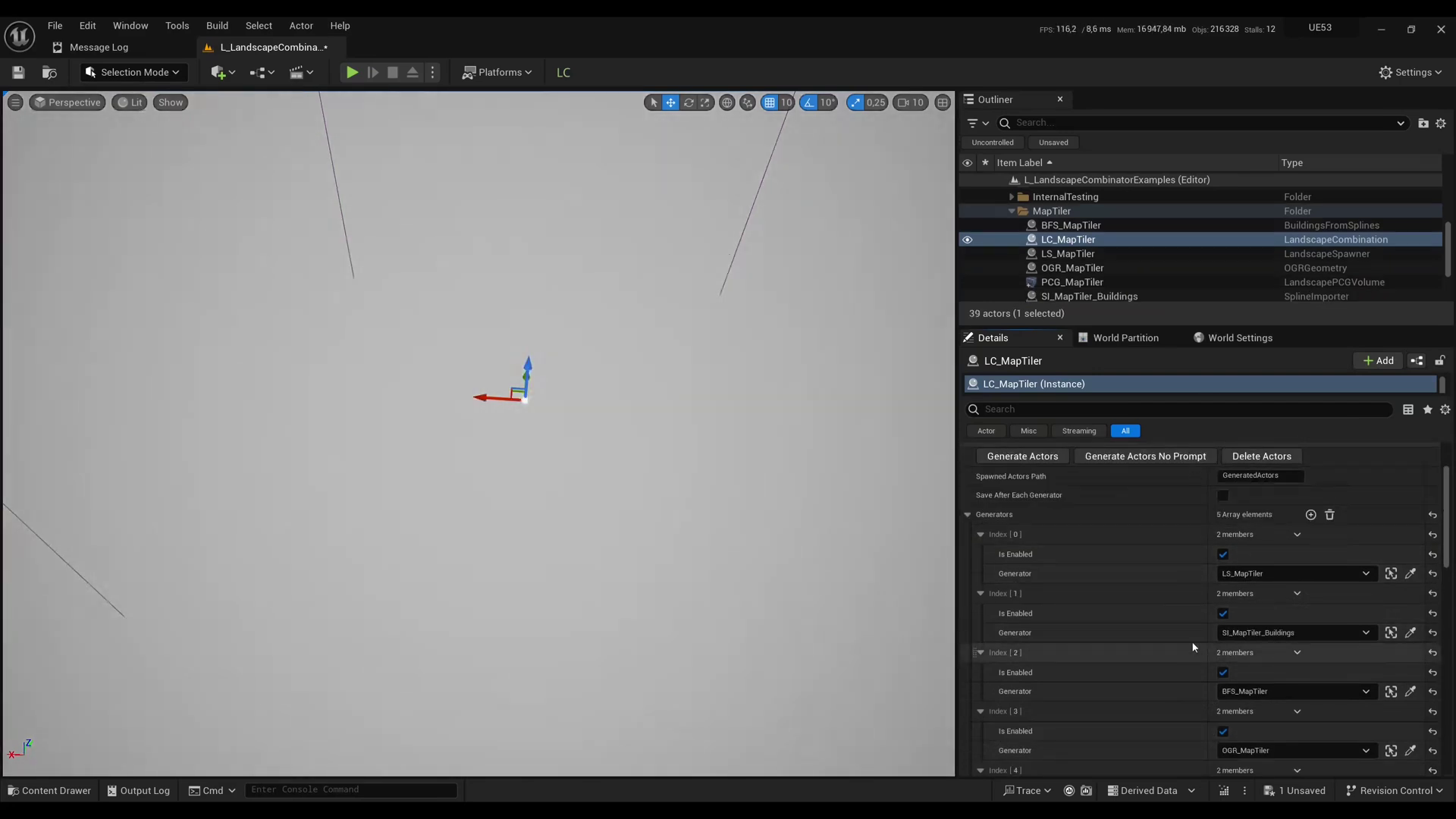
click(1157, 458)
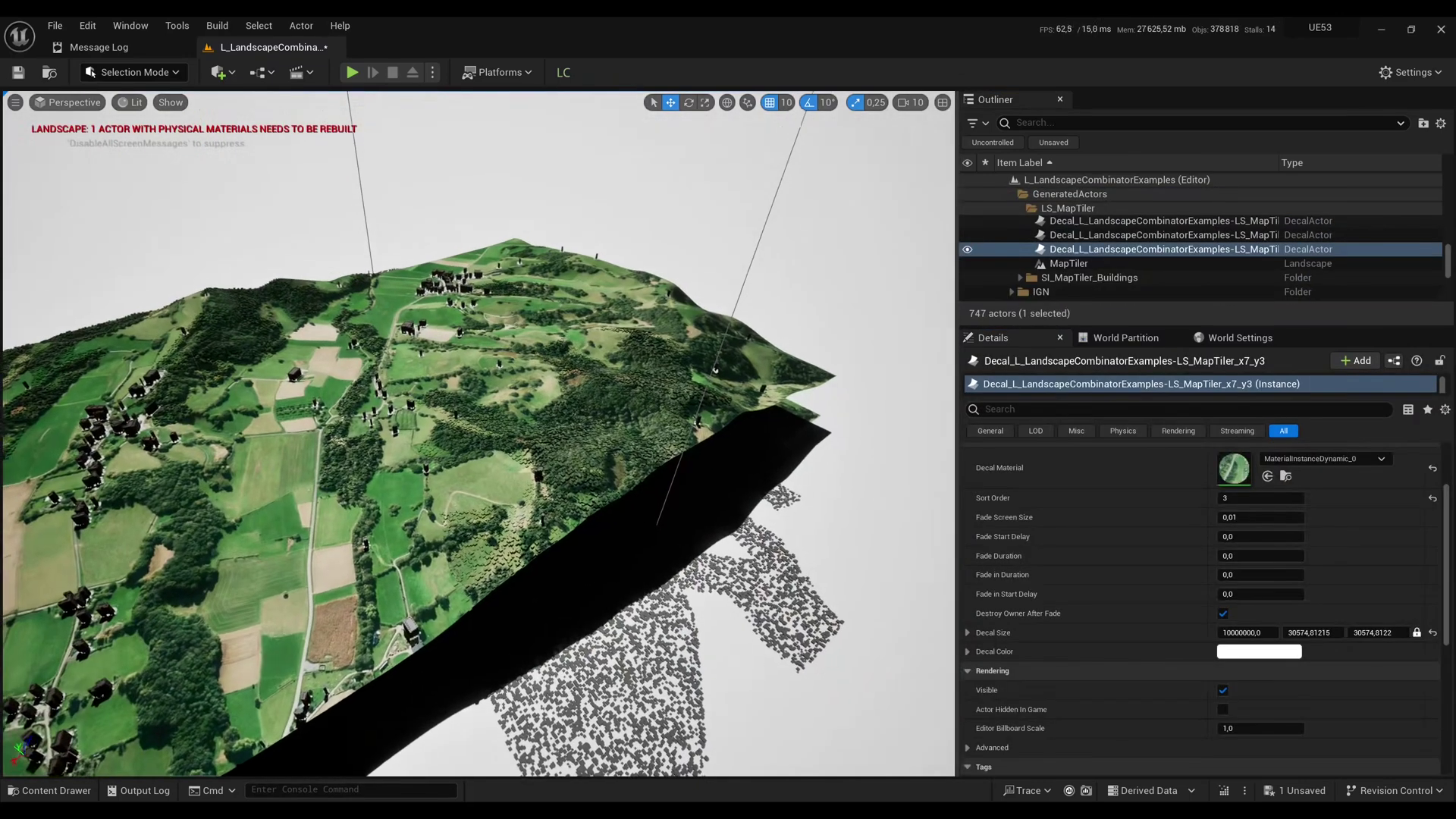
right_drag(479, 434, 280, 406)
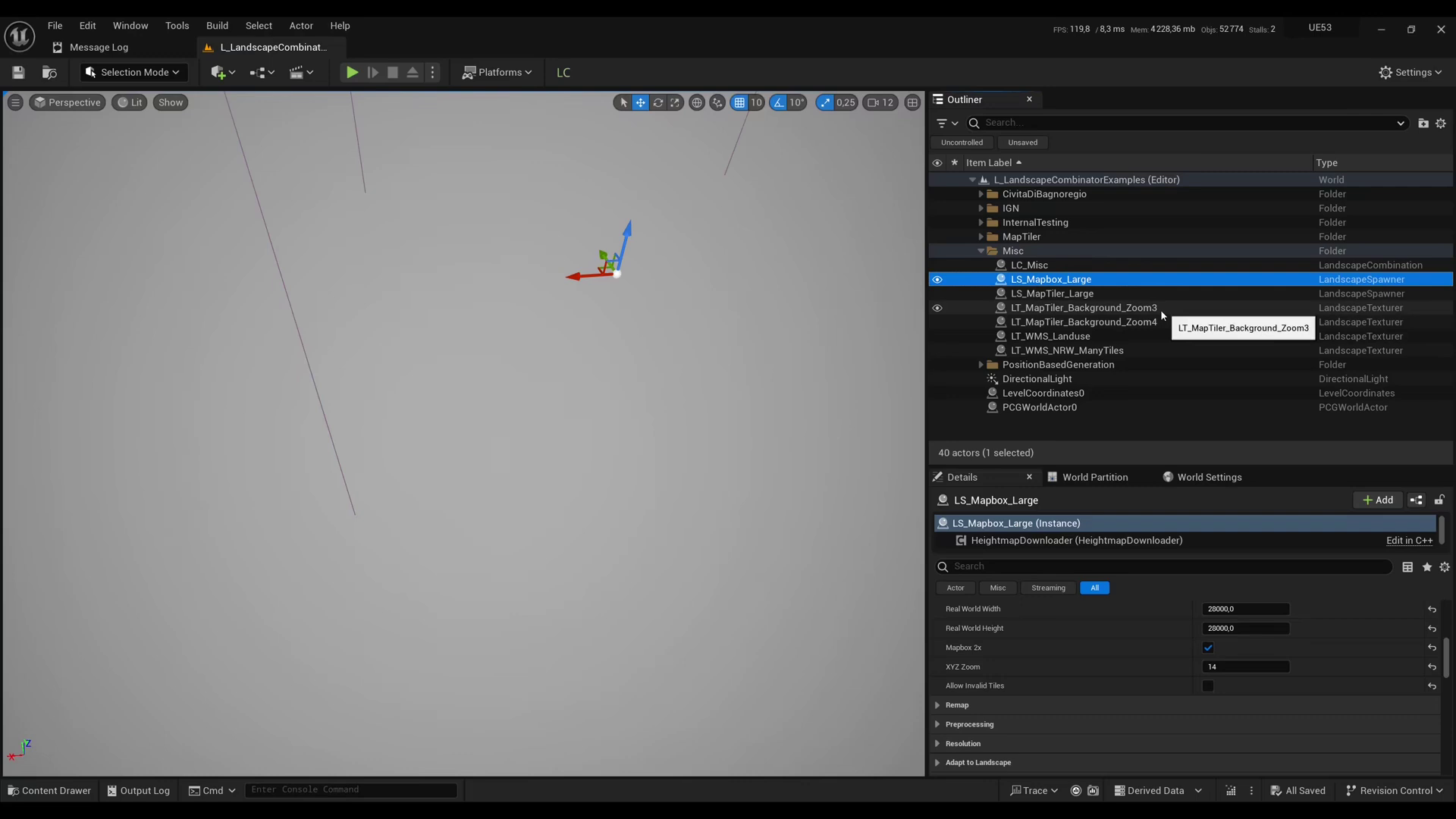
Select the LT_MapTiler_Background_Zoom3 landscape texturer, review its image source settings and create its decals
click(1123, 308)
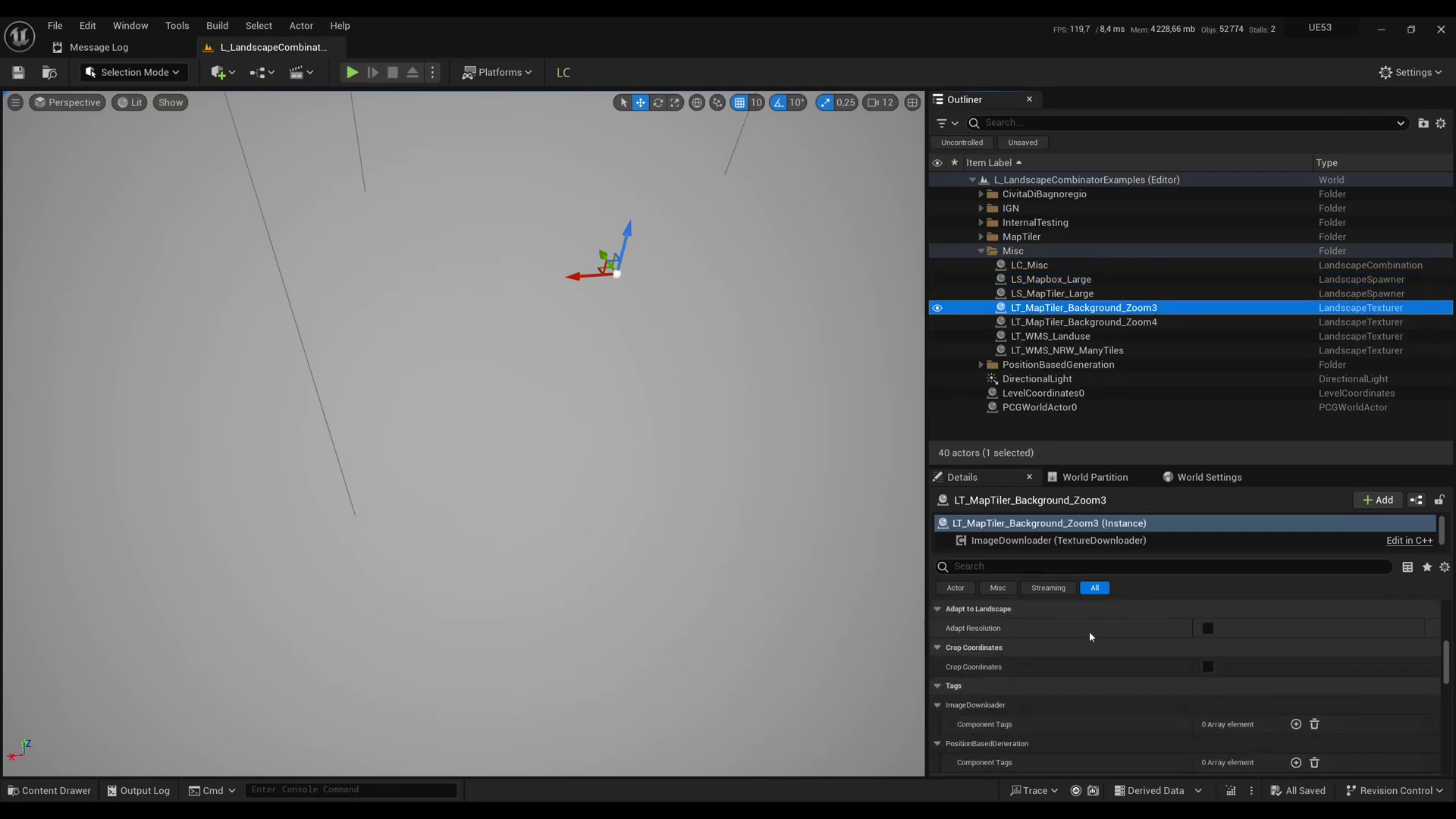
scroll(1090, 637, down, 2)
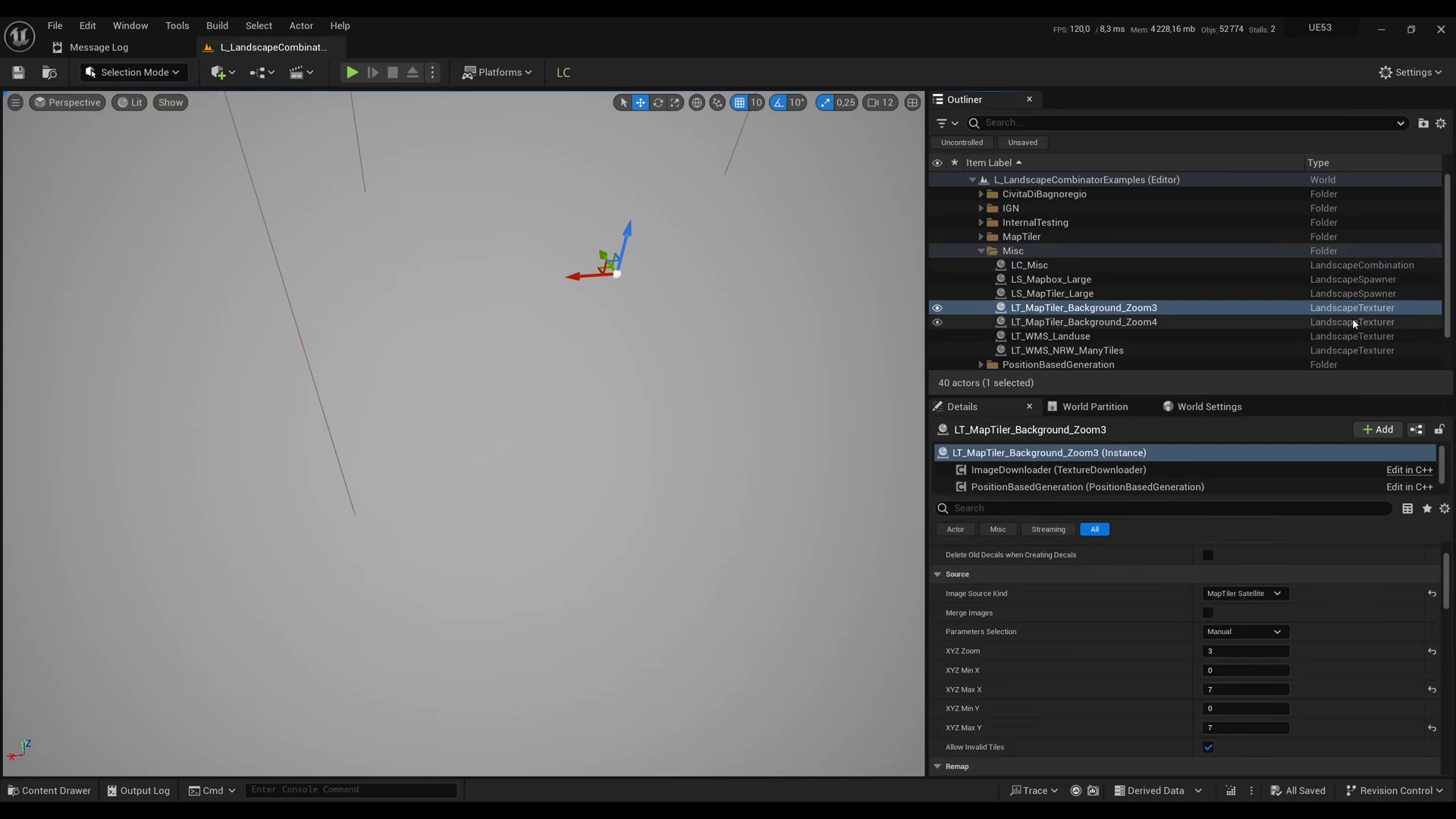
scroll(1151, 625, up, 2)
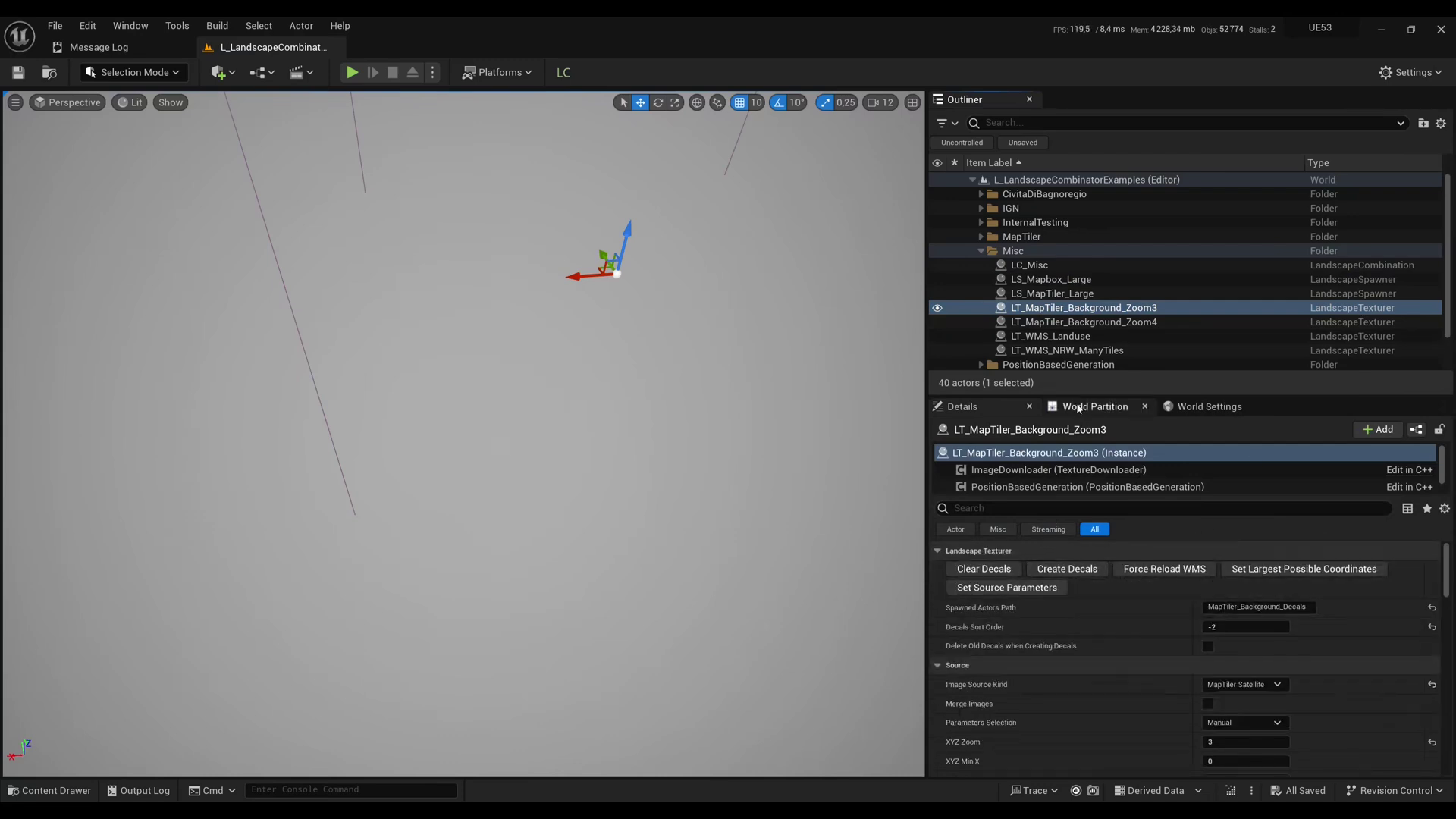
mouse_move(1091, 397)
mouse_down()
mouse_move(1091, 362)
mouse_move(1092, 380)
mouse_up()
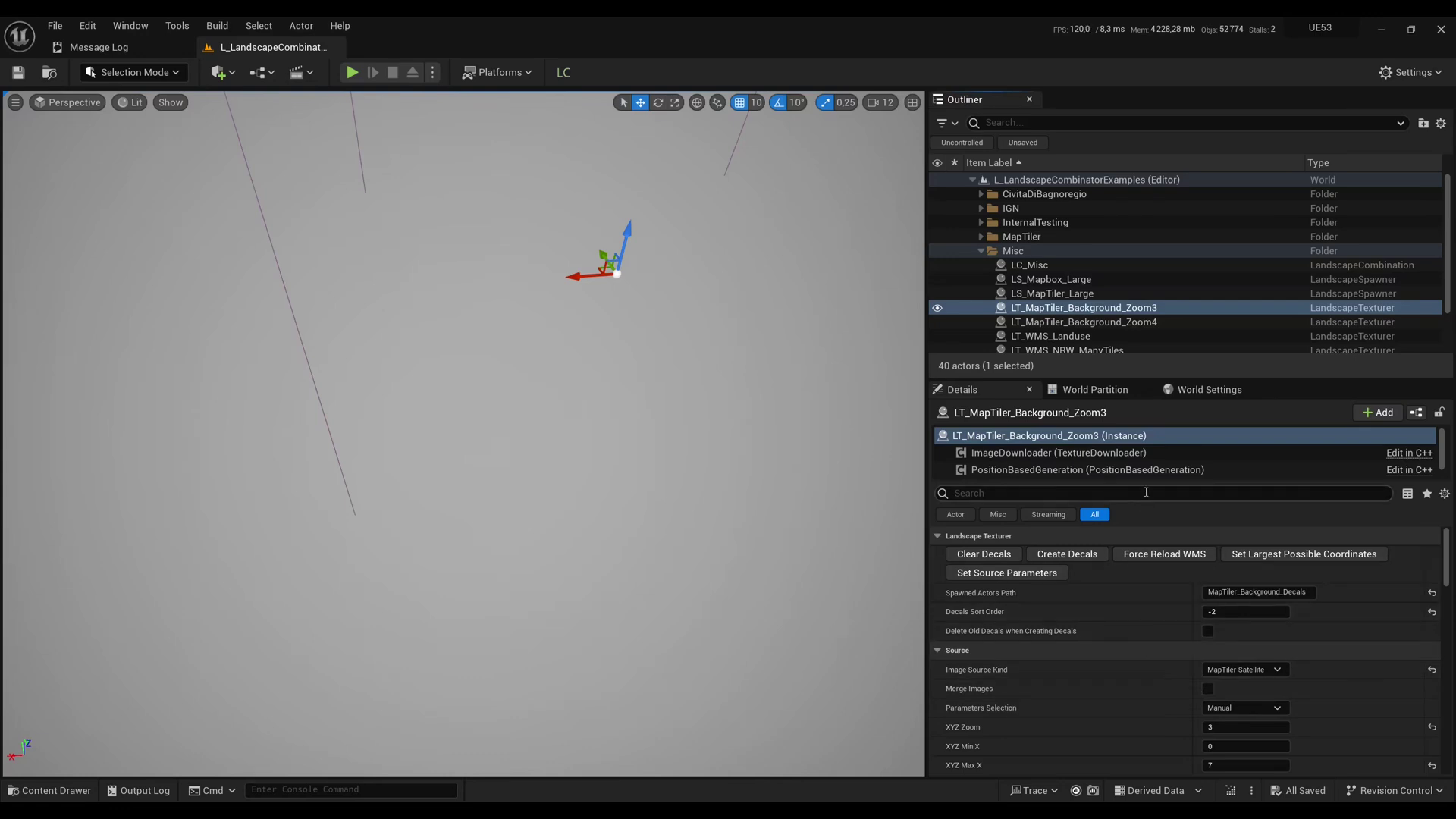
drag(1135, 380, 1135, 367)
scroll(1244, 664, down, 2)
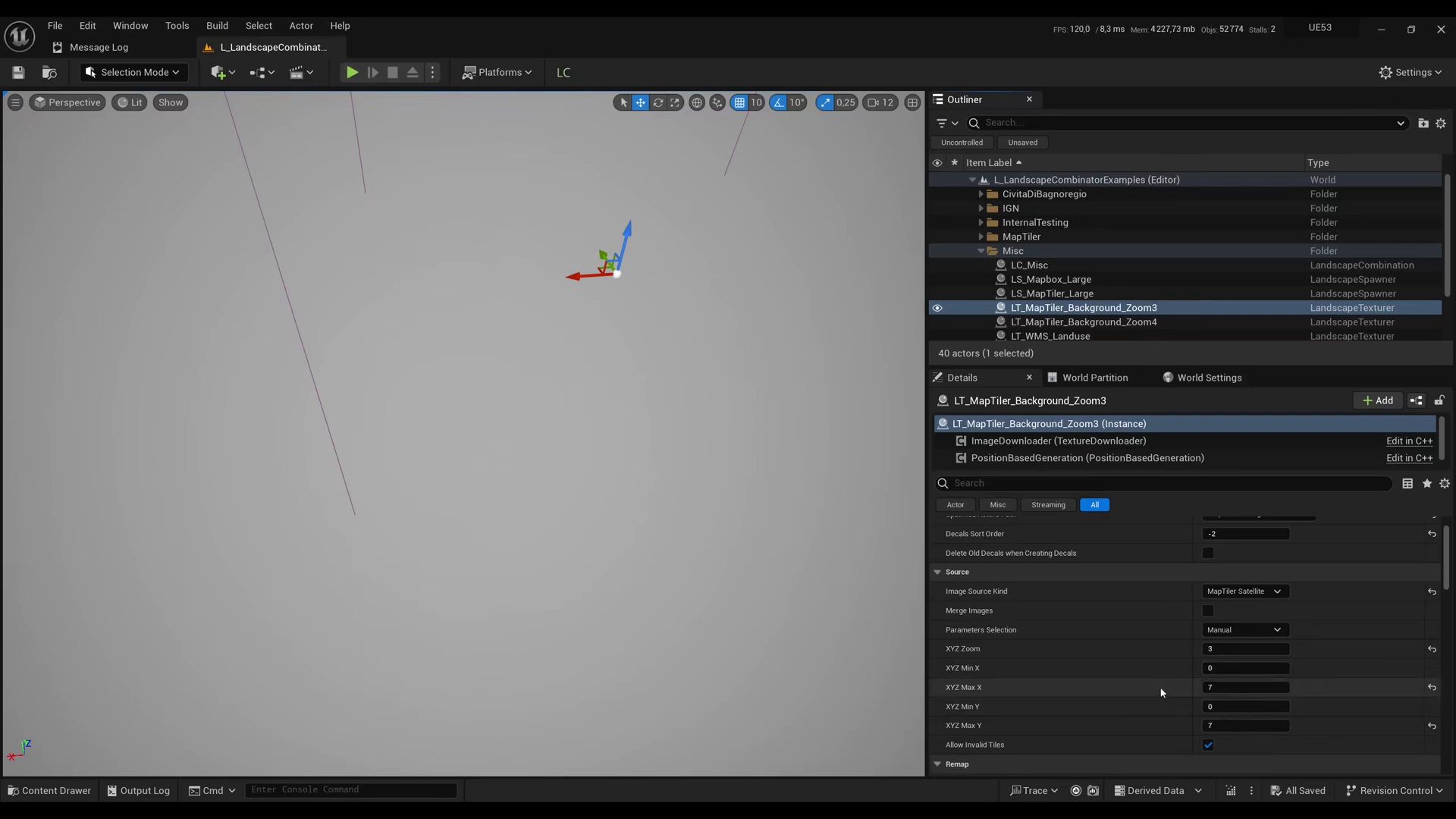
scroll(1161, 692, up, 3)
click(1067, 544)
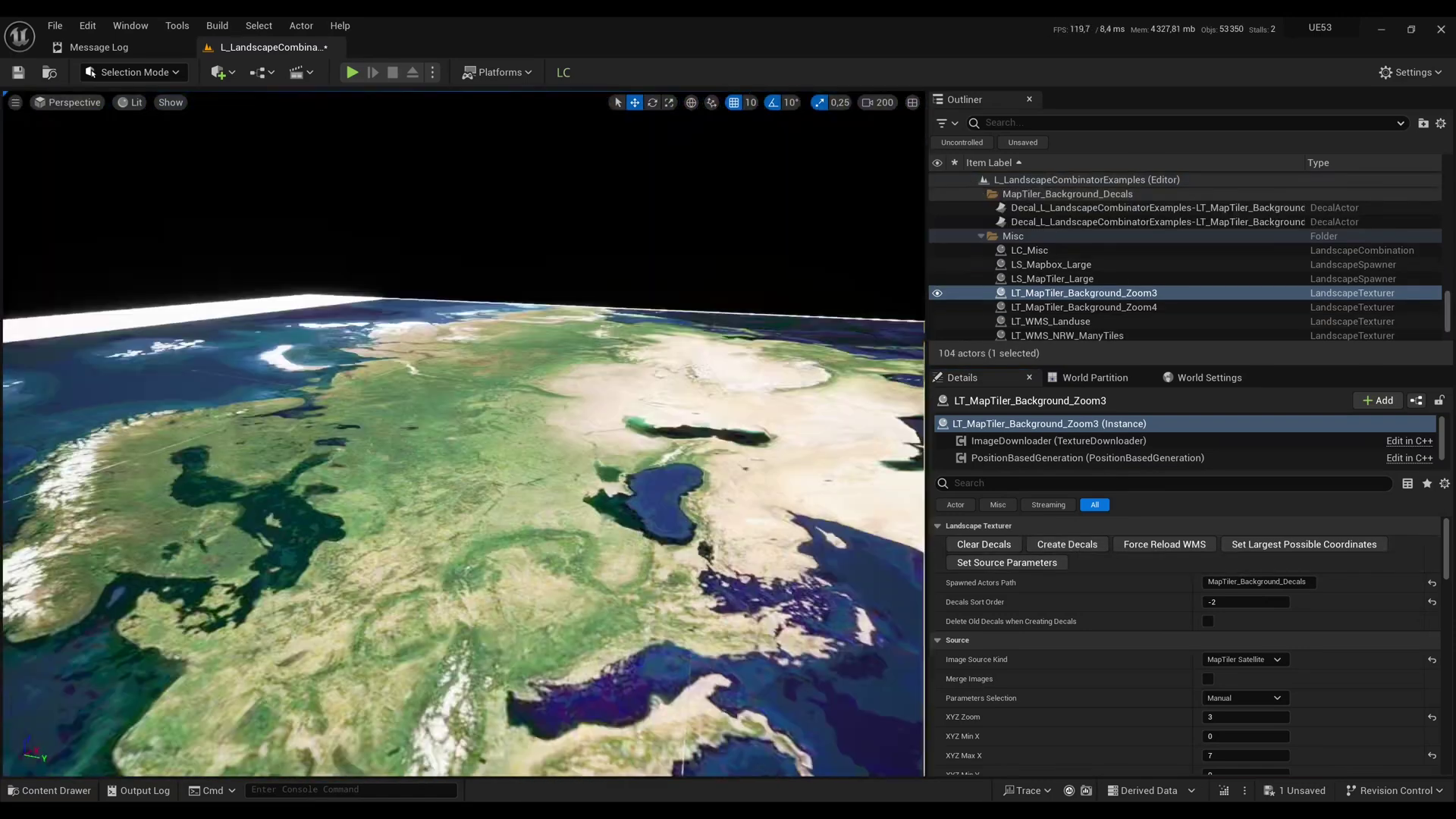
Add a Location Volume over western France and set its scale to 50000 on all axes
right_drag(464, 434, 732, 567)
key(s)
scroll(773, 577, up, 1)
key(w)
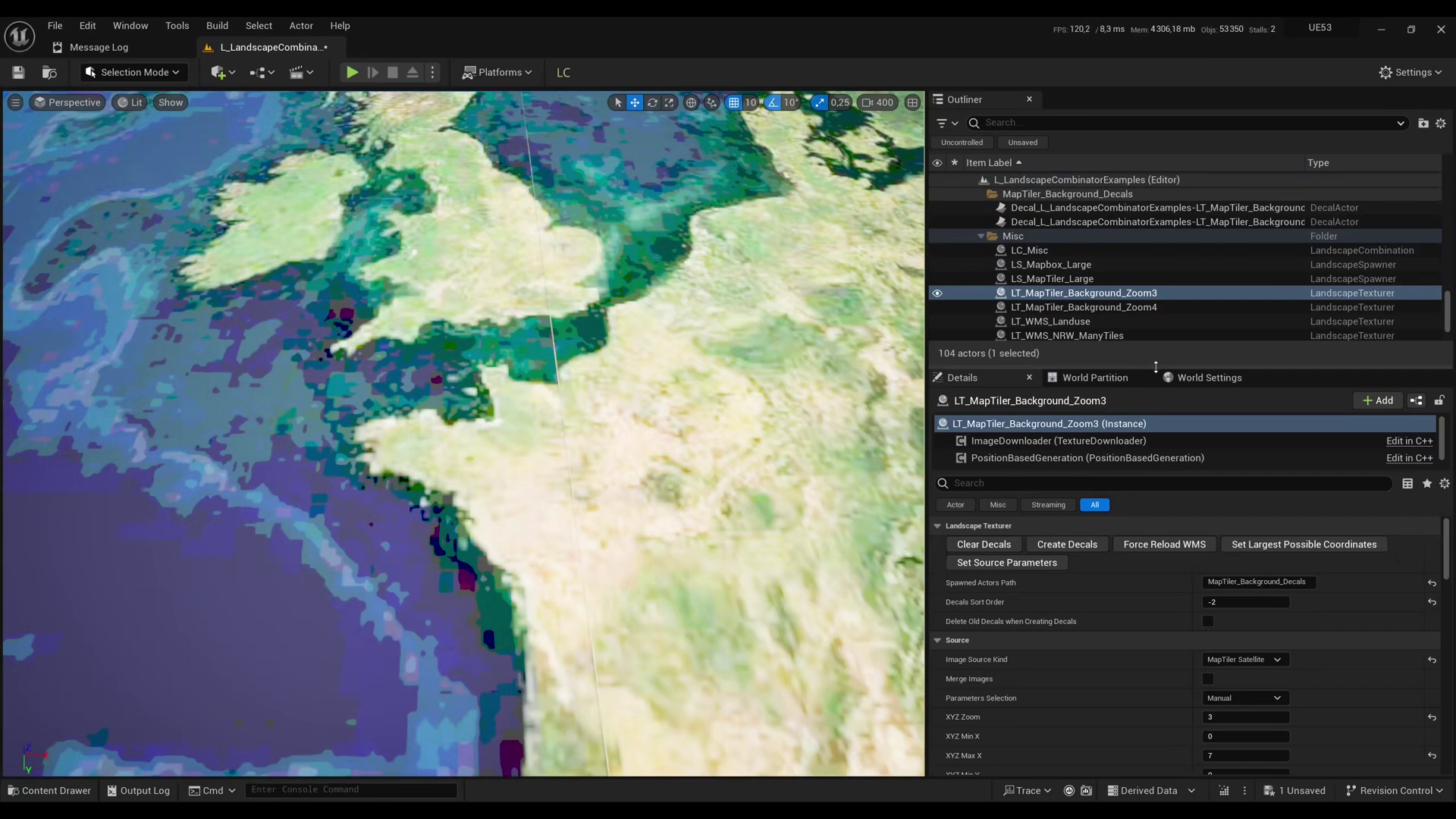
drag(1156, 368, 1156, 441)
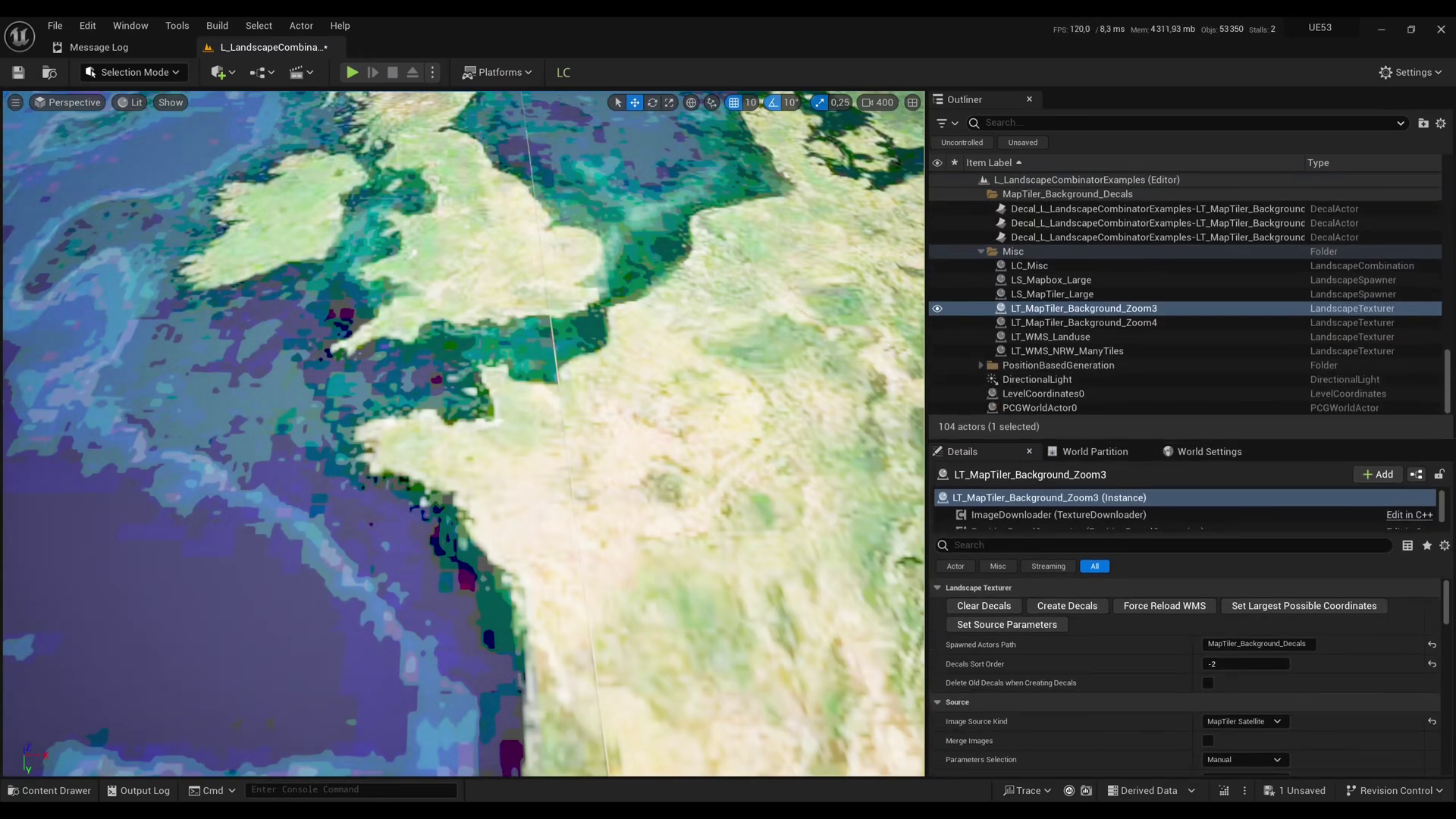
right_drag(683, 439, 728, 438)
click(222, 73)
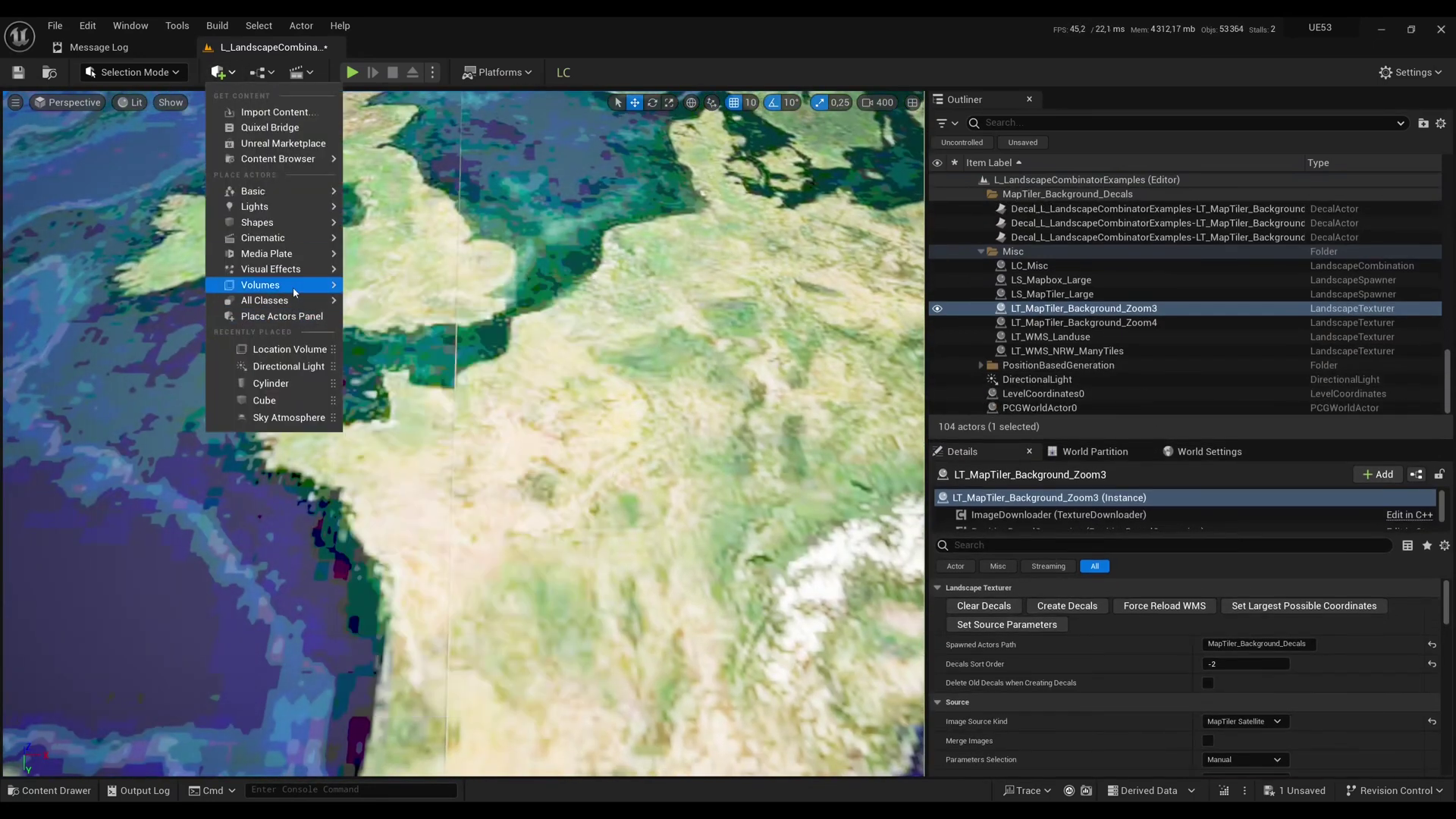
mouse_move(292, 287)
click(576, 498)
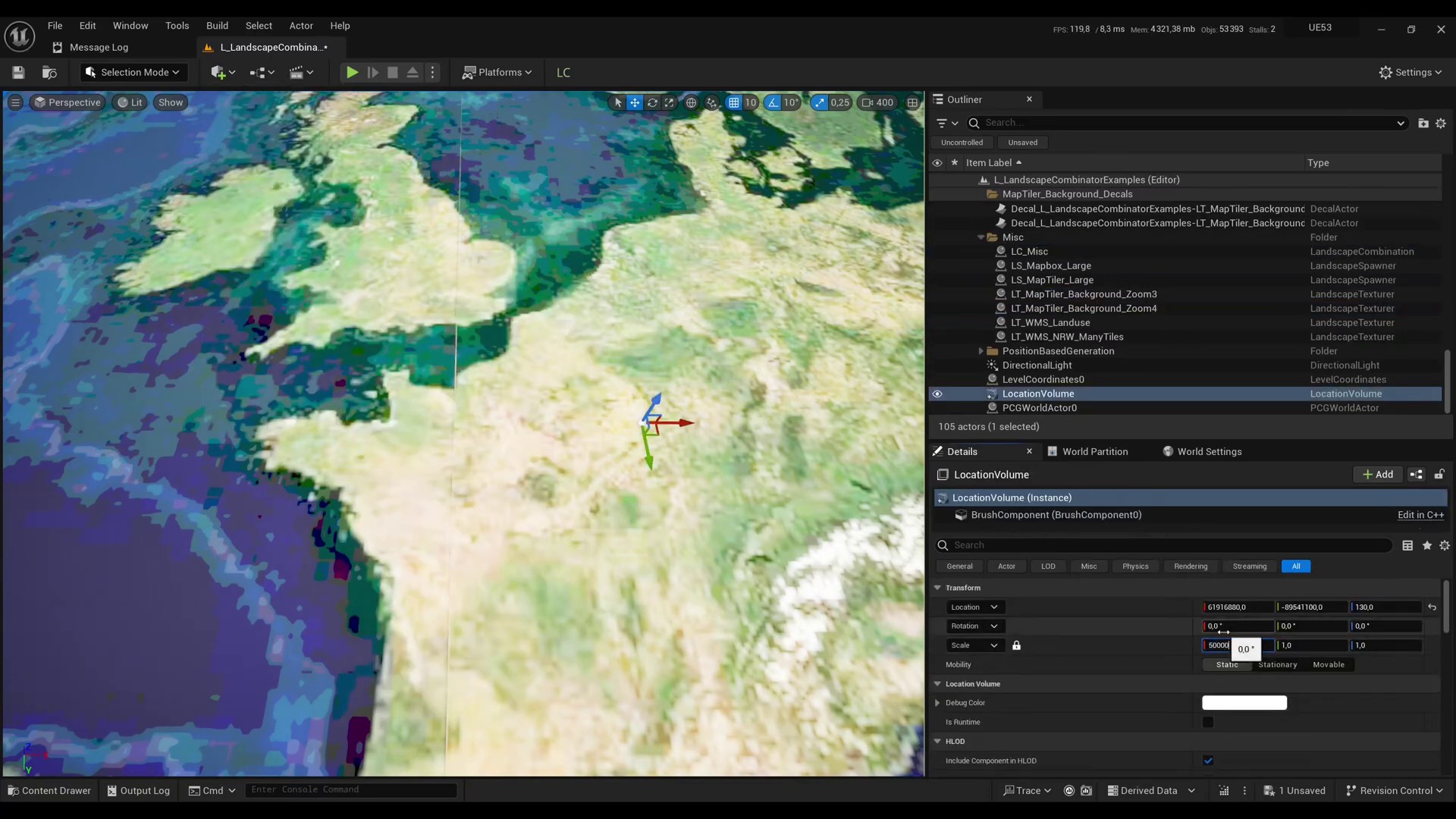
drag(658, 433, 448, 536)
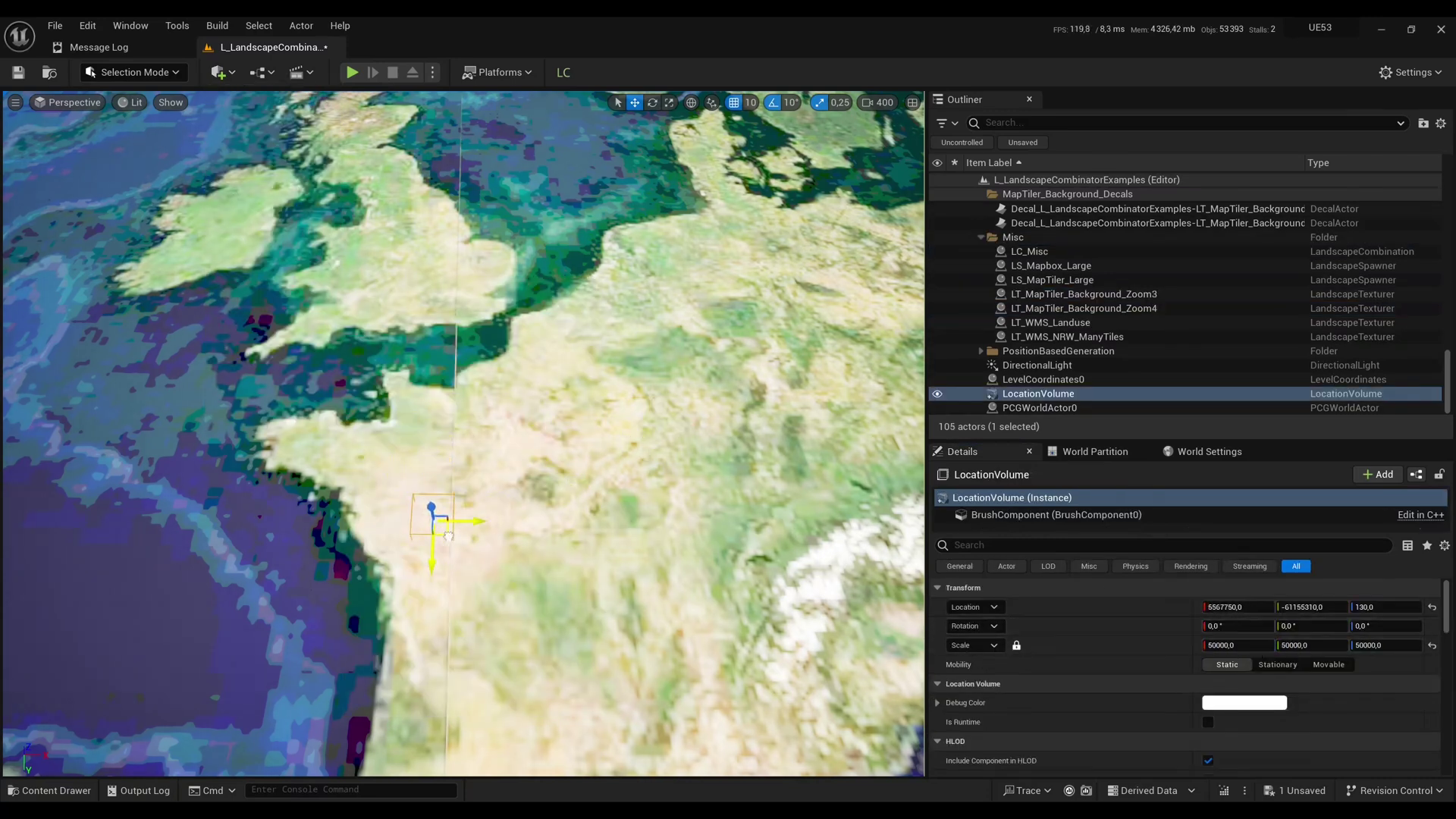
Duplicate the LT_MapTiler_Background_Zoom4 landscape texturer and rename the copy LT_MapTiler
click(1085, 308)
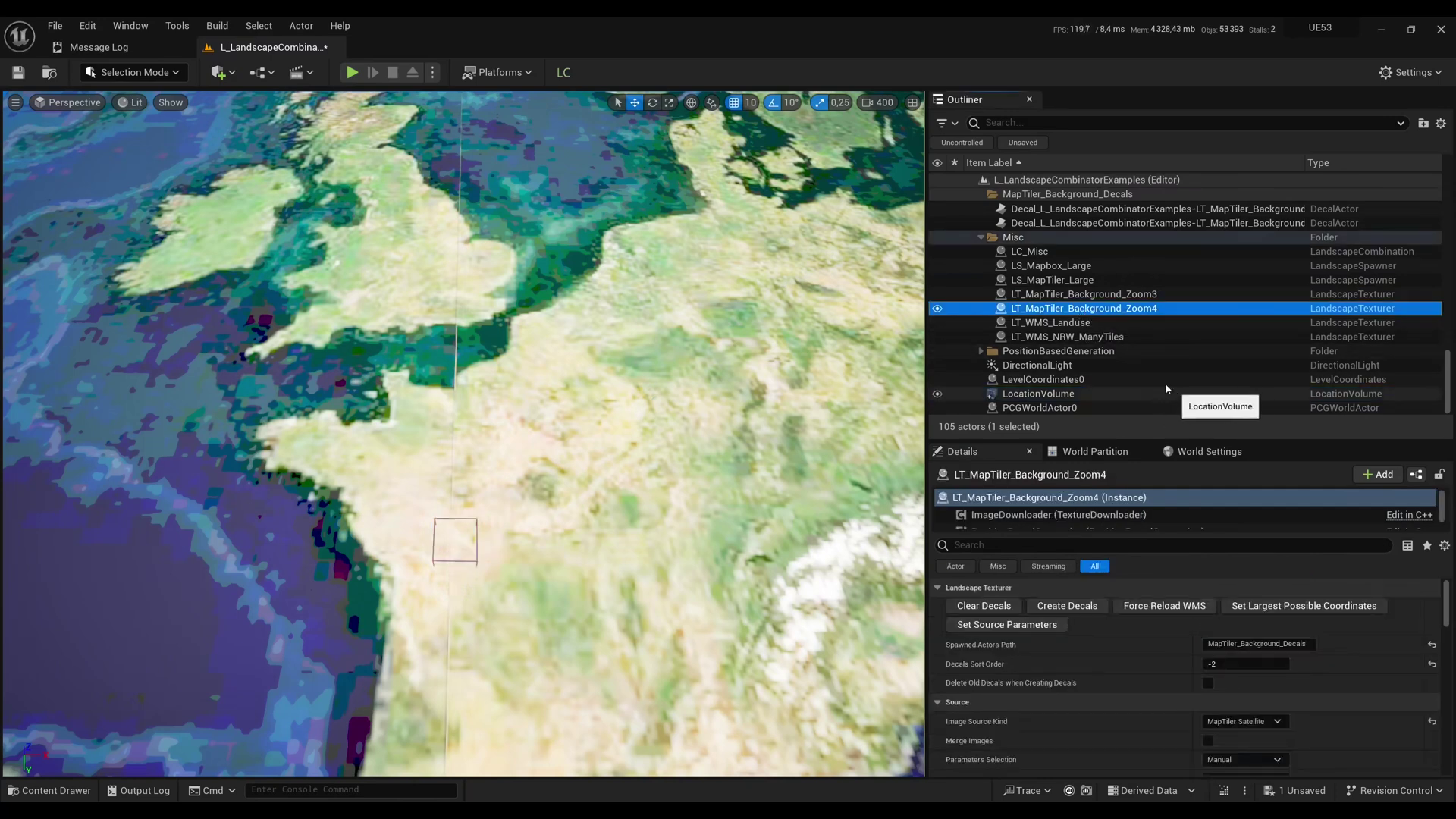
key(ctrl+d)
key(F2)
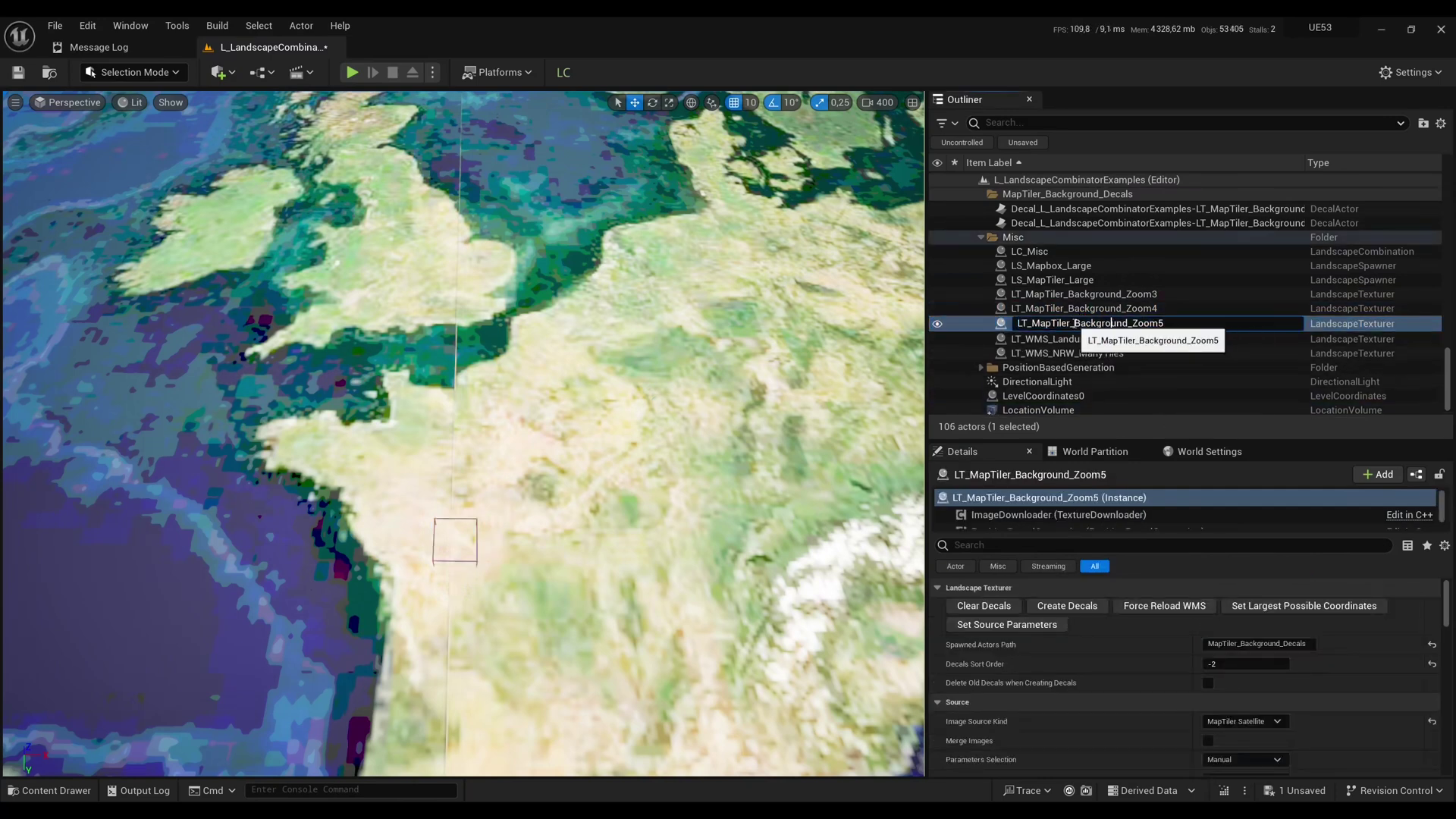
drag(1071, 324, 1232, 329)
key(BackSpace)
key(Return)
Set LT_MapTiler's parameters selection to From Bounding Actor, using LocationVolume as the bounding actor and XYZ Zoom 10
scroll(1213, 703, down, 3)
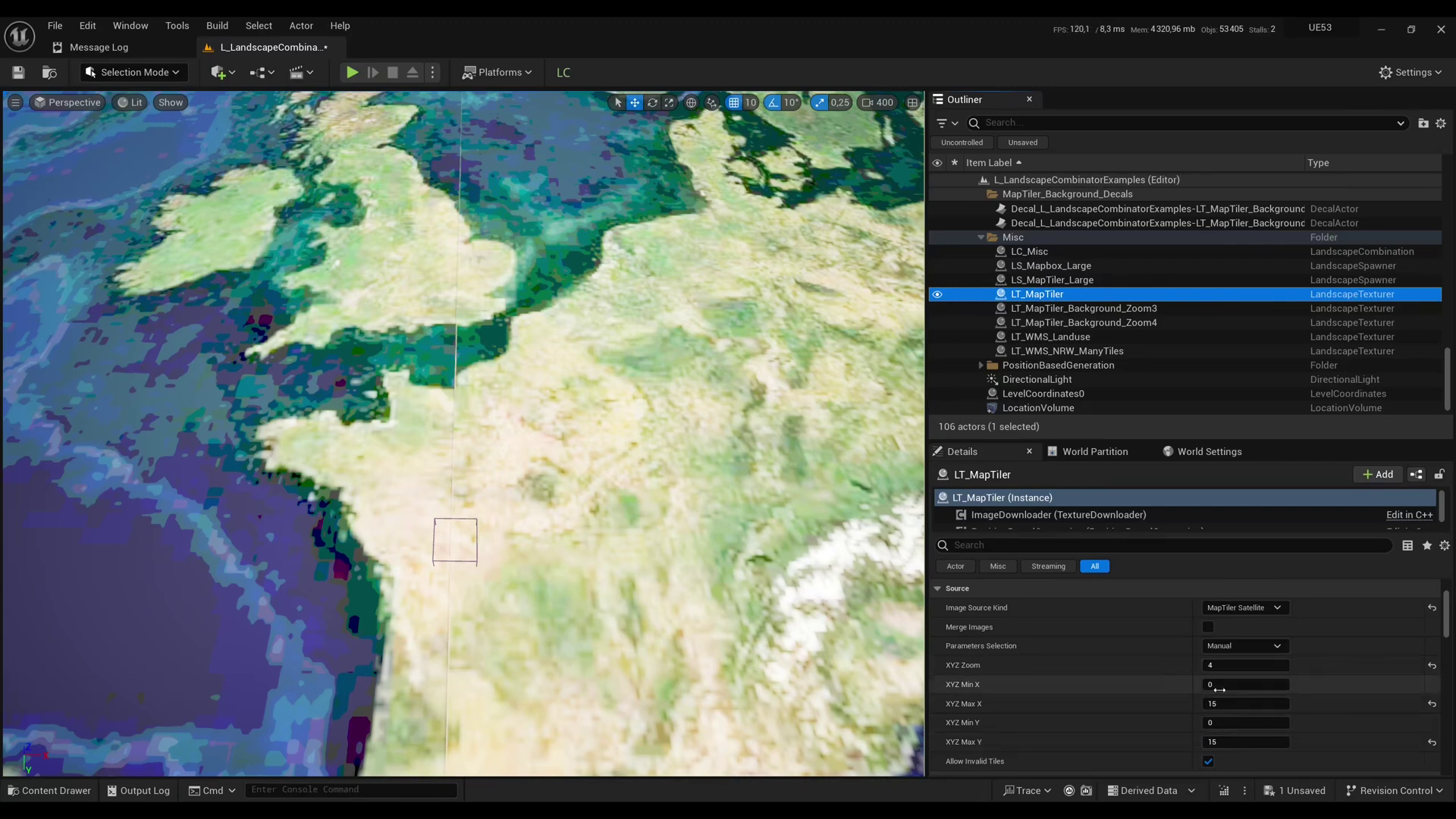
click(1244, 646)
click(1255, 698)
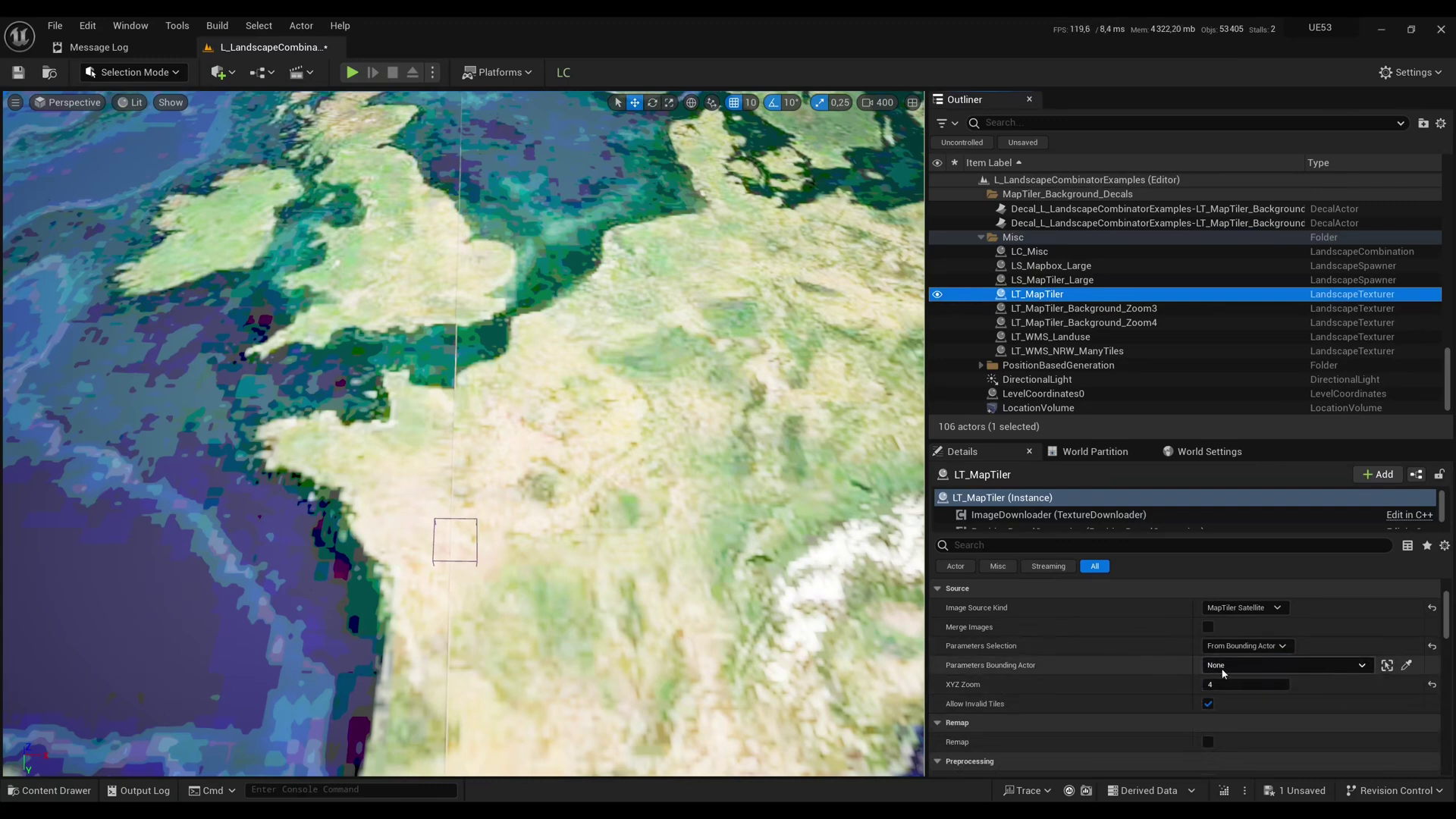
click(1223, 668)
click(1250, 499)
click(1244, 685)
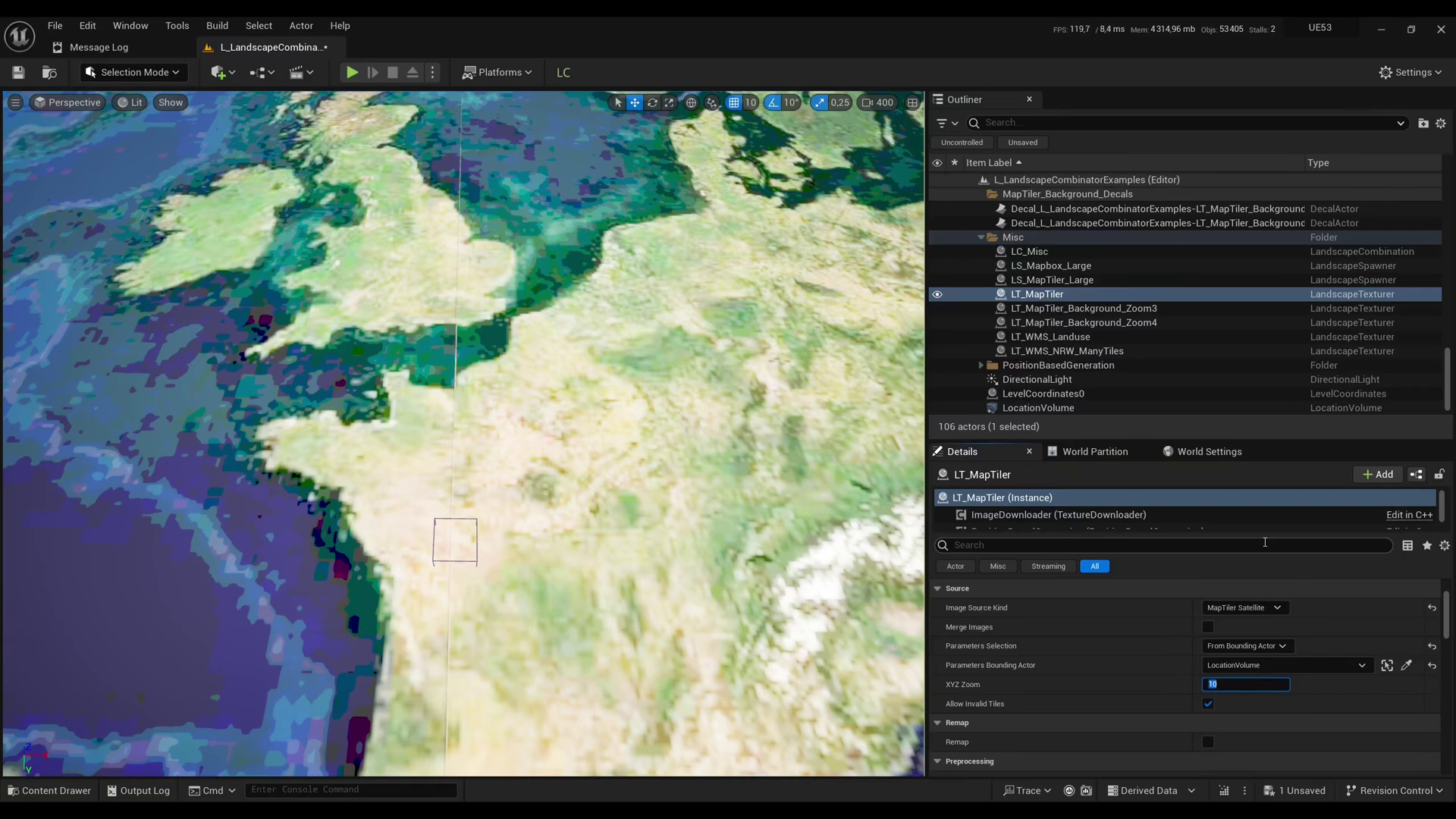
Create LT_MapTiler's decals, inspect the area inside the volume and clear the decals again
scroll(1140, 660, up, 3)
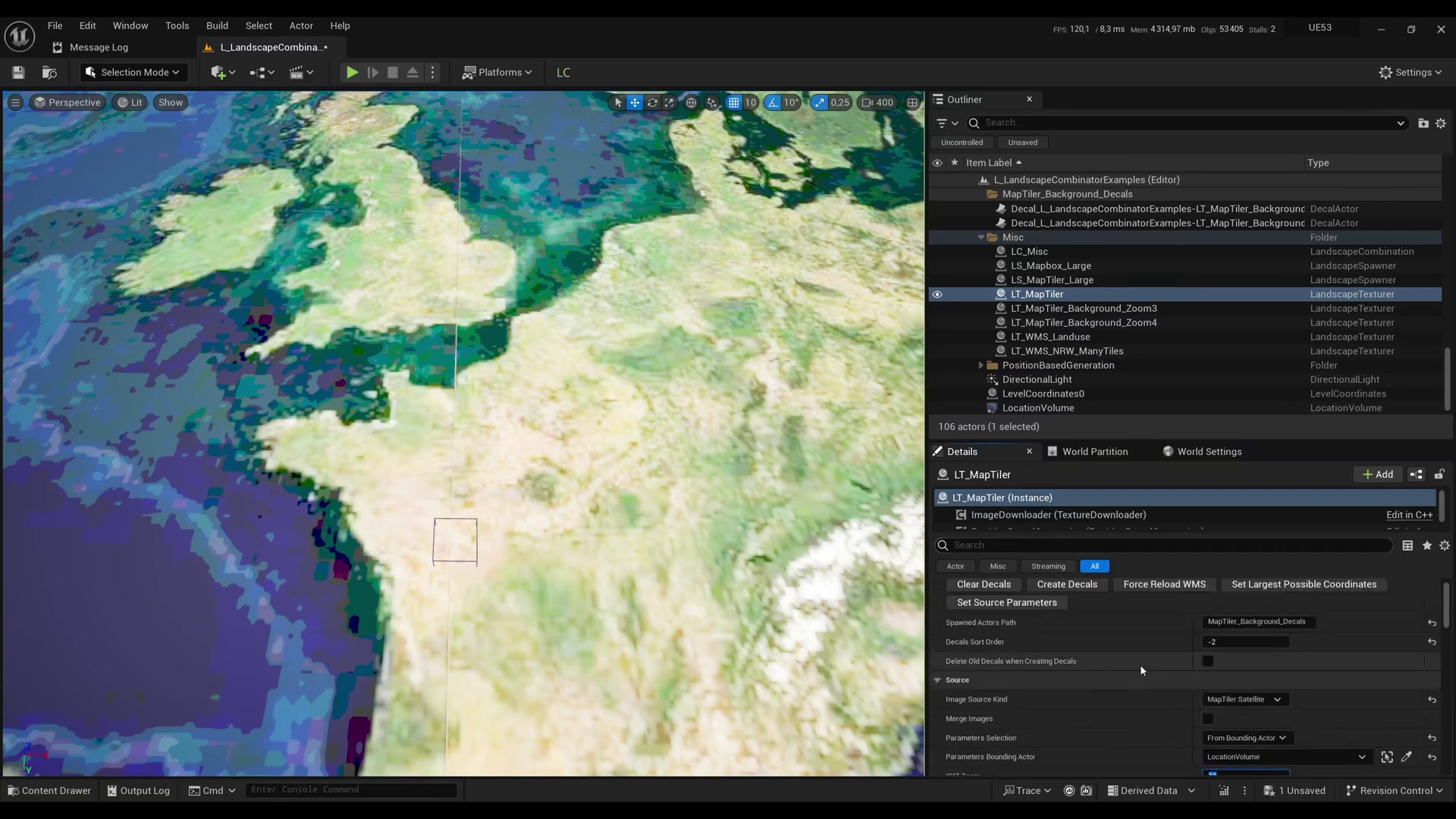
click(1067, 584)
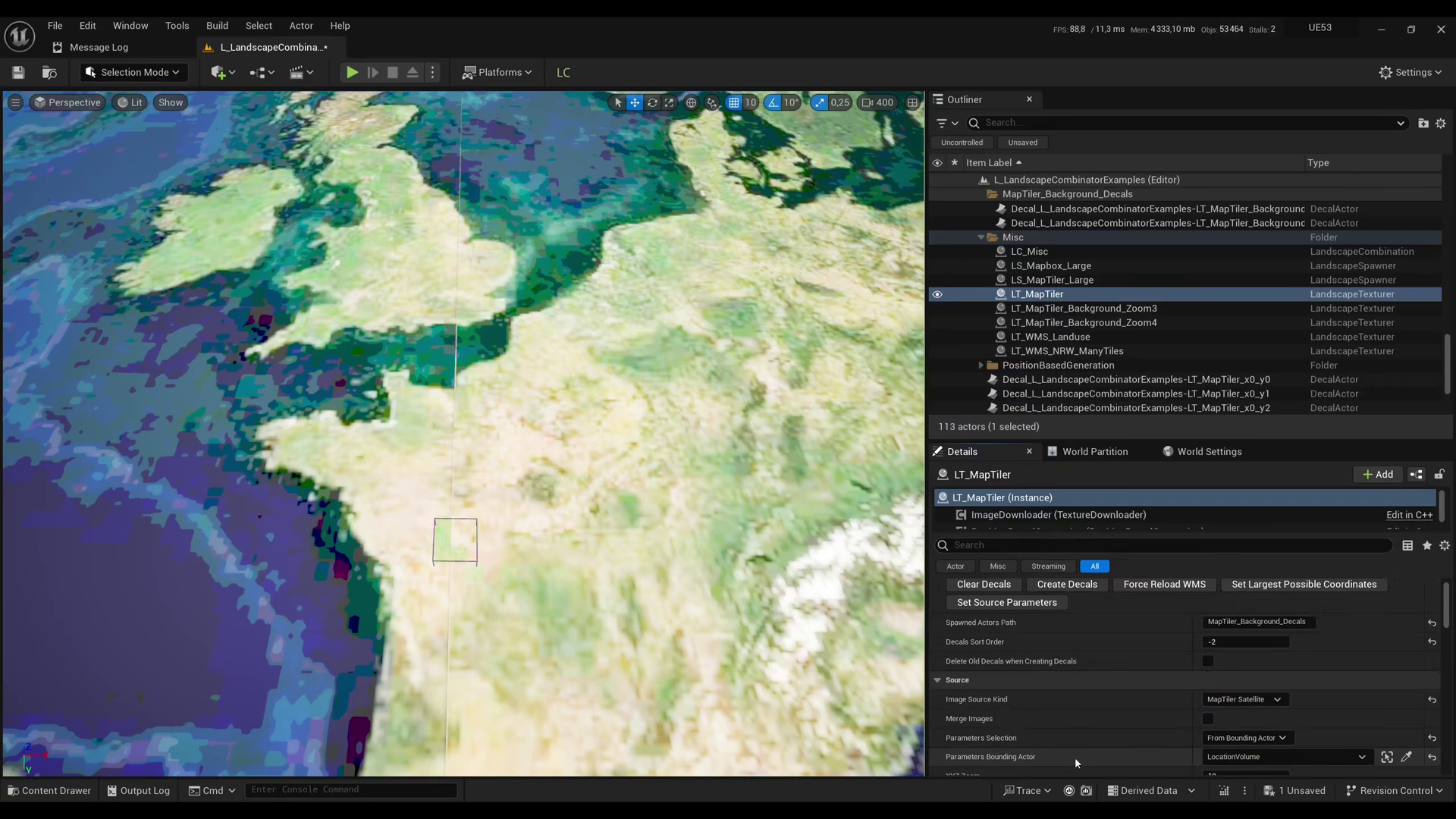
scroll(1064, 398, down, 2)
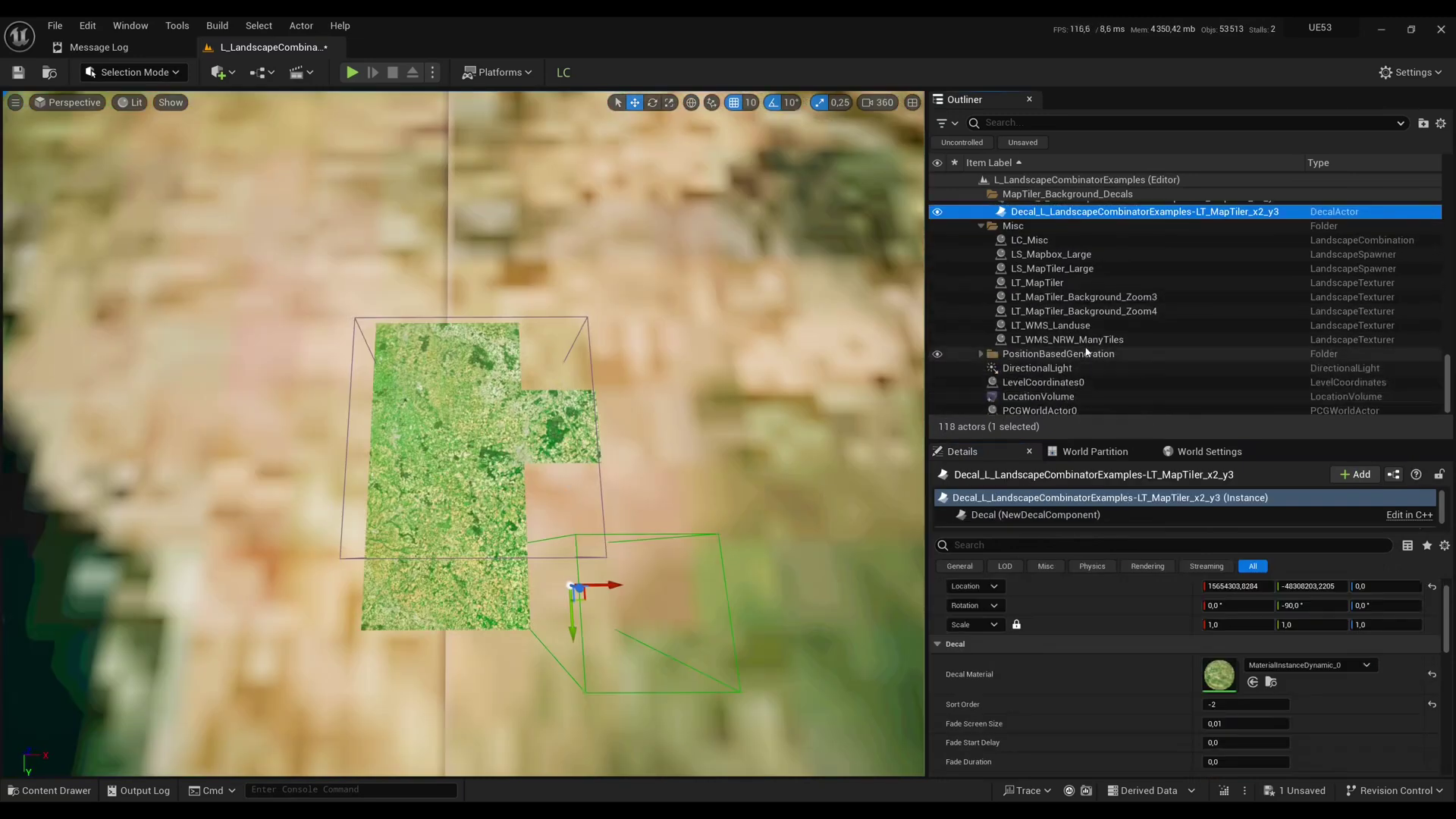
click(1062, 282)
click(998, 589)
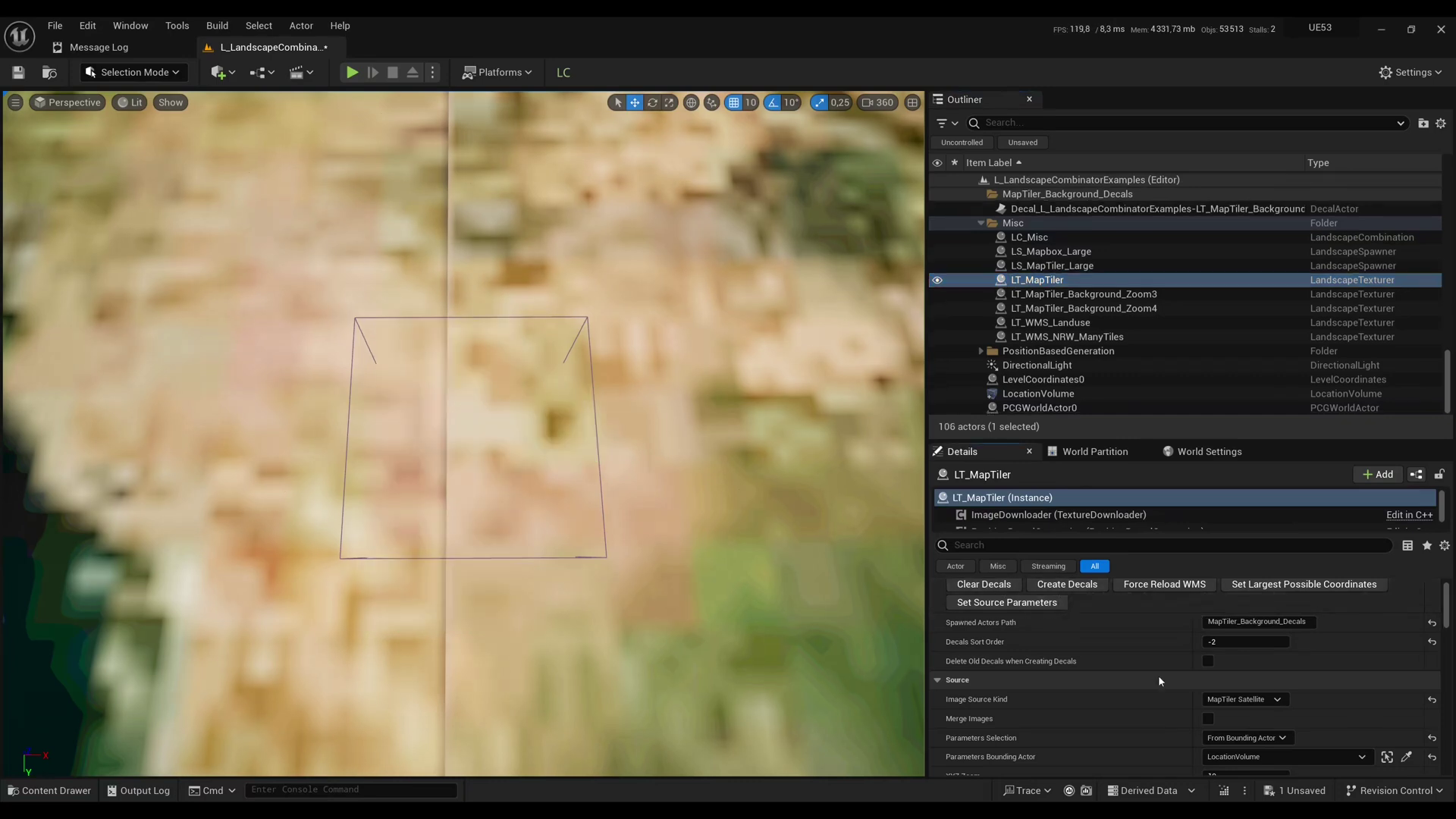
Set LT_MapTiler's Decals Sort Order to 0 and create its decals
scroll(1158, 675, down, 1)
click(1226, 618)
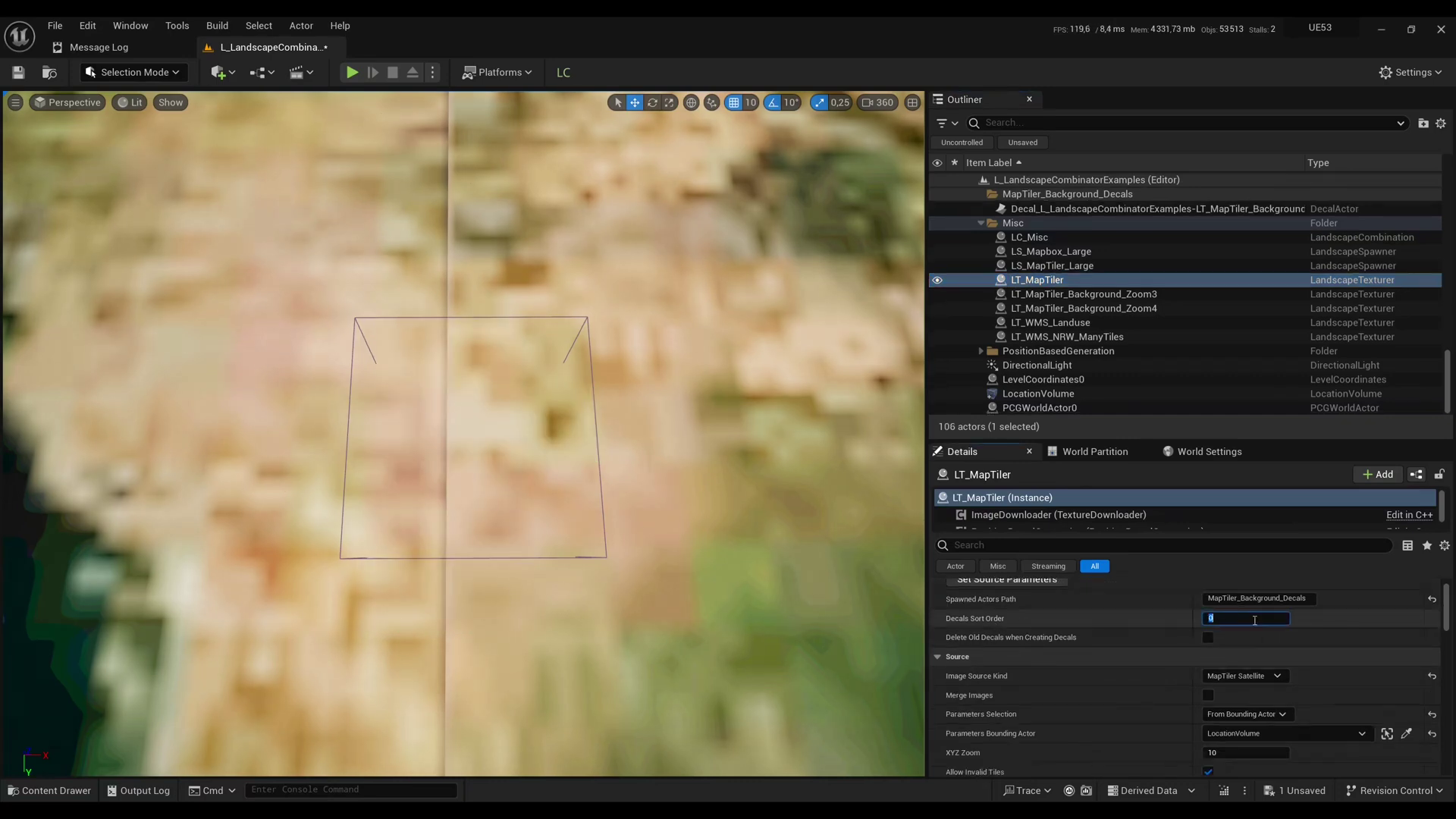
key(Return)
scroll(1057, 623, up, 1)
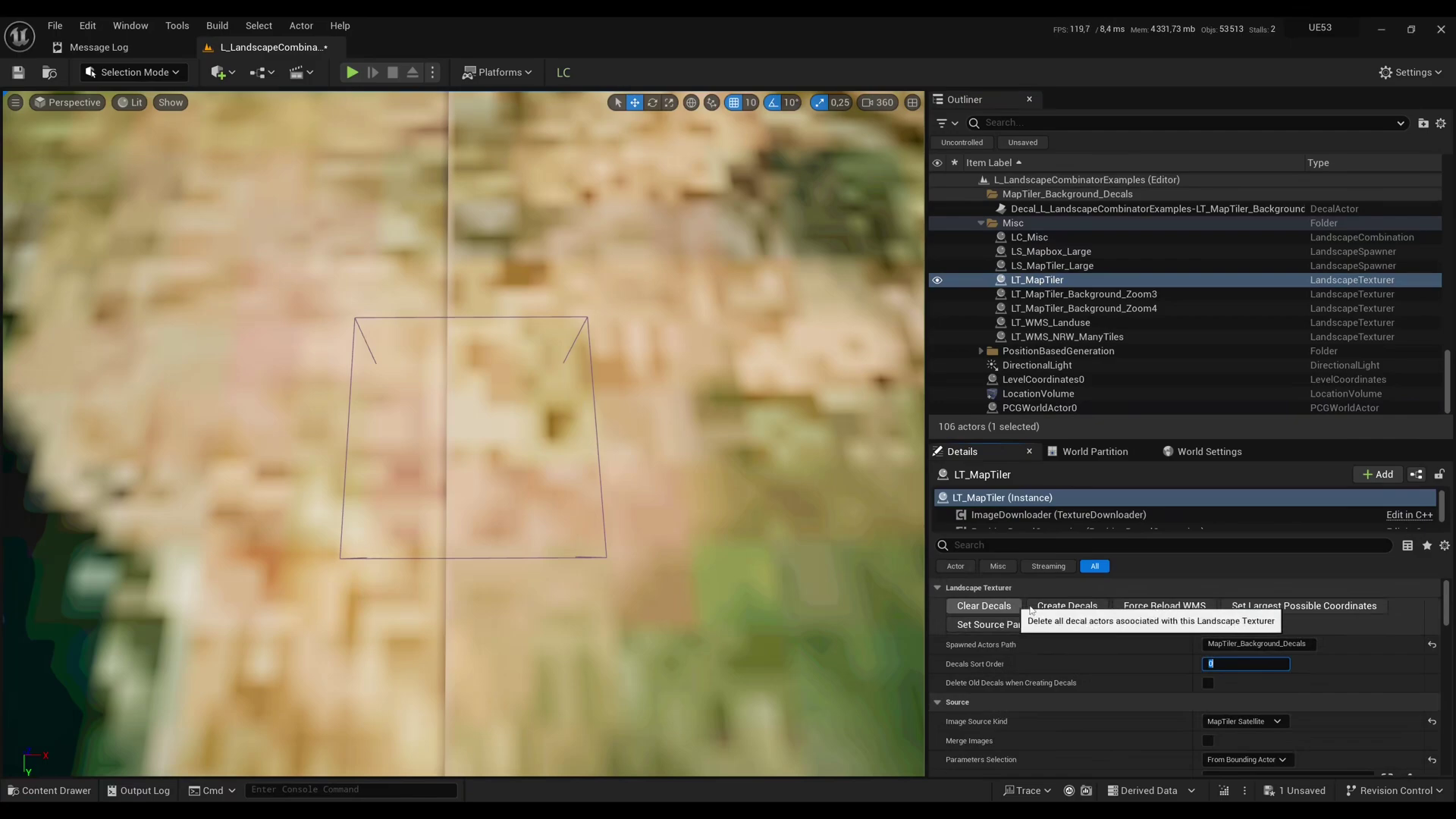
click(1057, 606)
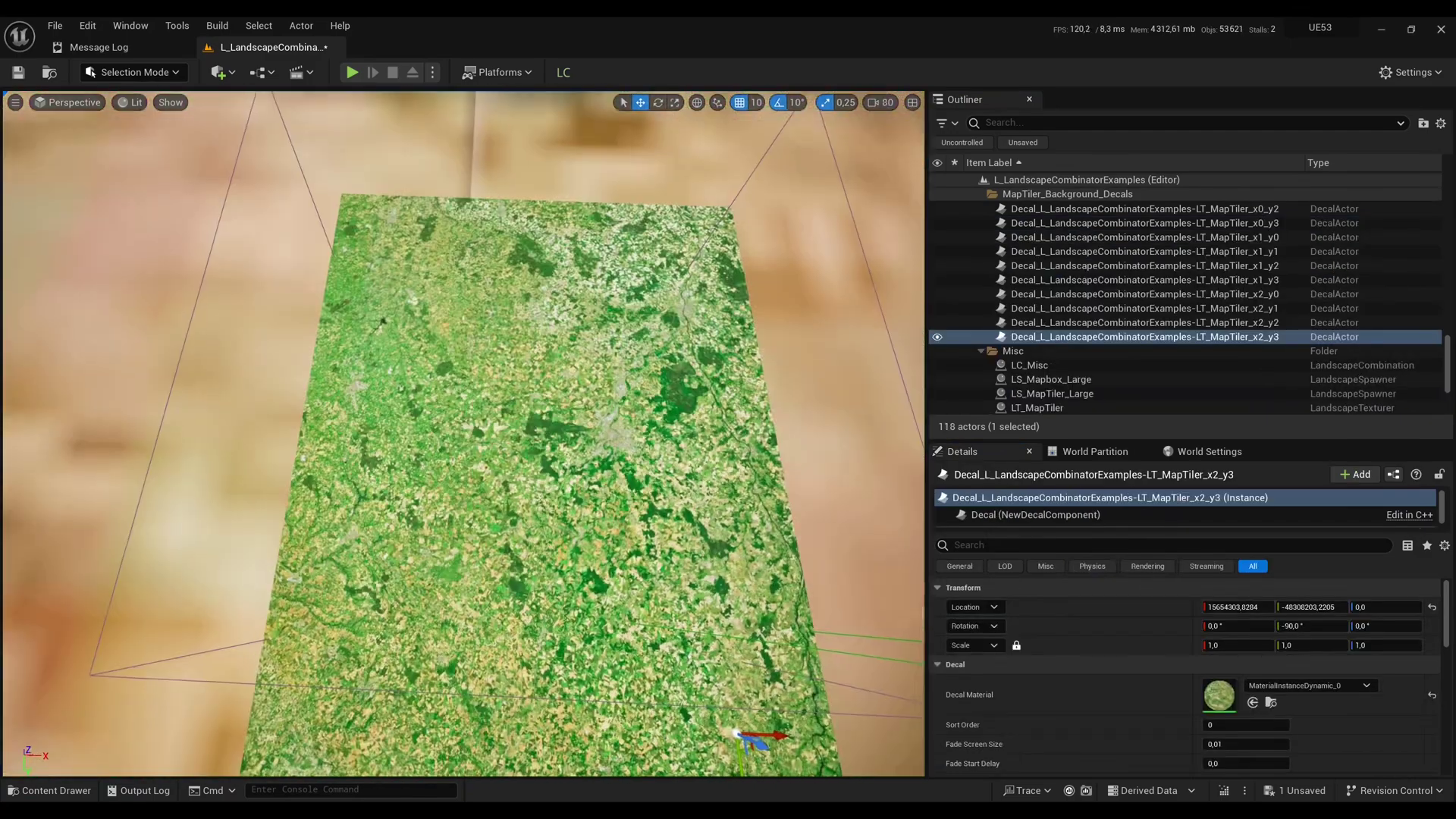
Duplicate LocationVolume, set the copy's scale to 1000 and move it over a small dark green patch within the new decals
mouse_move(464, 434)
right_down()
mouse_move(409, 406)
mouse_move(477, 443)
mouse_move(448, 439)
right_up()
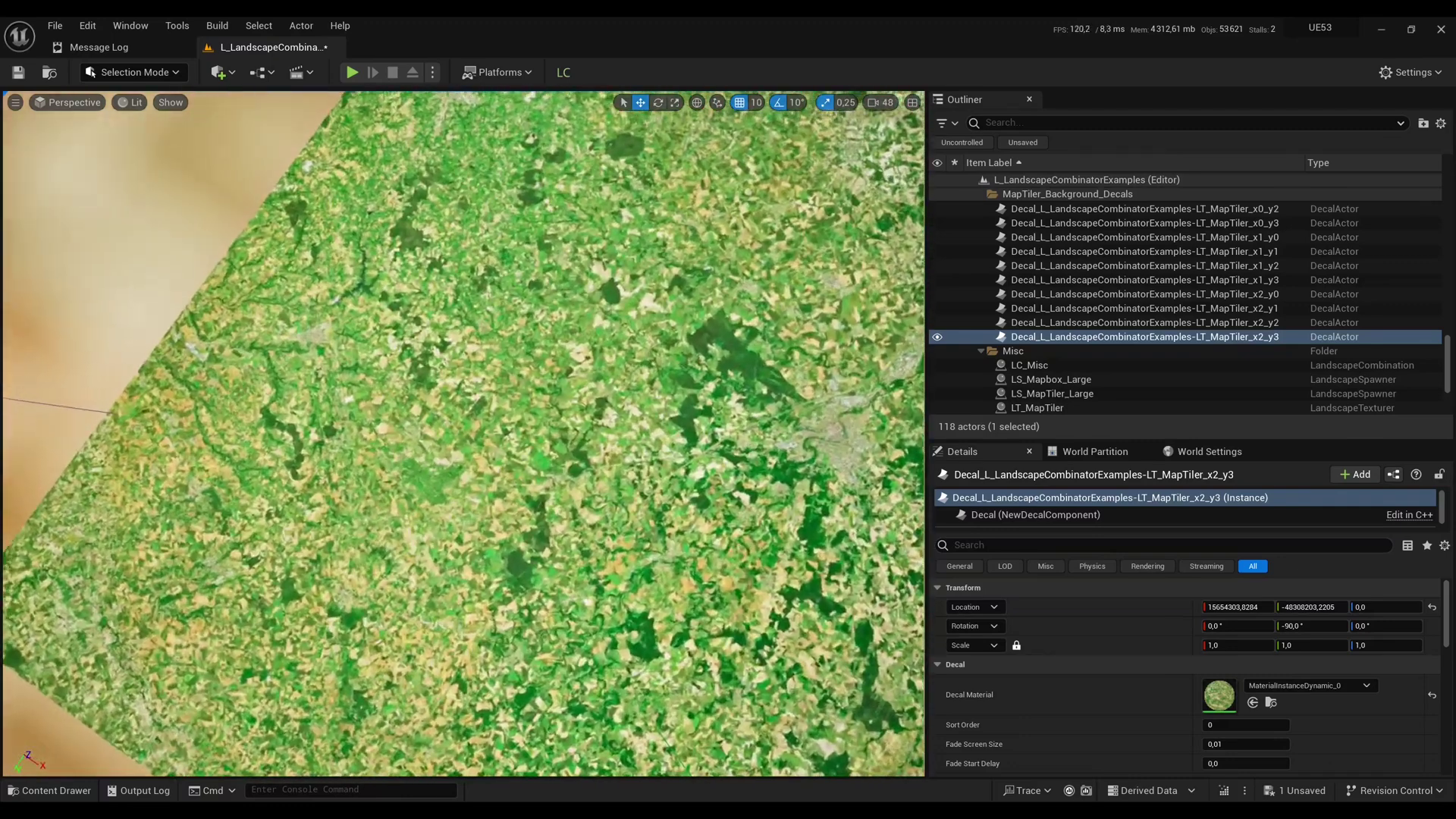
scroll(1099, 342, down, 5)
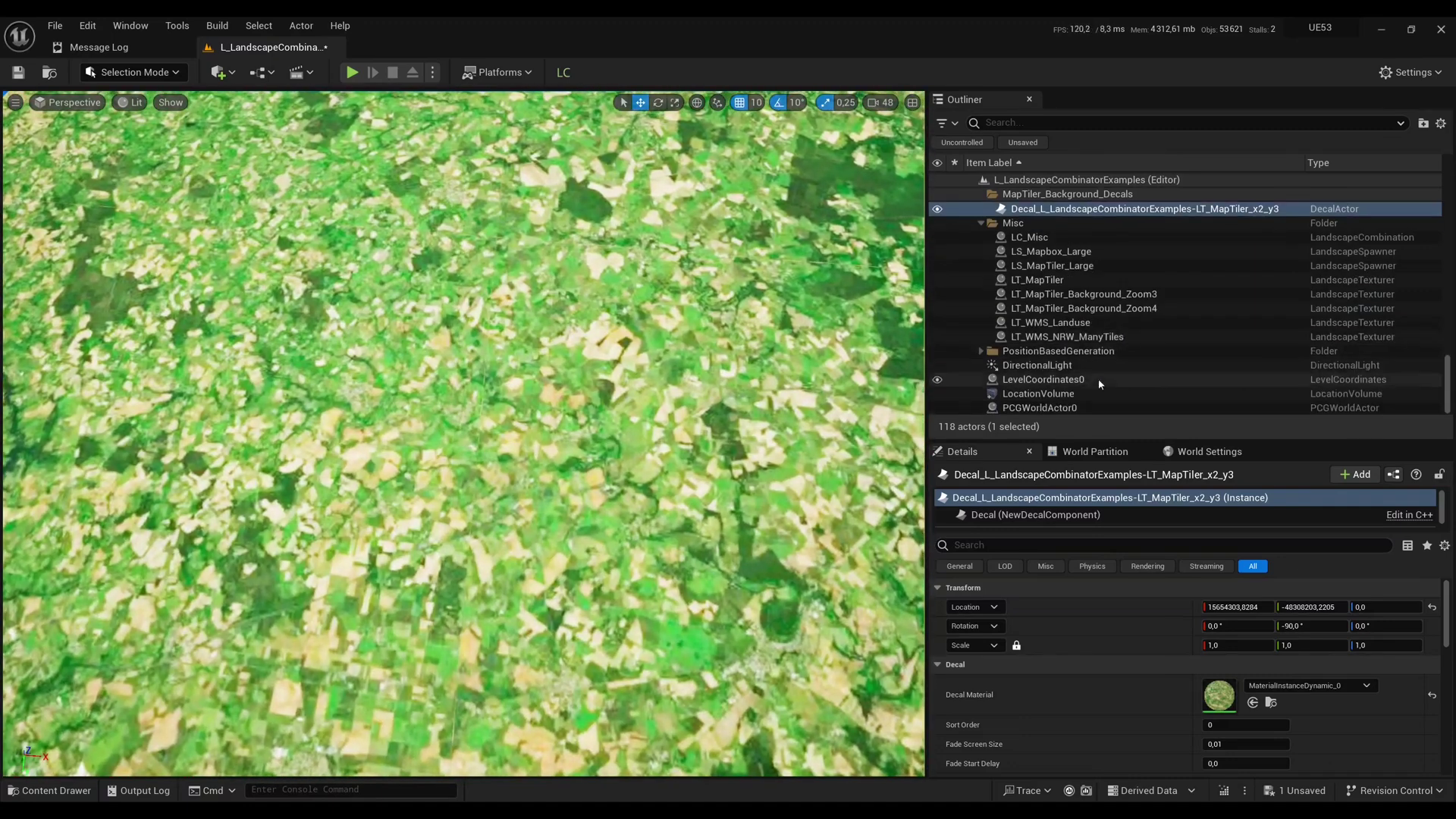
click(1073, 393)
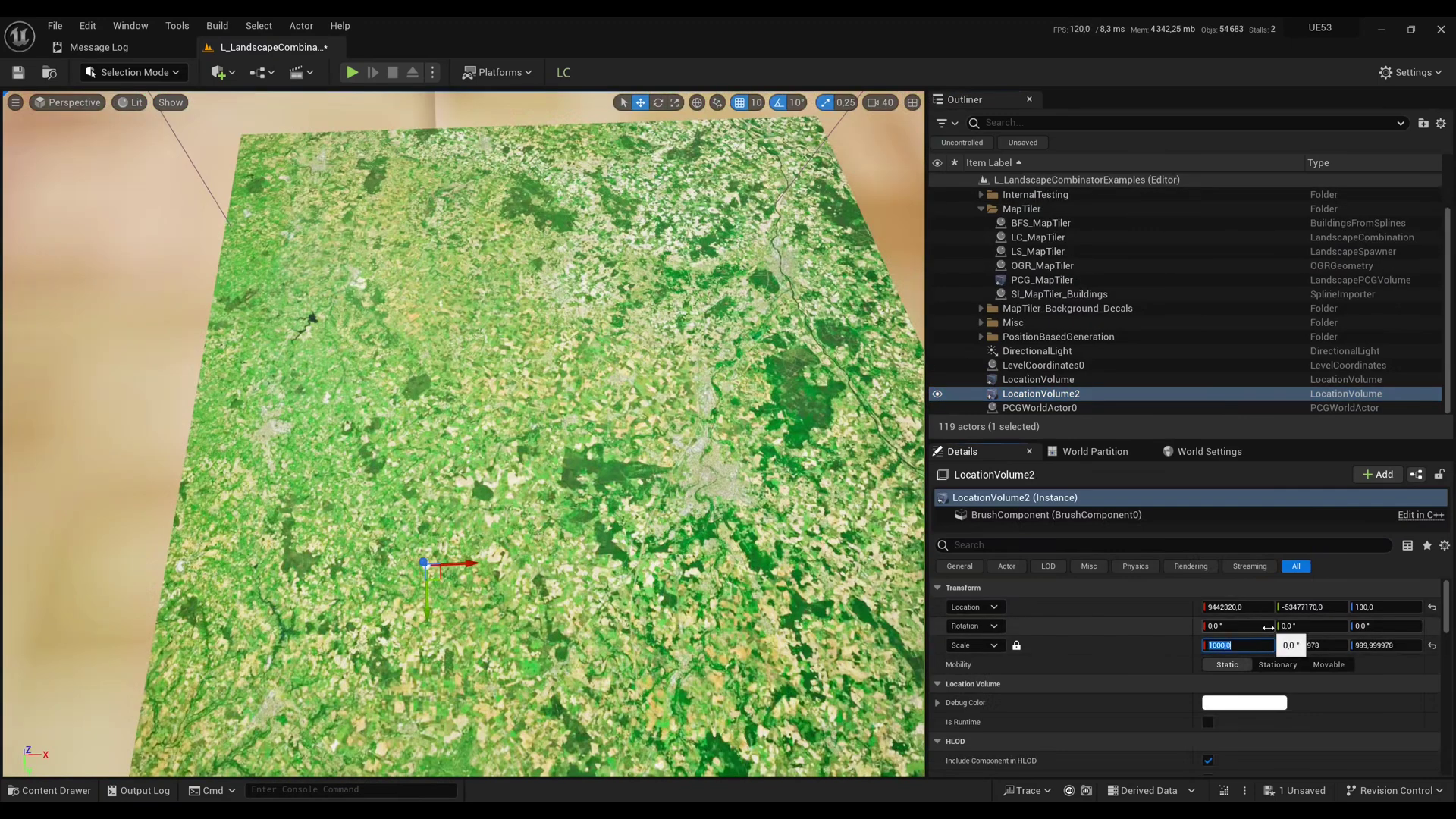
key(w)
right_drag(607, 470, 565, 524)
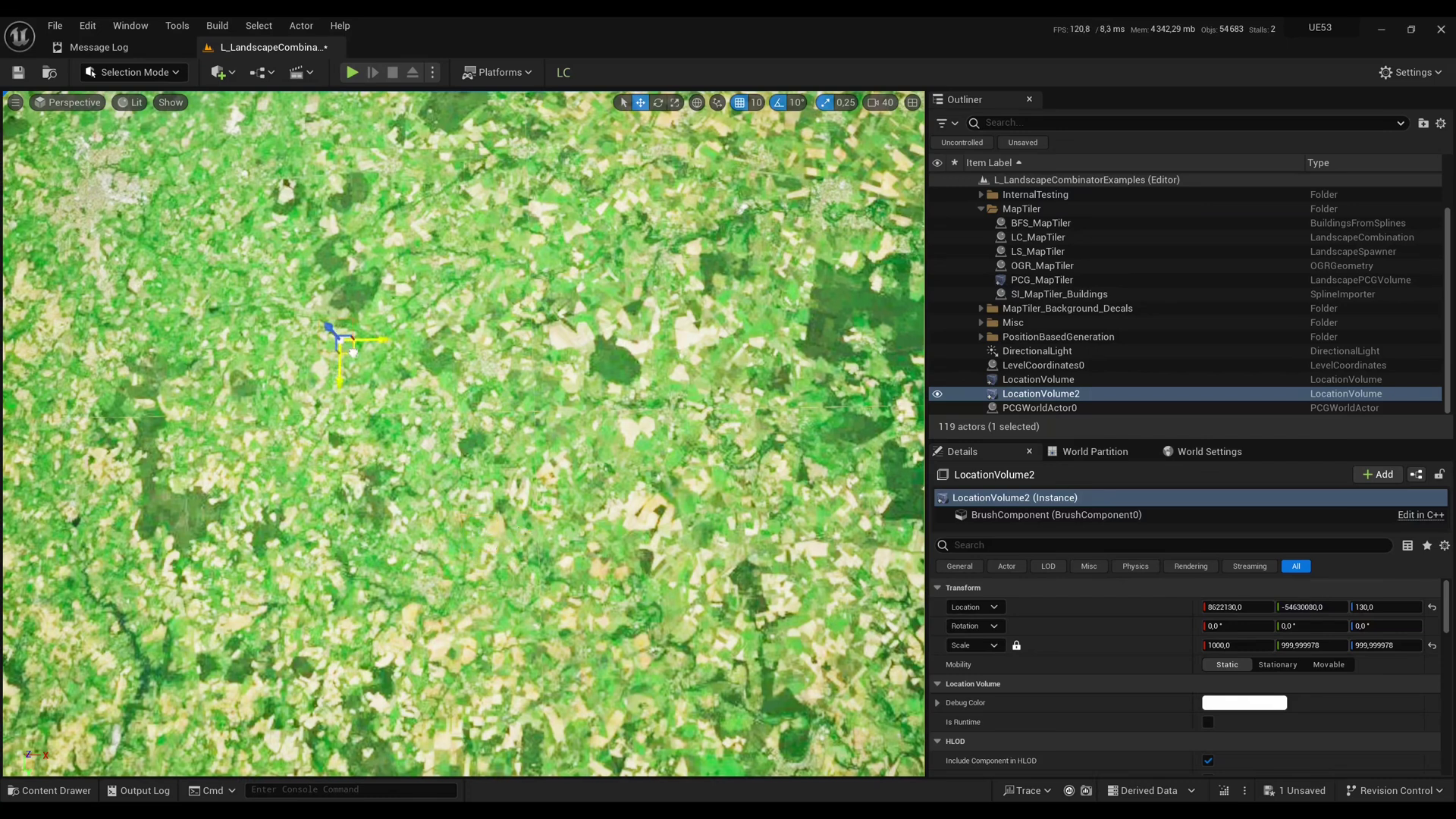
drag(381, 461, 376, 456)
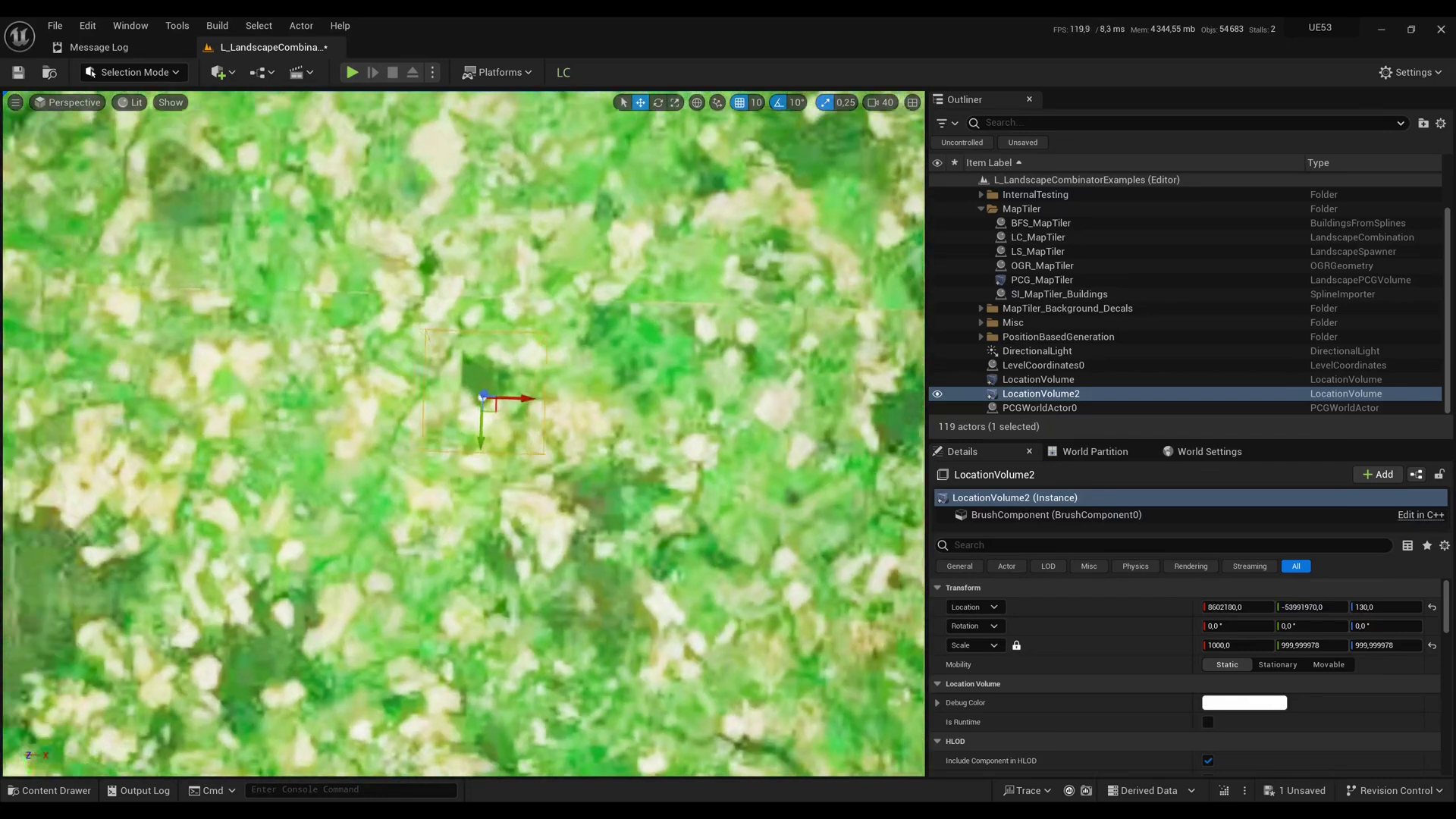
mouse_move(501, 425)
right_down()
mouse_move(496, 402)
mouse_move(516, 410)
right_up()
scroll(1062, 326, up, 2)
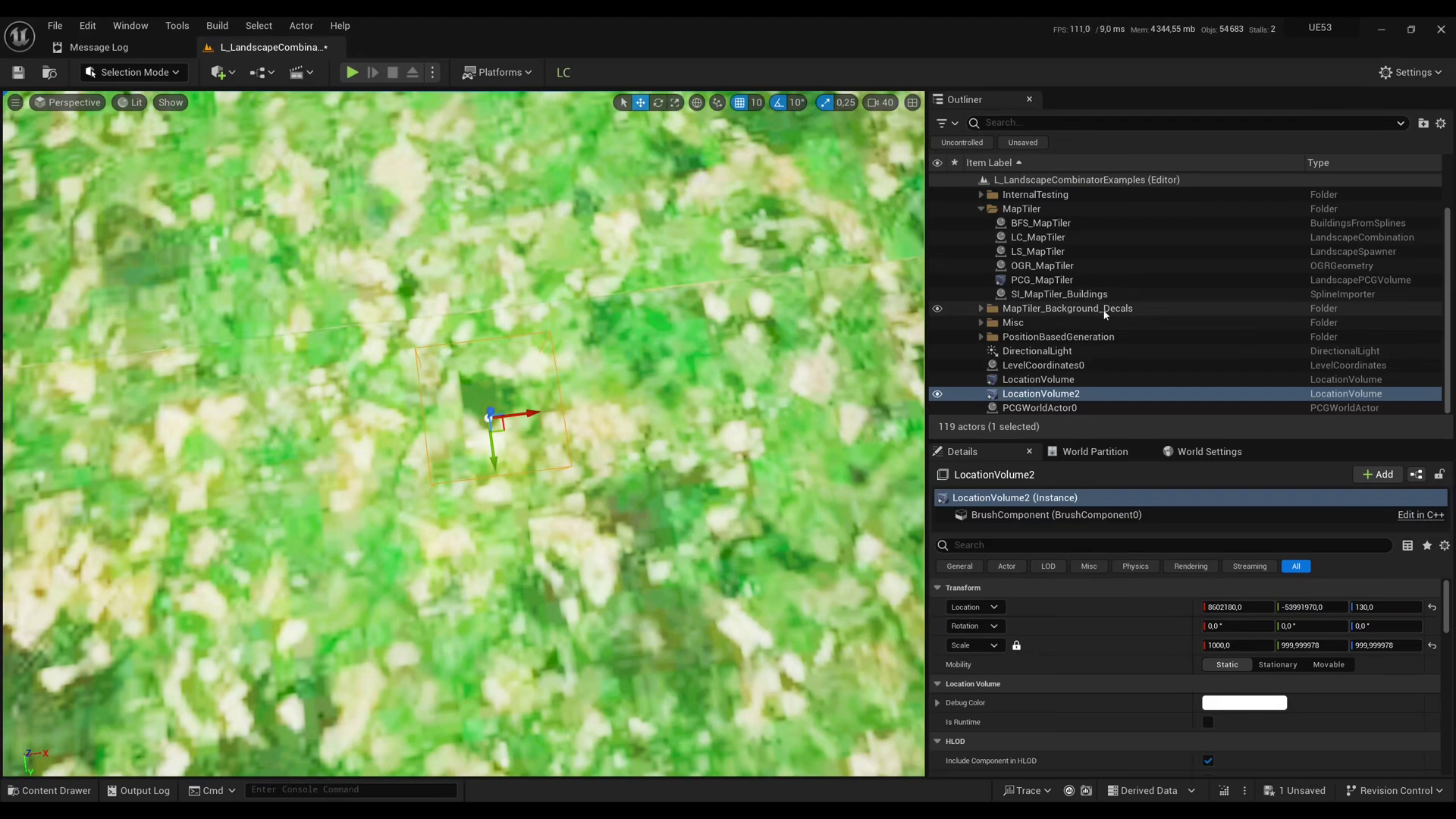
Set LS_MapTiler's parameters selection to From Bounding Actor and assign LocationVolume2 as its bounding actor
double_click(1014, 281)
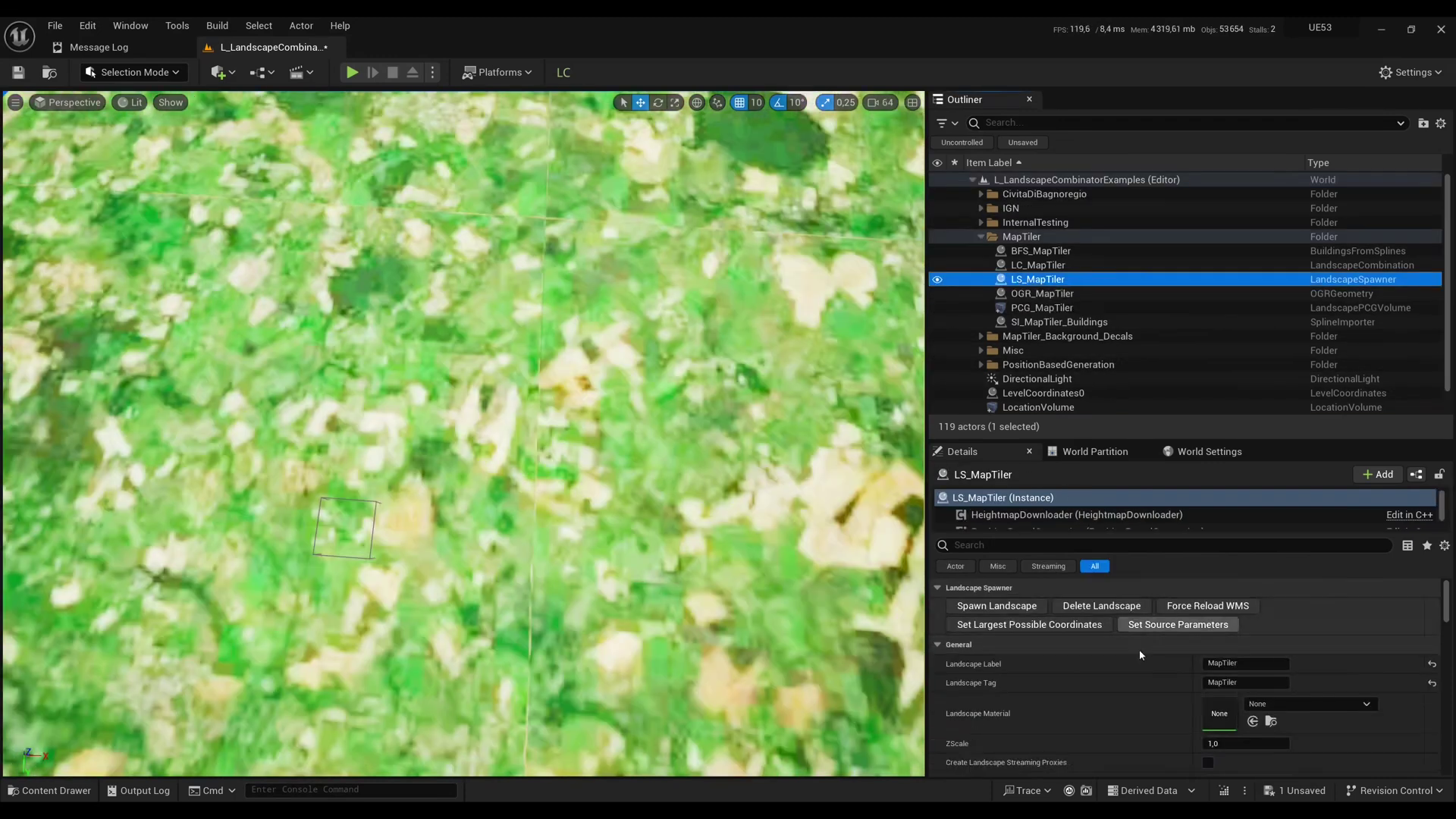
scroll(1115, 717, down, 5)
click(1259, 622)
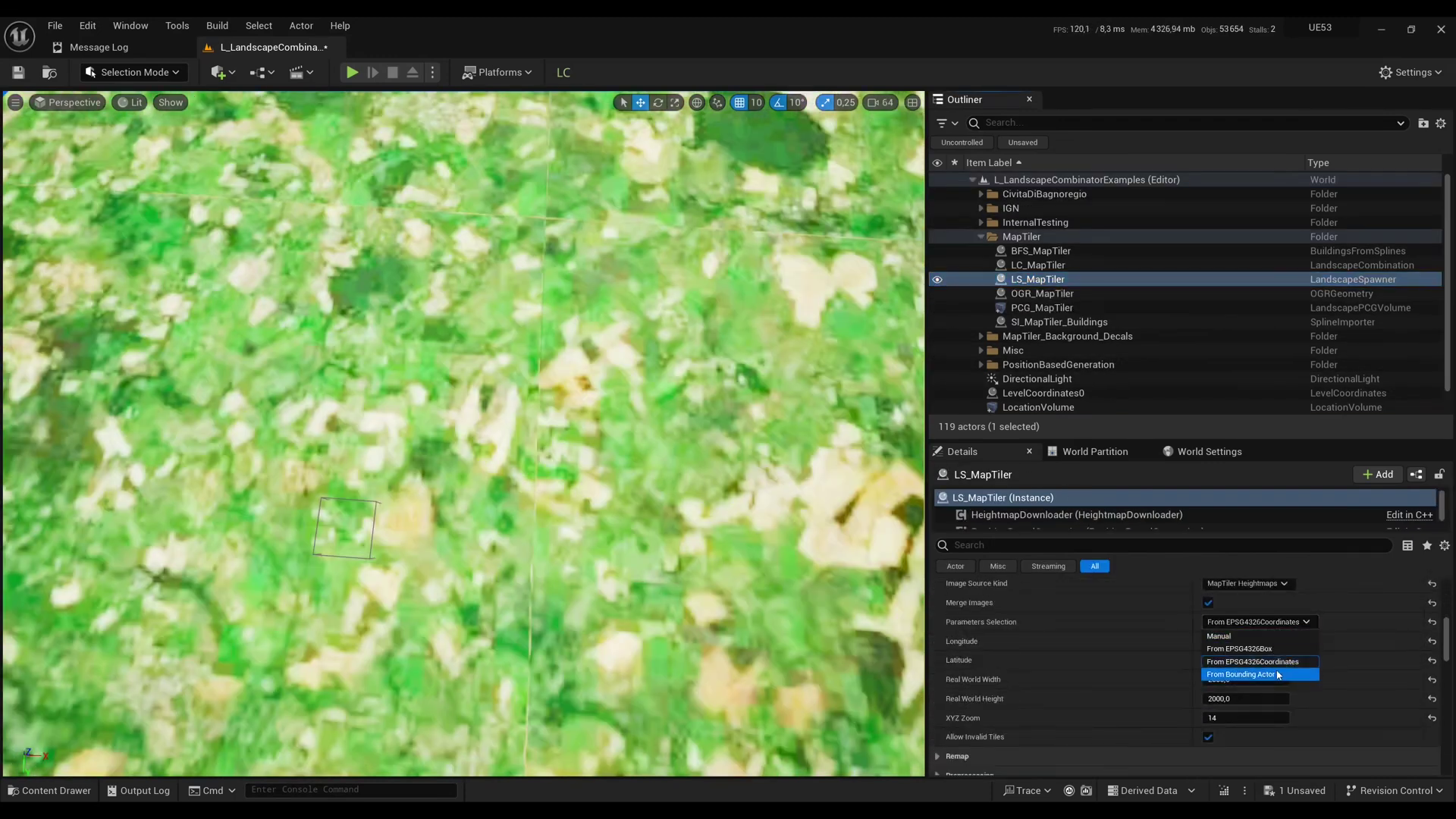
click(1237, 675)
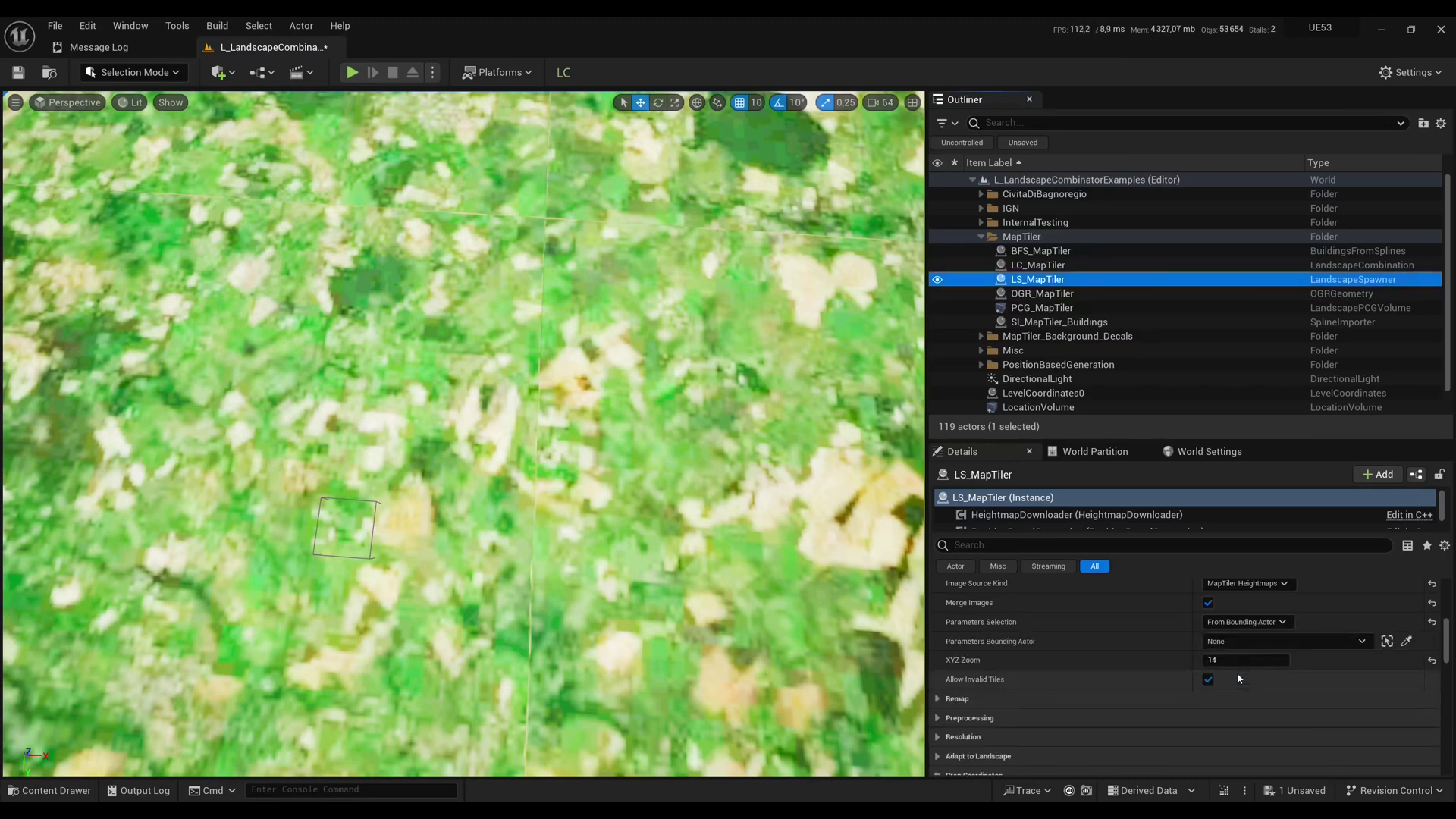
click(1277, 642)
text(location)
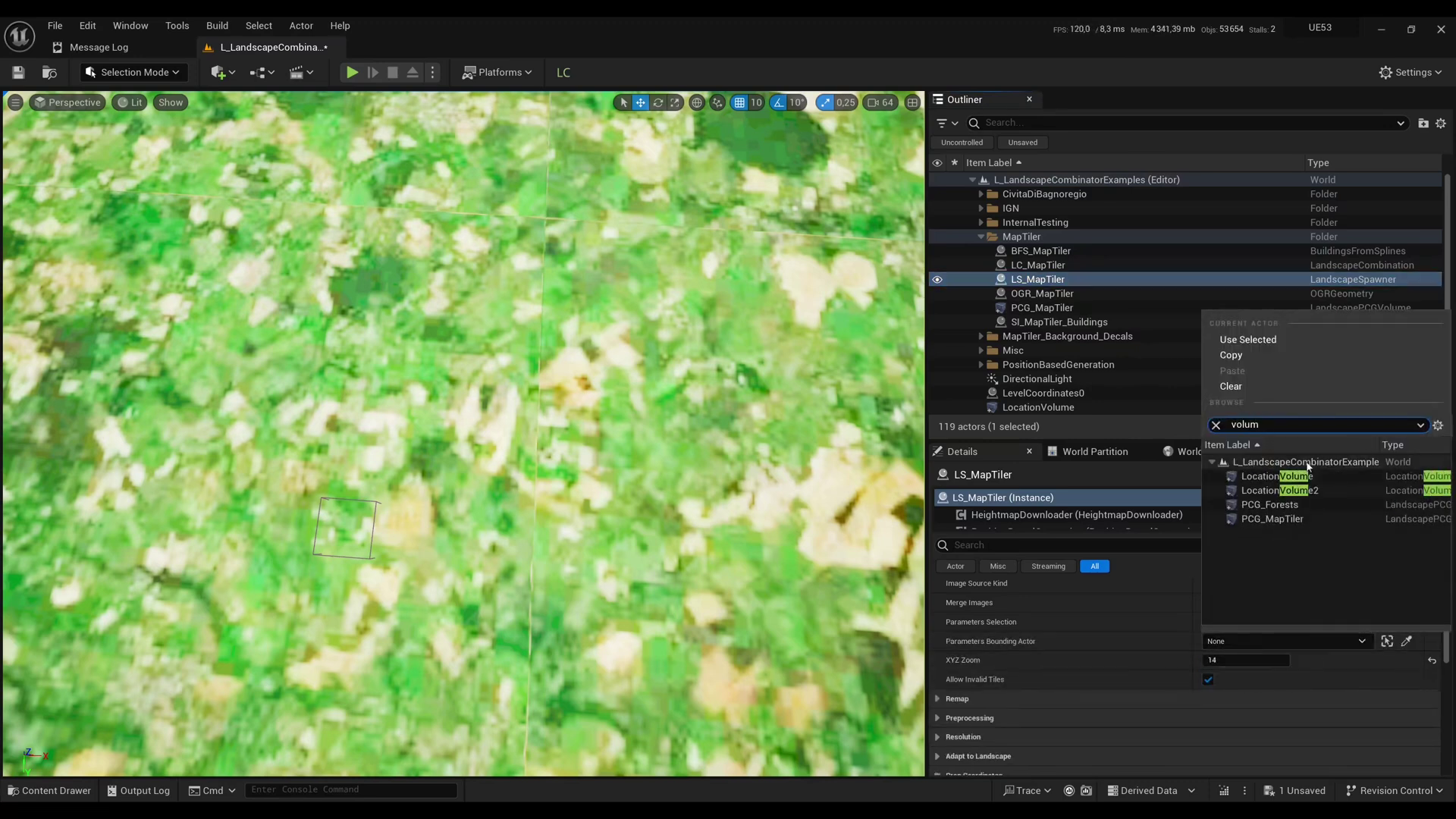
click(1296, 490)
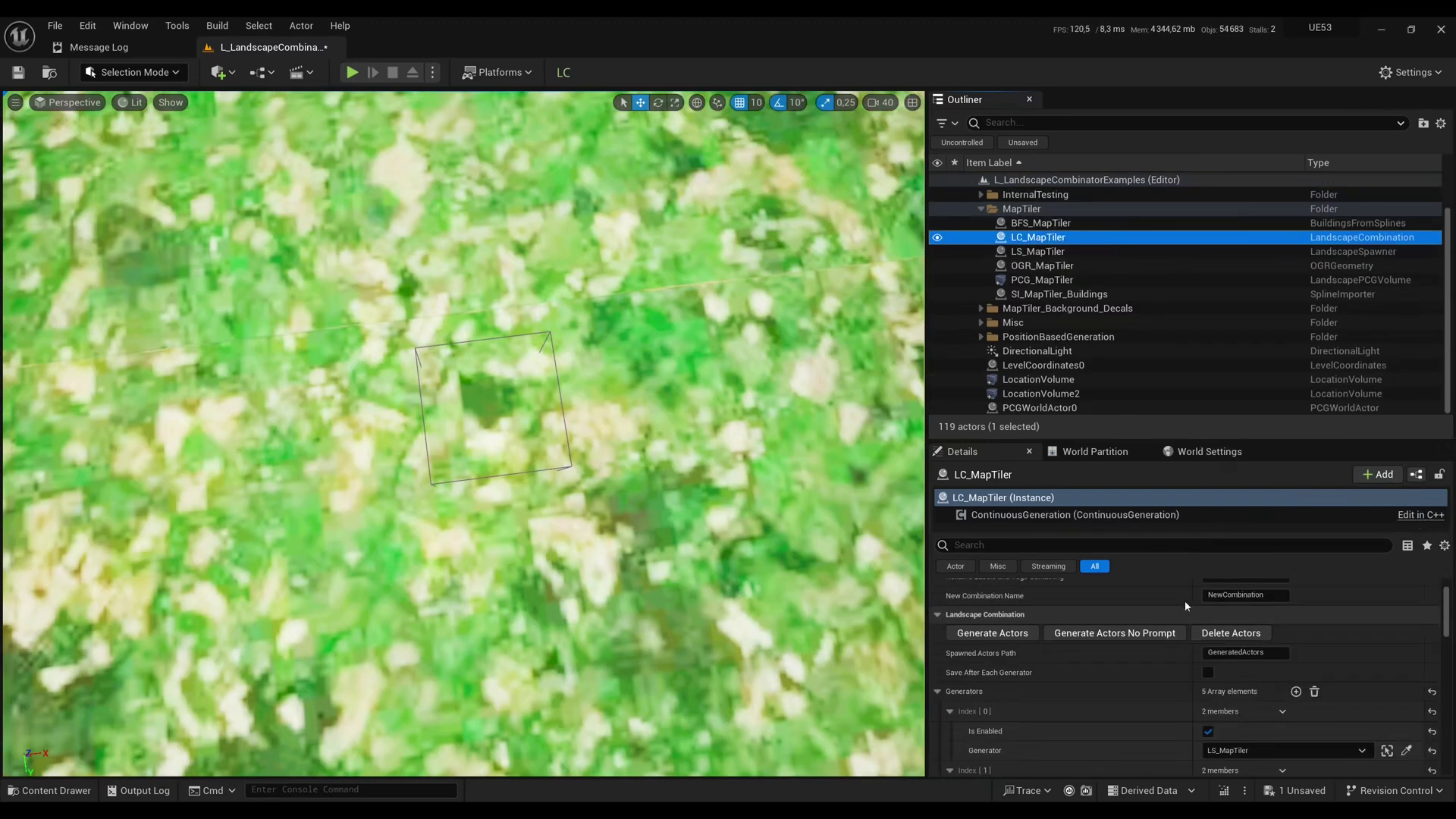
Review LC_MapTiler's enabled generators and generate its actors without a prompt
scroll(1187, 607, down, 5)
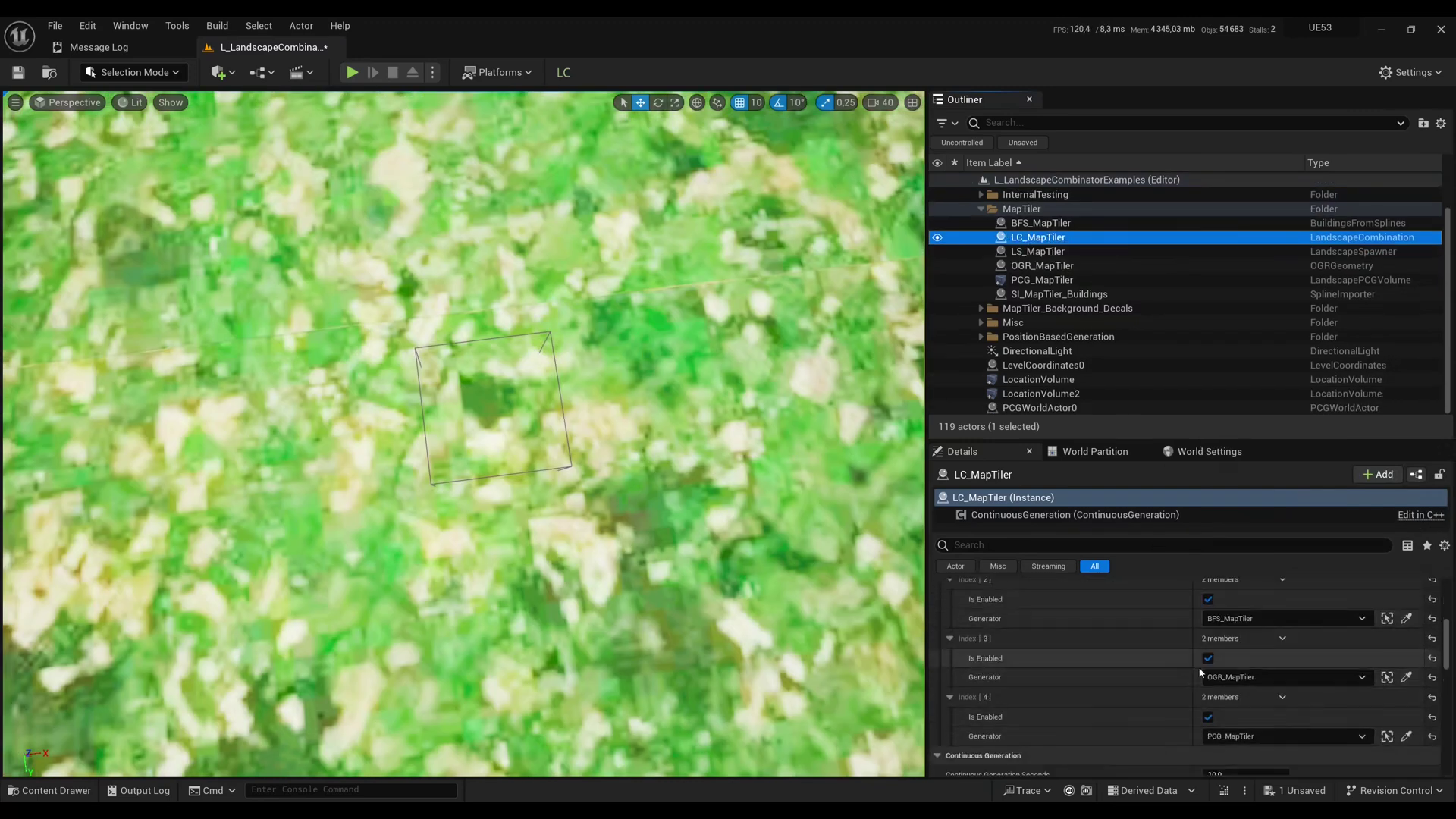
scroll(1182, 666, up, 5)
click(1140, 590)
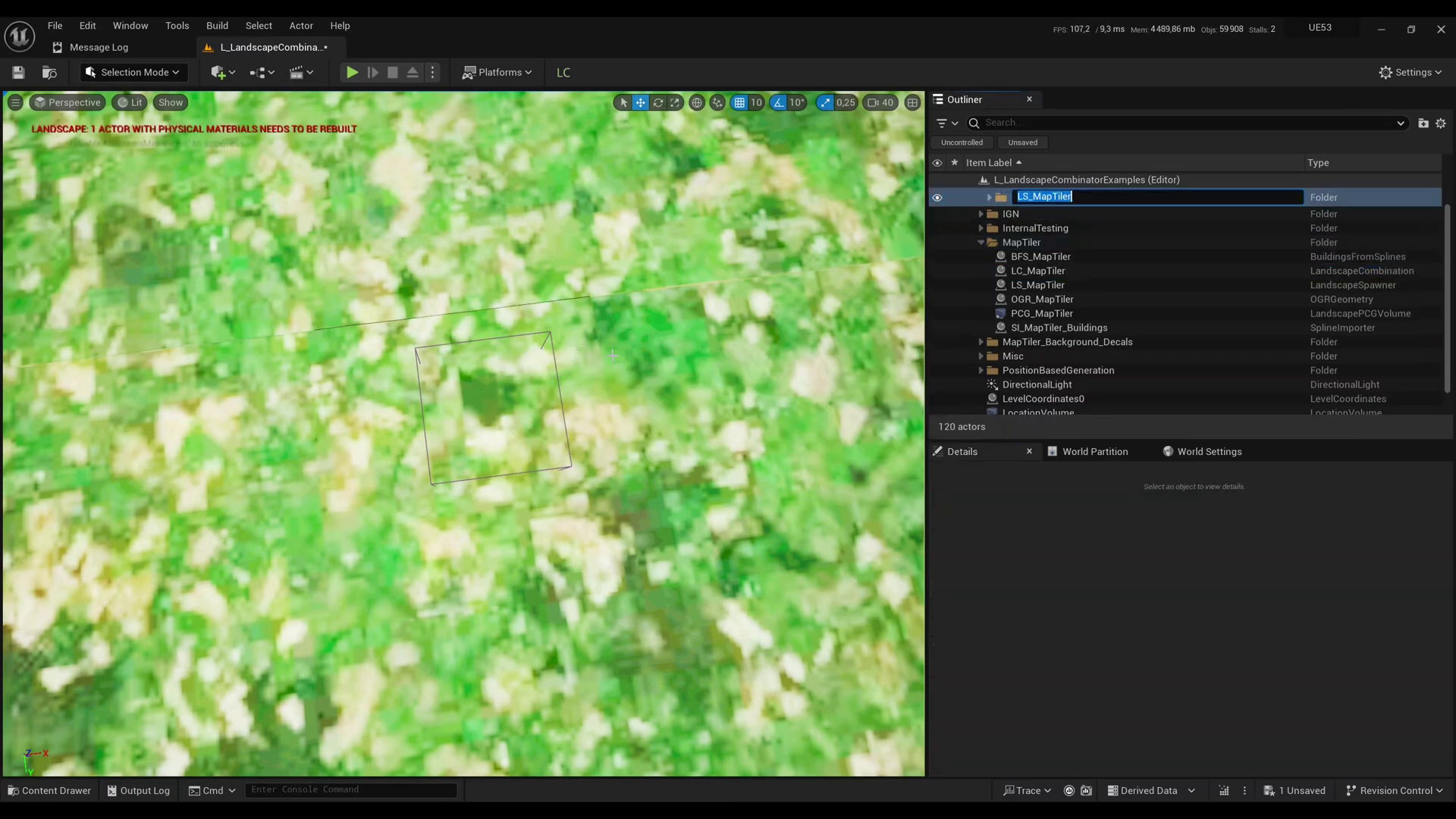
key(Escape)
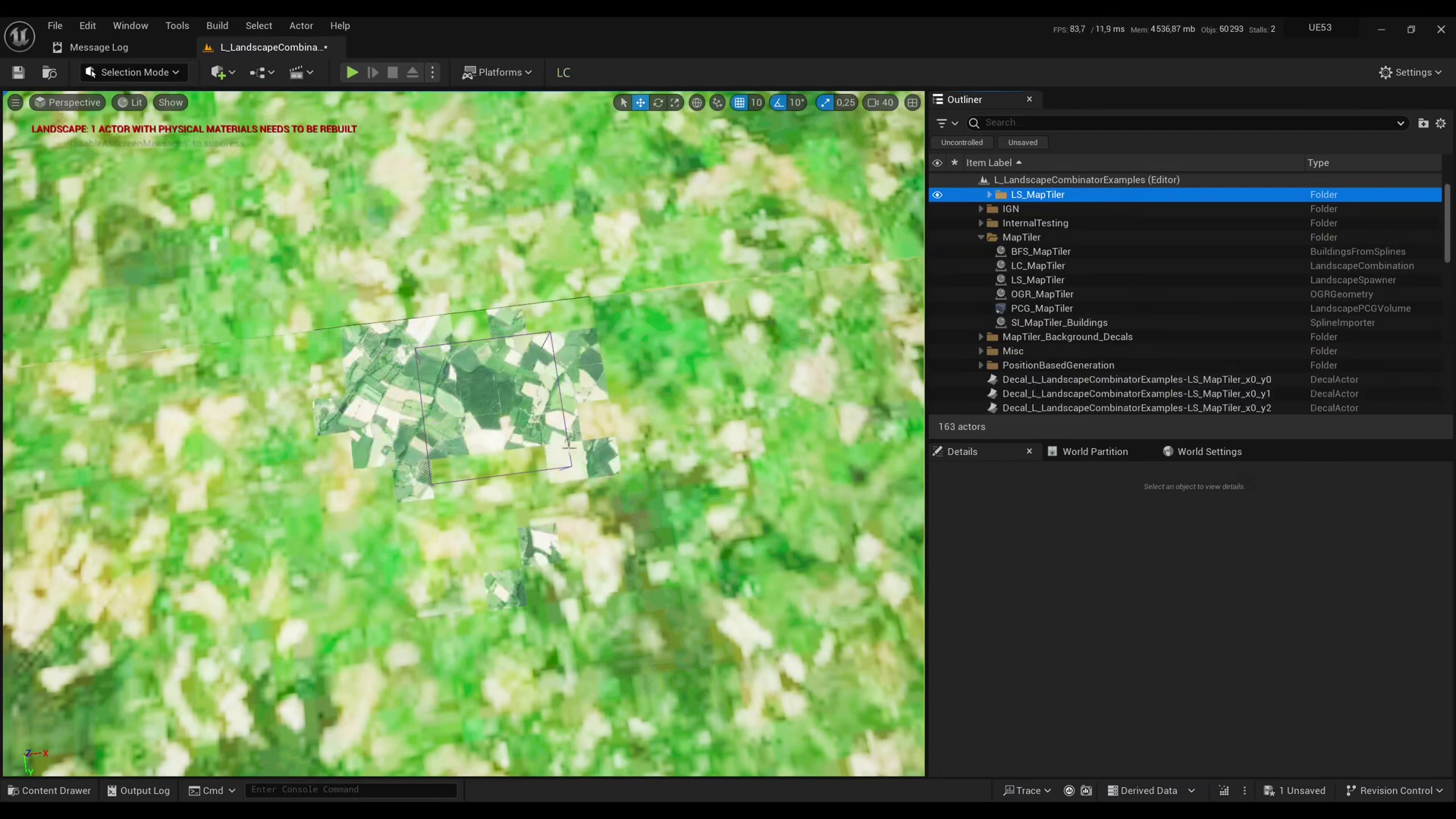
click(990, 223)
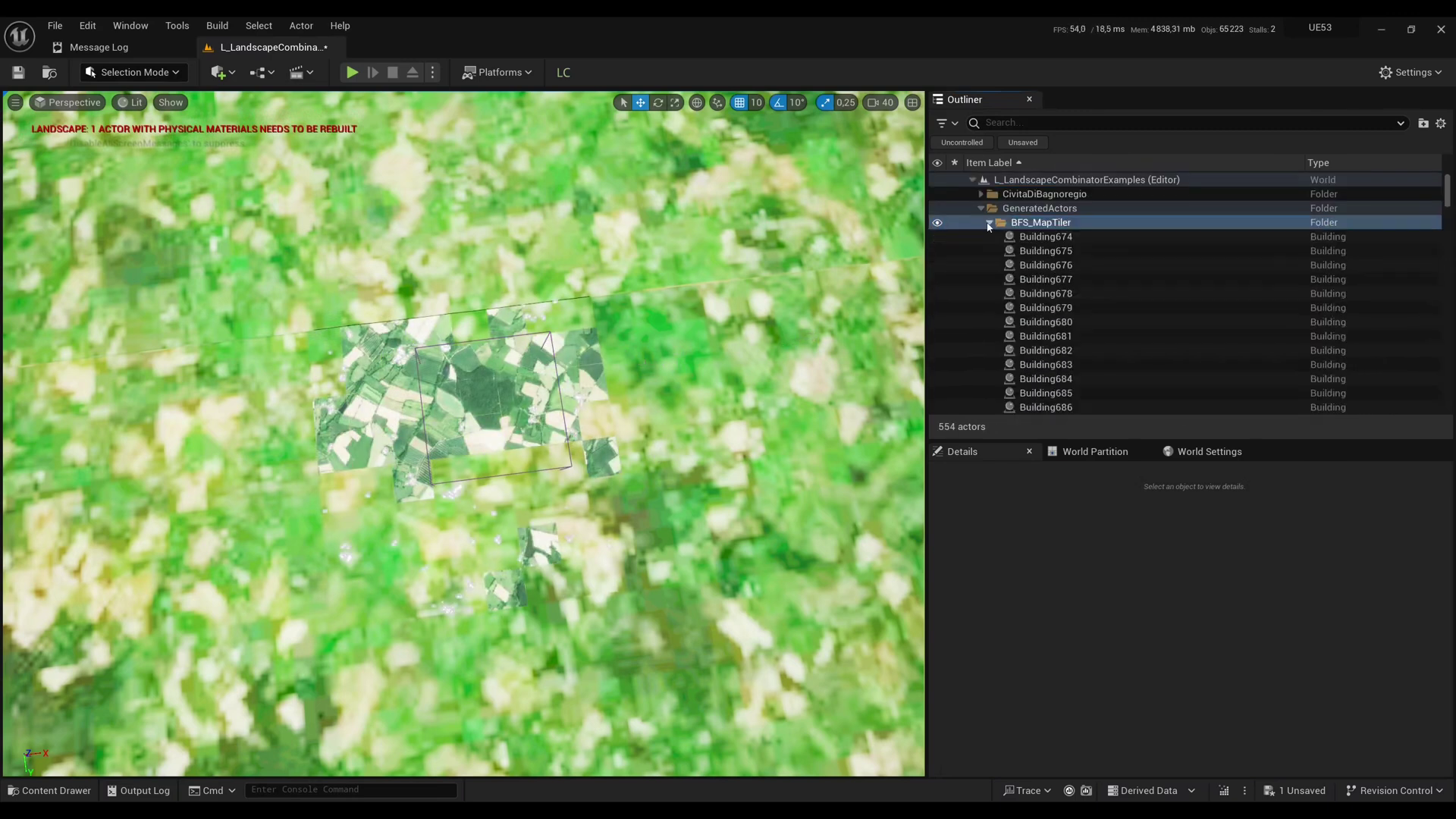